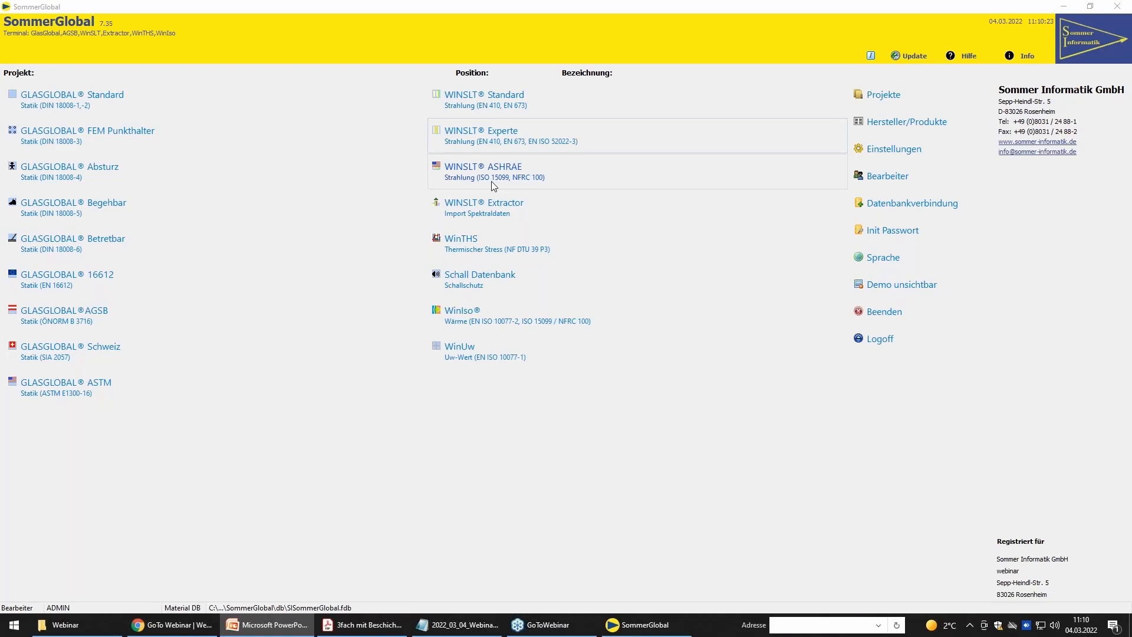
Open WINSLT Experte and enter "3-fach-Iso (ohne Beschichtung)" as the designation of position 01.
{"action": "left_click", "coordinate": [522, 141]}
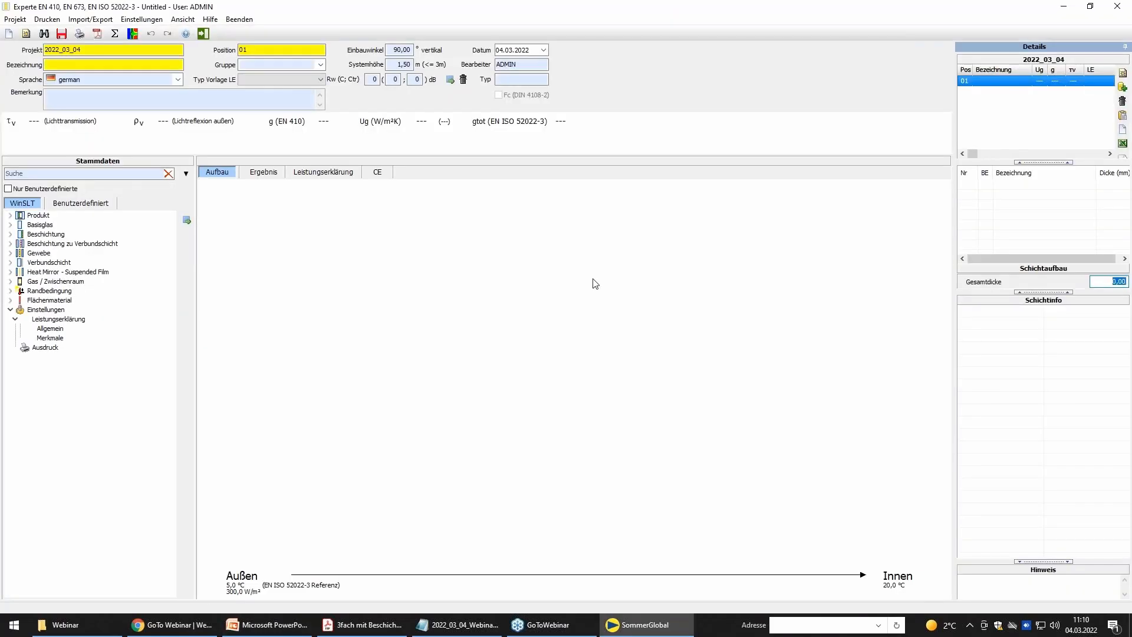
{"action": "left_click", "coordinate": [129, 66]}
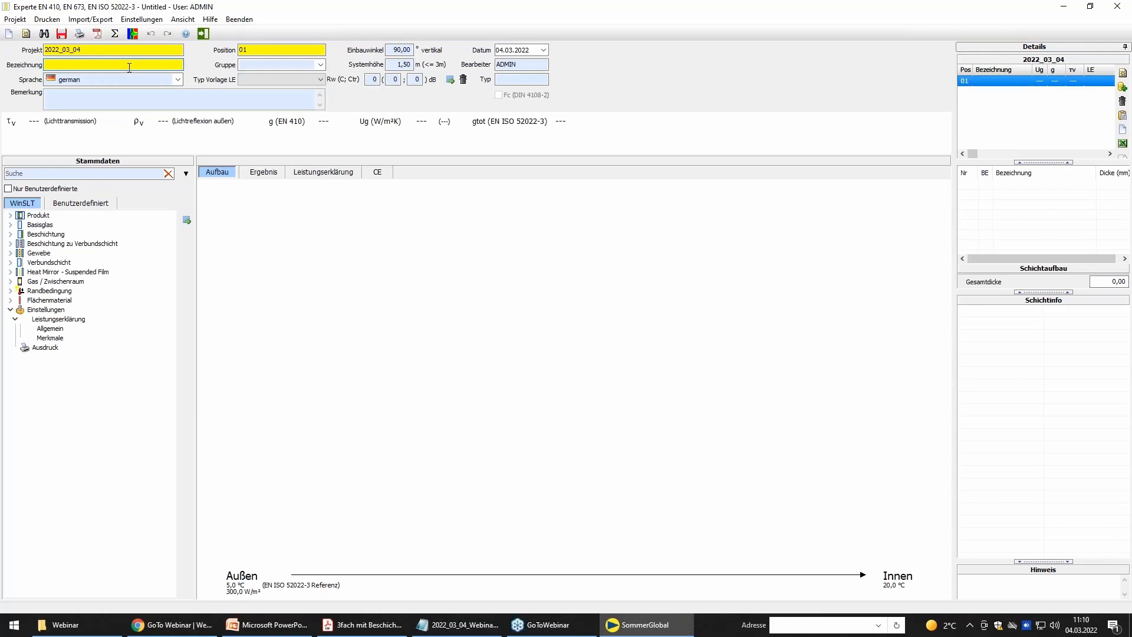
{"action": "type", "text": "3-fach"}
{"action": "type", "text": "-Iso (ohne Beschichtung"}
Add two Planibel Clearlite panes from the AGC Interpane base glasses to the layer structure.
{"action": "left_click", "coordinate": [11, 225]}
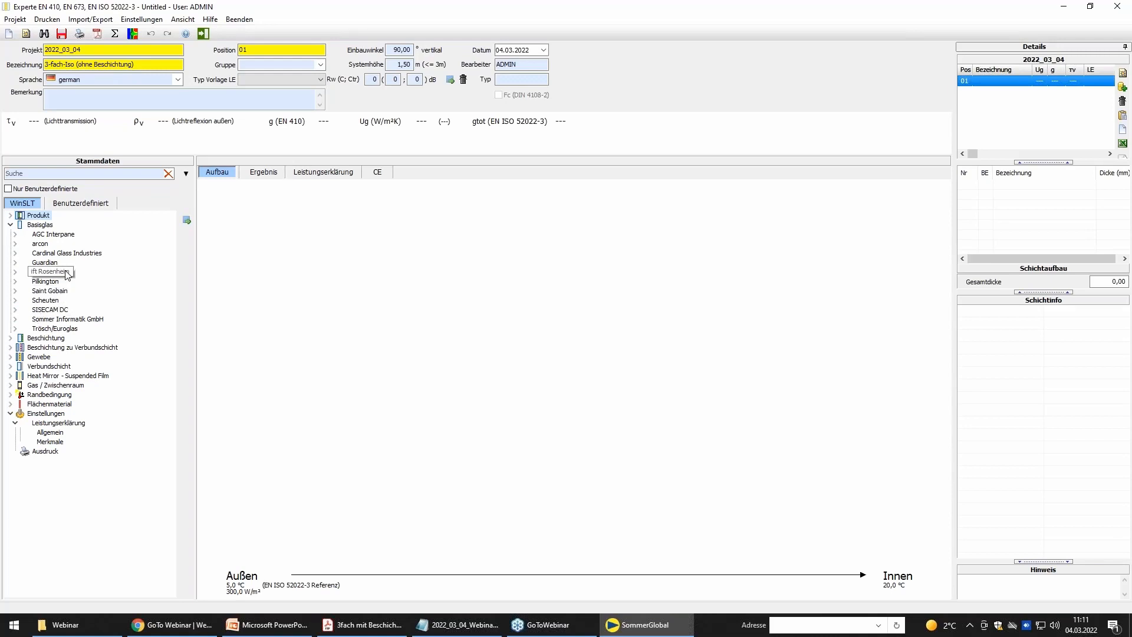
{"action": "left_click", "coordinate": [15, 234]}
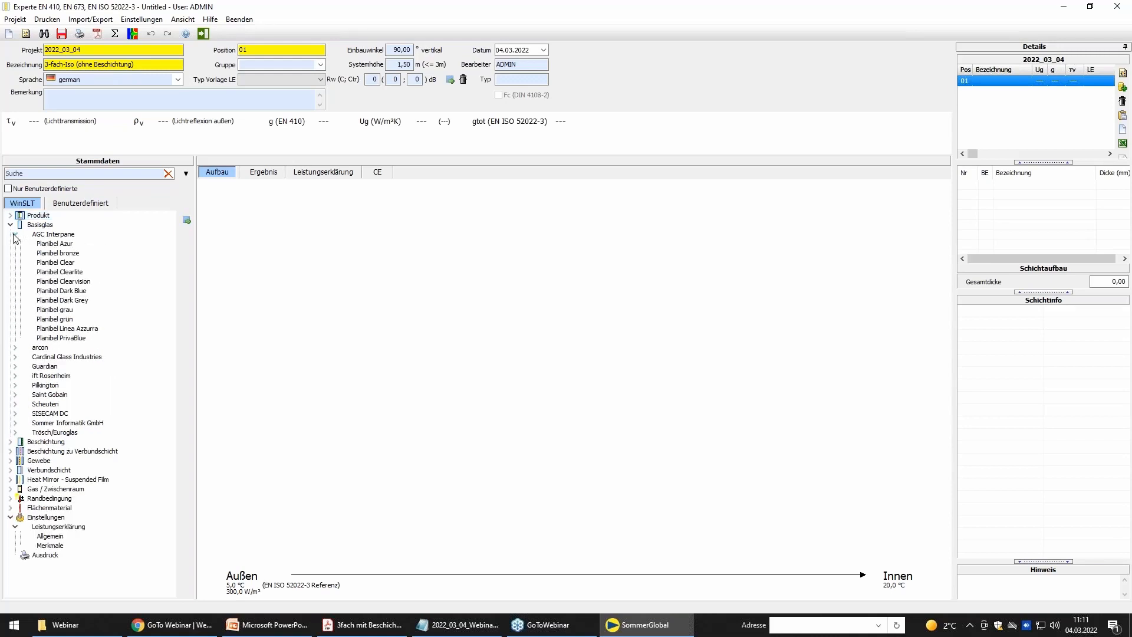
{"action": "double_click", "coordinate": [63, 273]}
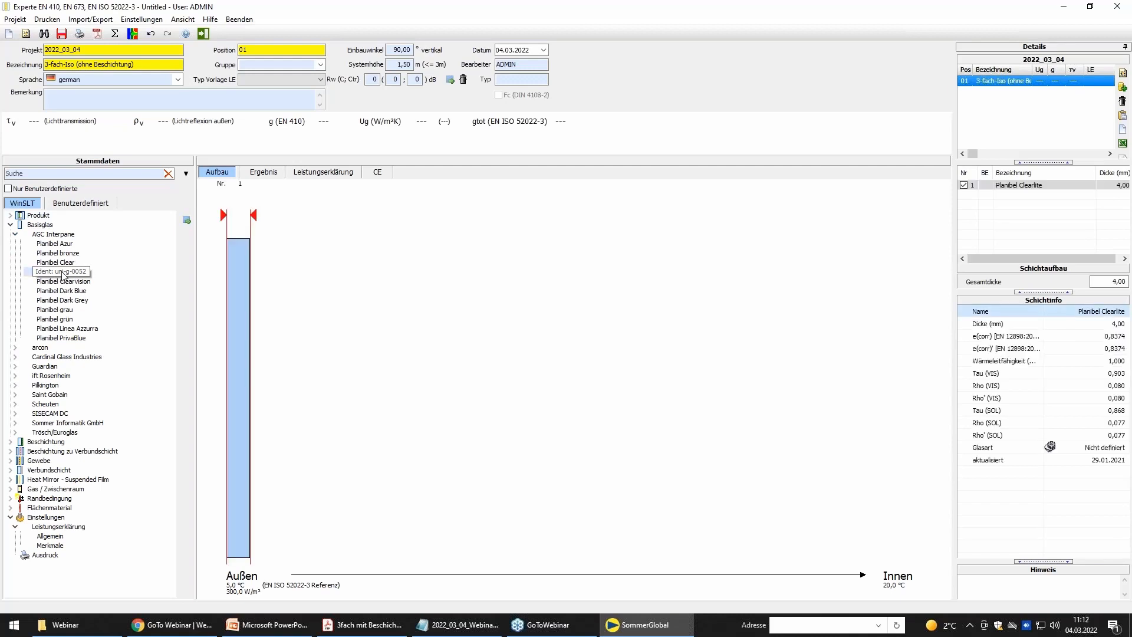
{"action": "double_click", "coordinate": [63, 273]}
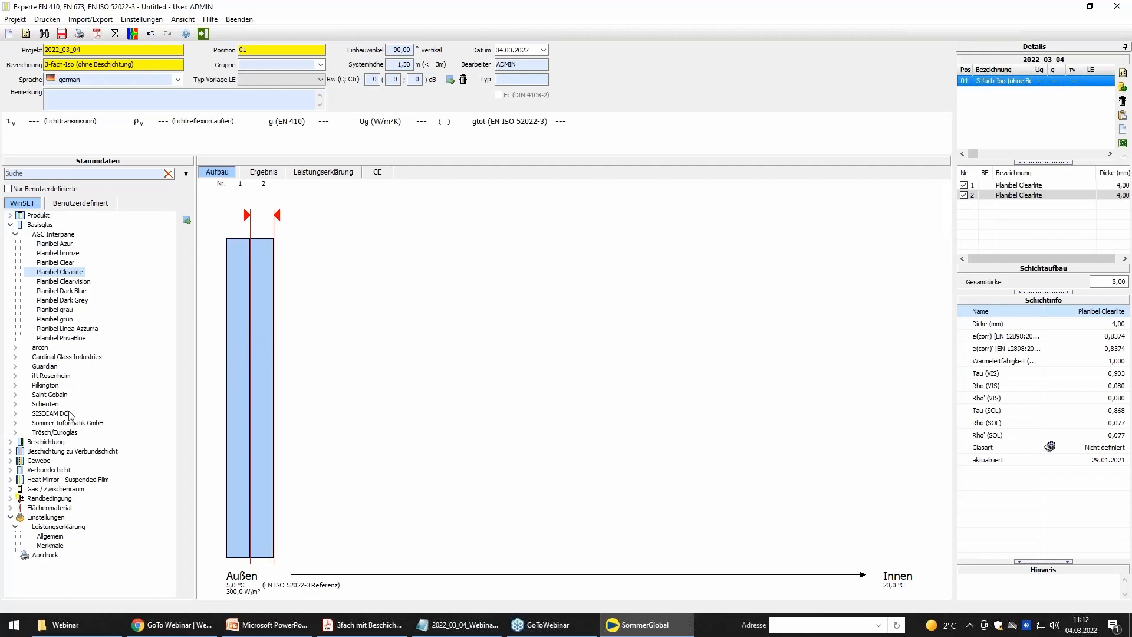
Insert a PVB-Folie interlayer between the two panes and set its thickness to 0,76 mm.
{"action": "left_click", "coordinate": [11, 224]}
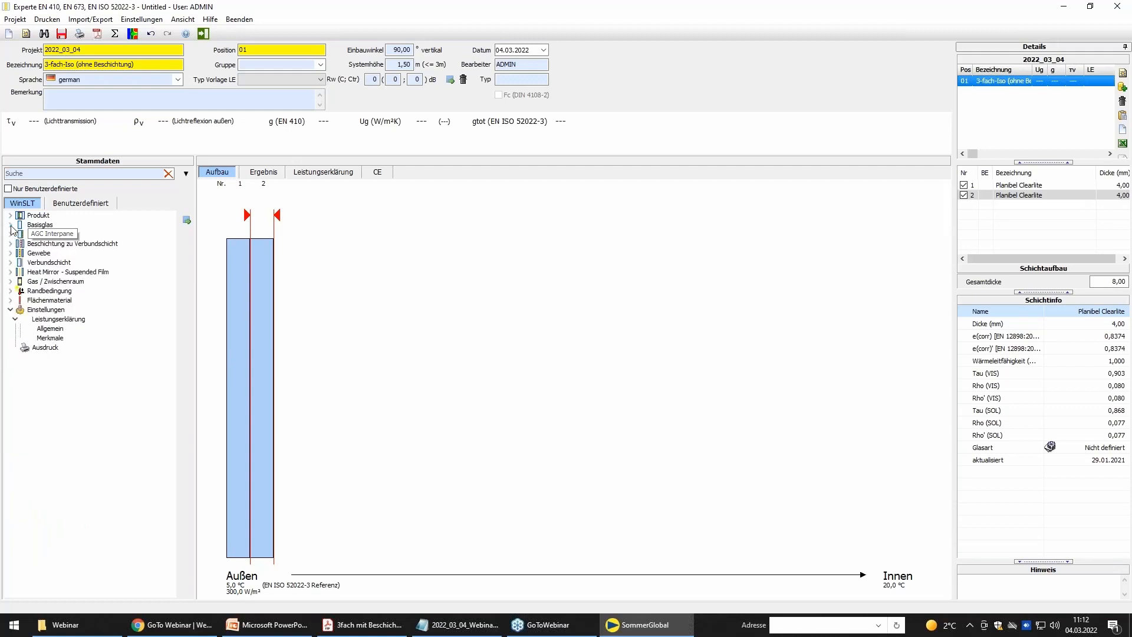
{"action": "left_click", "coordinate": [10, 263]}
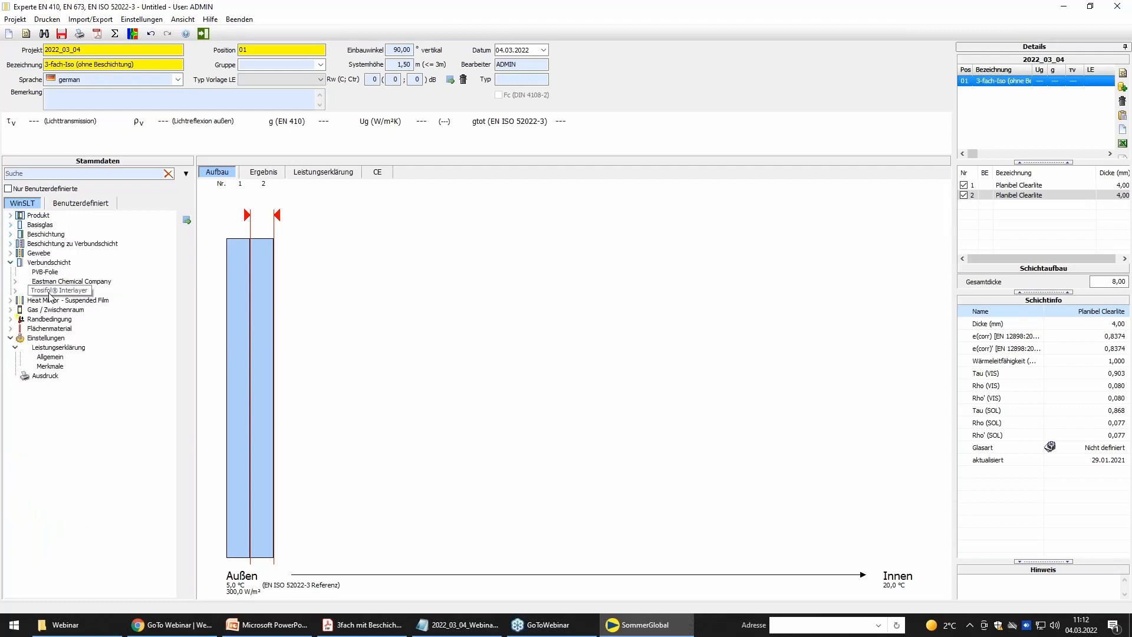
{"action": "mouse_move", "coordinate": [50, 276]}
{"action": "left_mouse_down"}
{"action": "mouse_move", "coordinate": [278, 311]}
{"action": "mouse_move", "coordinate": [263, 318]}
{"action": "left_mouse_up"}
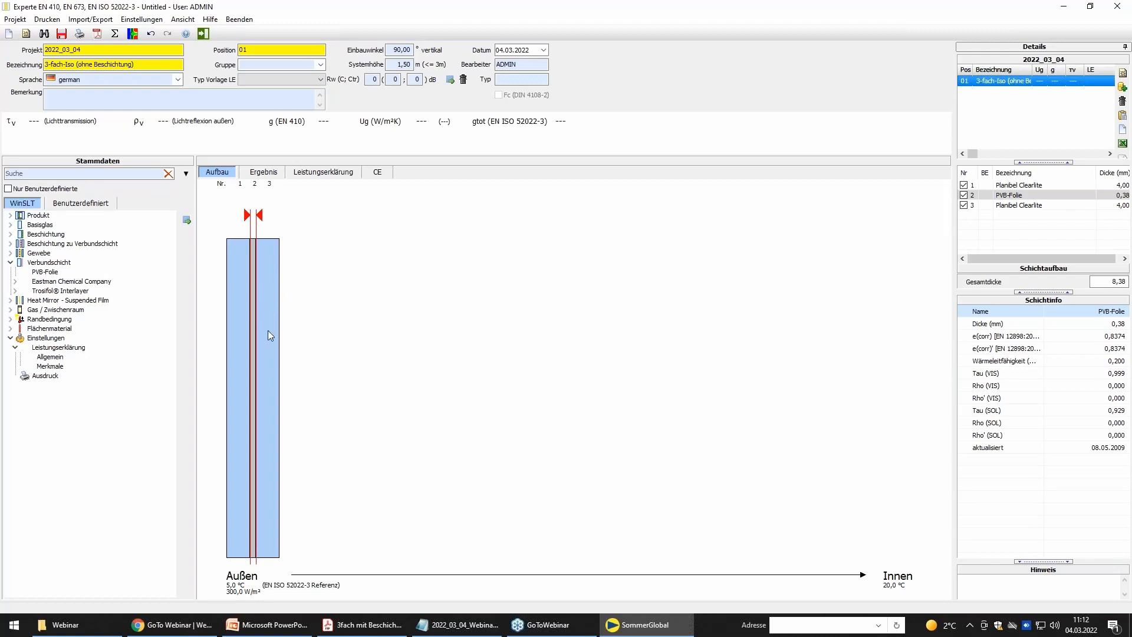
{"action": "double_click", "coordinate": [254, 293]}
{"action": "left_click", "coordinate": [248, 203]}
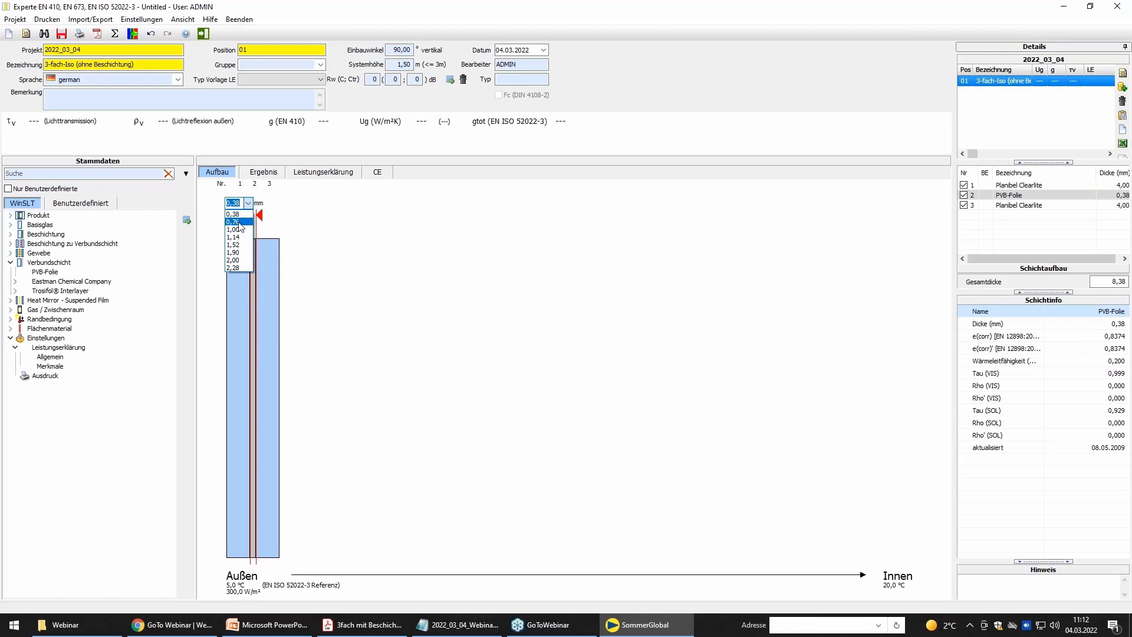
{"action": "left_click", "coordinate": [239, 223]}
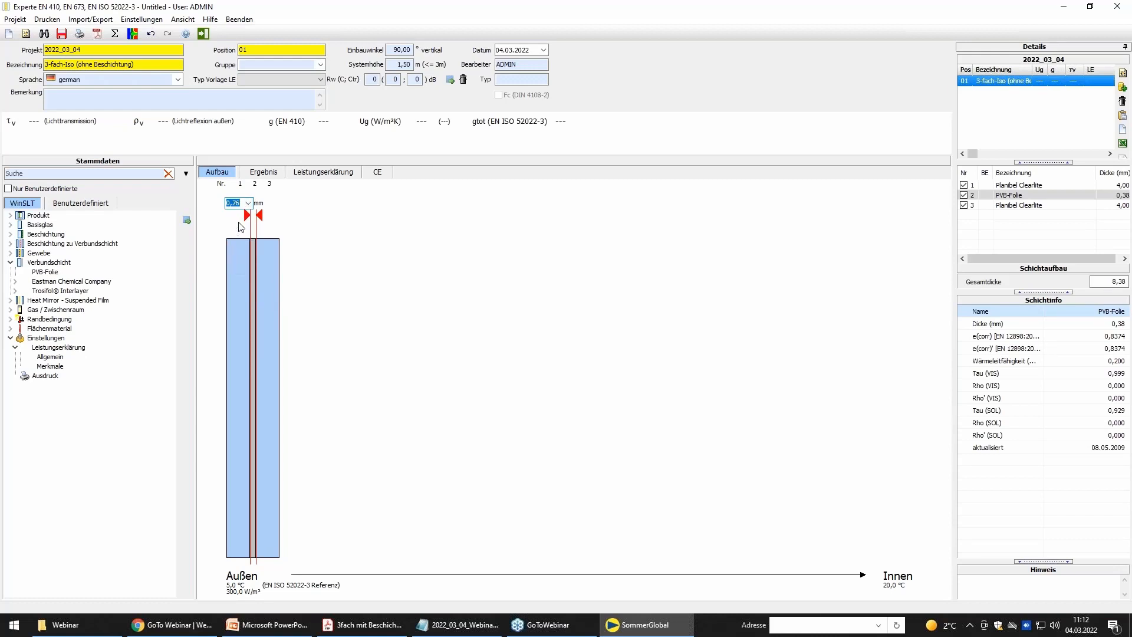
{"action": "key", "text": "Return"}
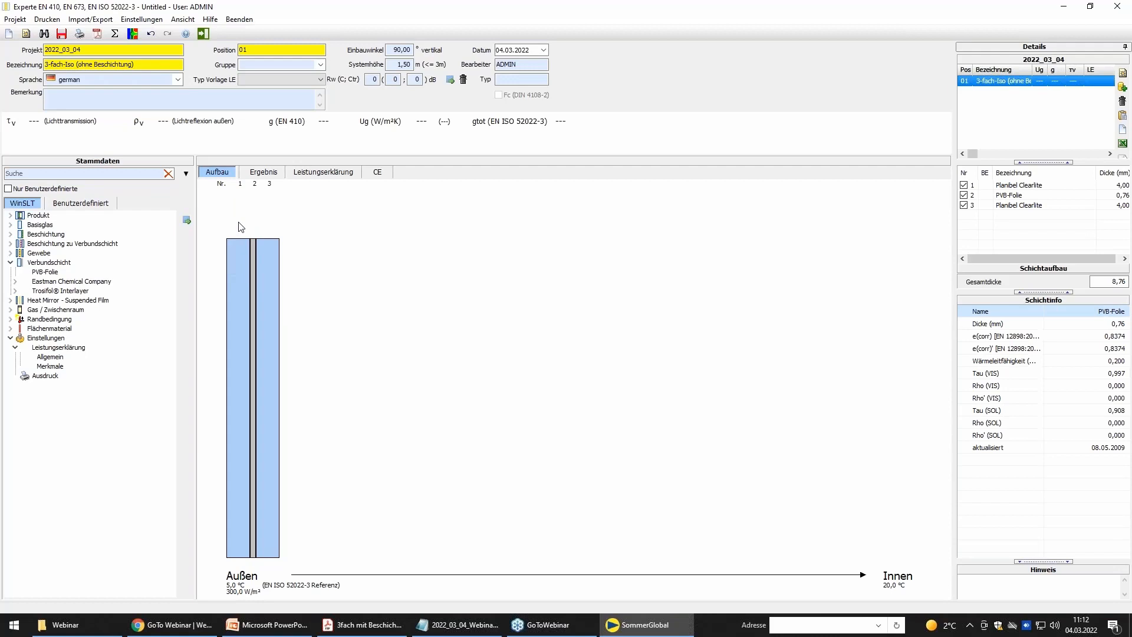
Change the thickness of the laminate's inner pane to 6 mm and set it back to 4 mm.
{"action": "left_click", "coordinate": [269, 285]}
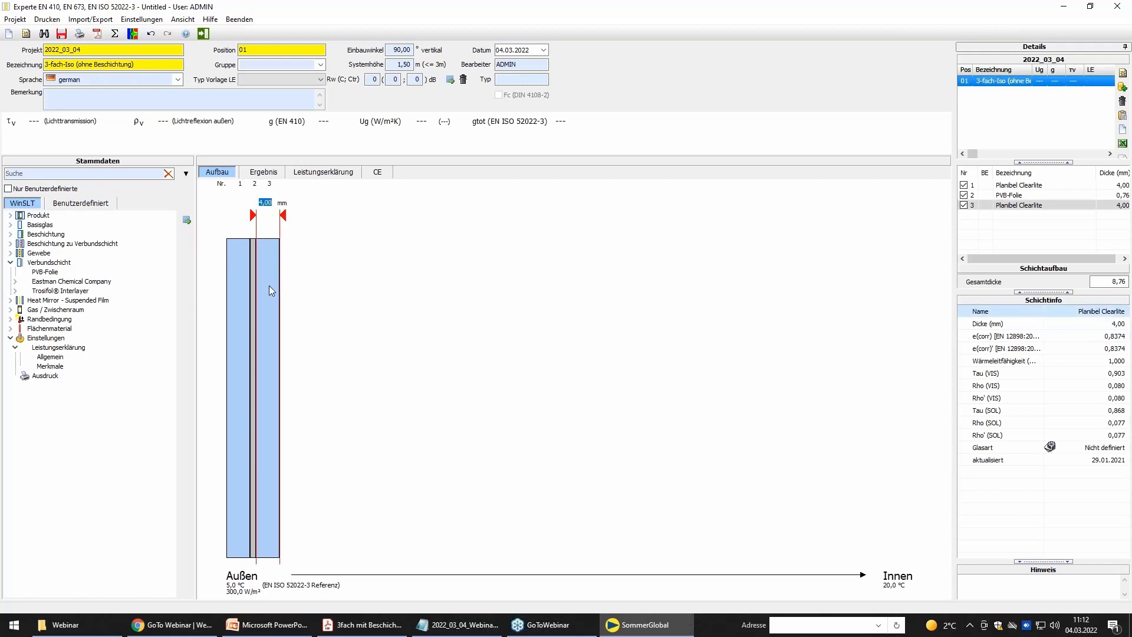
{"action": "type", "text": "6"}
{"action": "key", "text": "Return"}
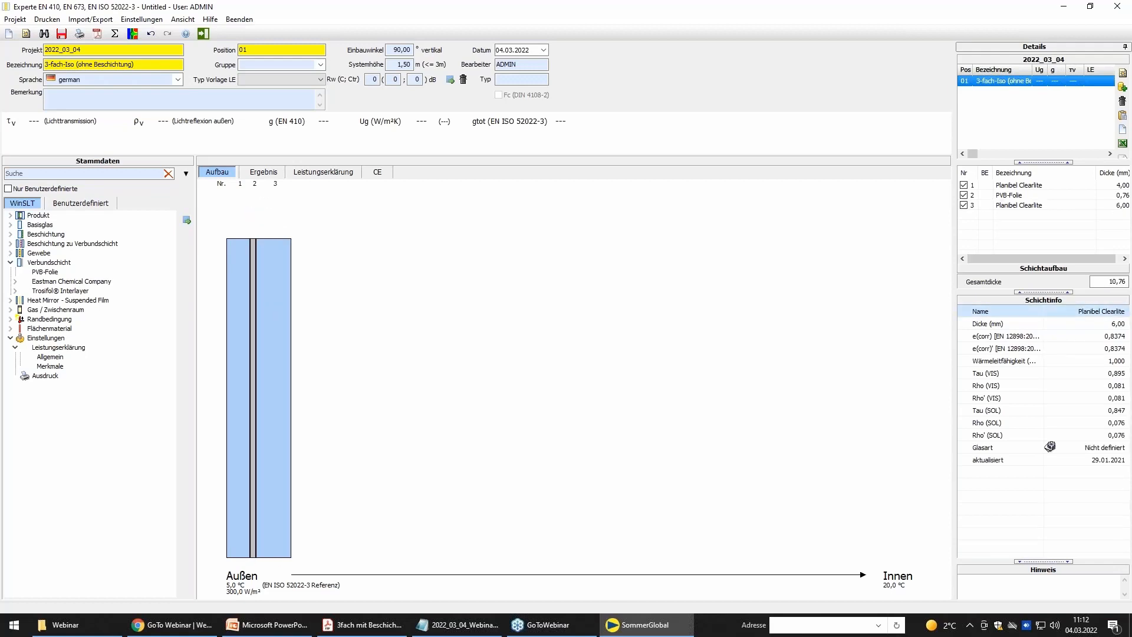
{"action": "type", "text": "4"}
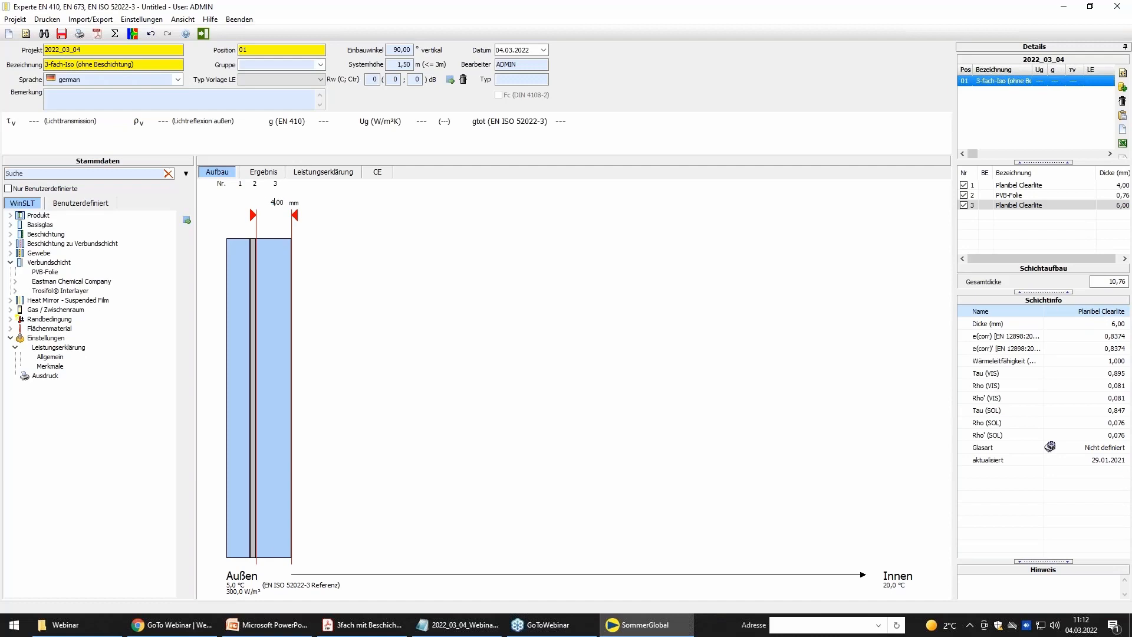
{"action": "key", "text": "Return"}
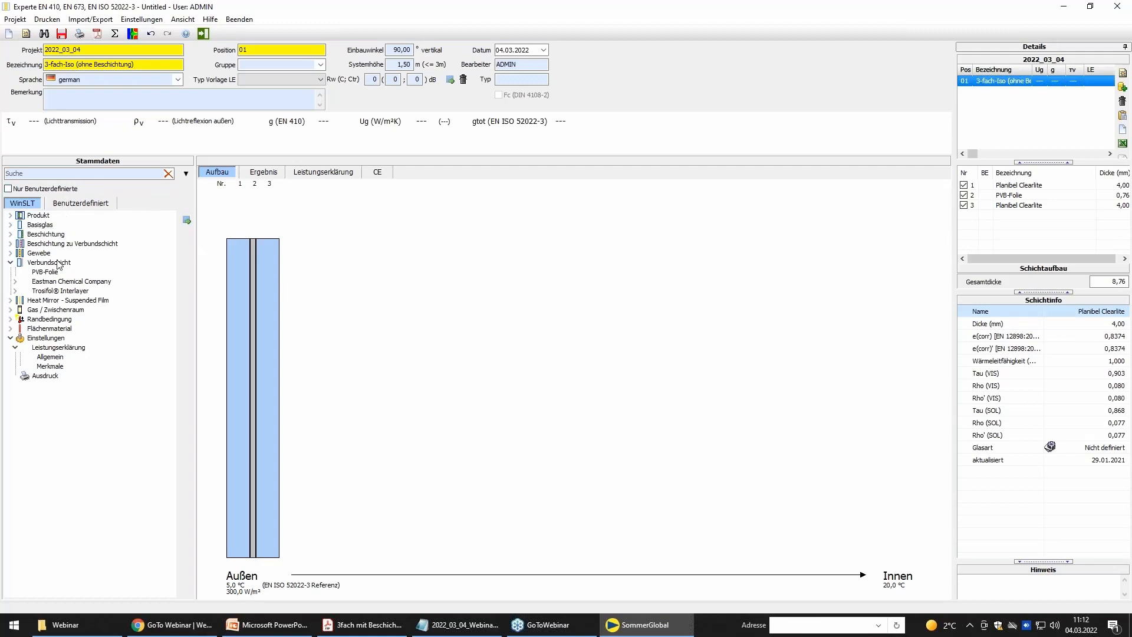
Add a 90% Argon gas gap behind the laminate, followed by a Planibel Clearlite pane.
{"action": "left_click", "coordinate": [11, 310]}
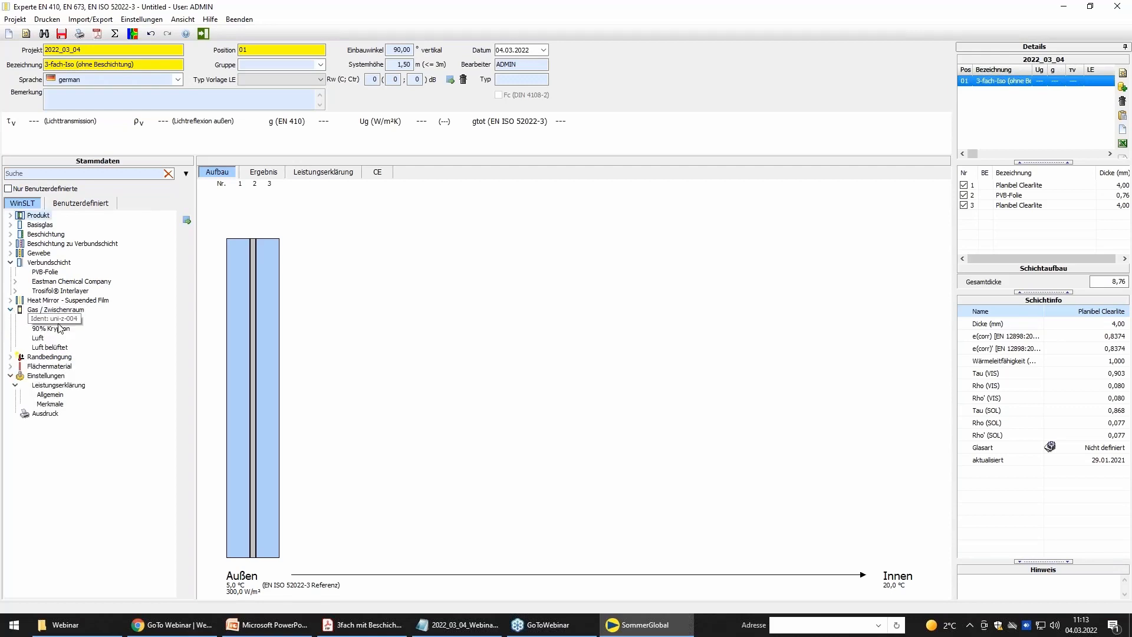
{"action": "mouse_move", "coordinate": [58, 322]}
{"action": "left_mouse_down"}
{"action": "mouse_move", "coordinate": [227, 295]}
{"action": "mouse_move", "coordinate": [291, 341]}
{"action": "left_mouse_up"}
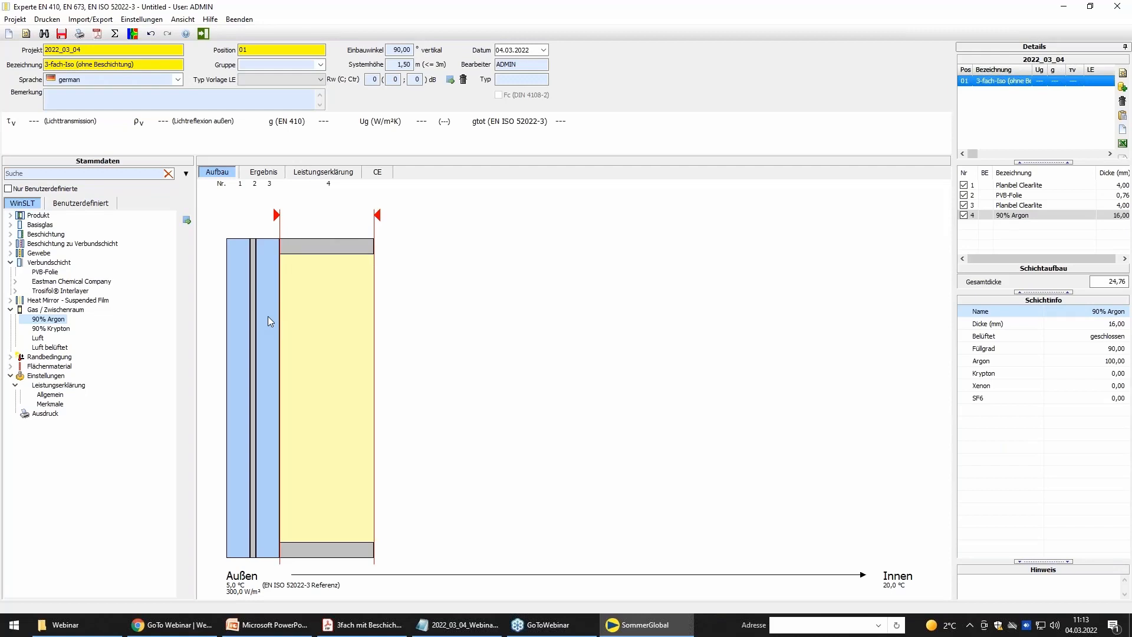
{"action": "left_click", "coordinate": [11, 224]}
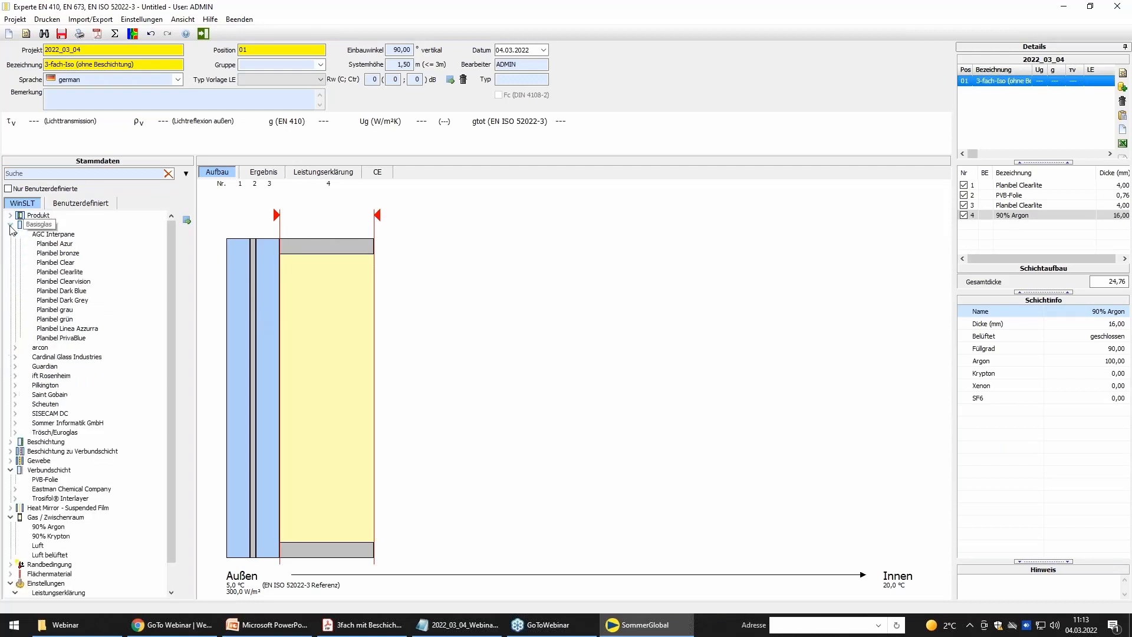
{"action": "double_click", "coordinate": [72, 273]}
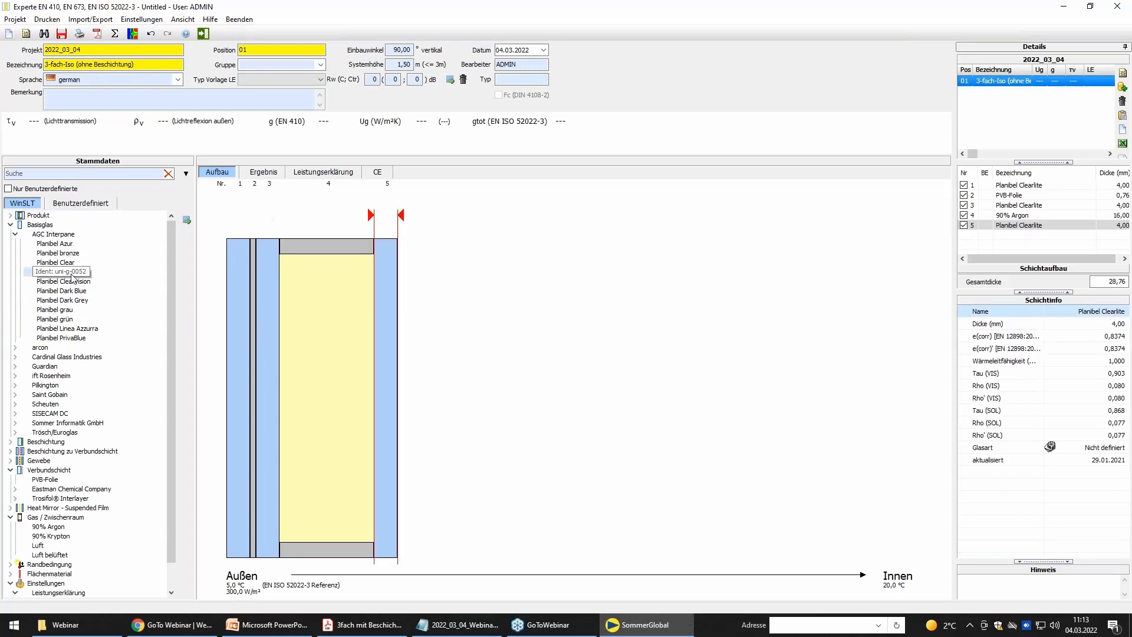
Copy the 90% Argon gap and paste it as a second gap behind the middle pane.
{"action": "left_click", "coordinate": [320, 372]}
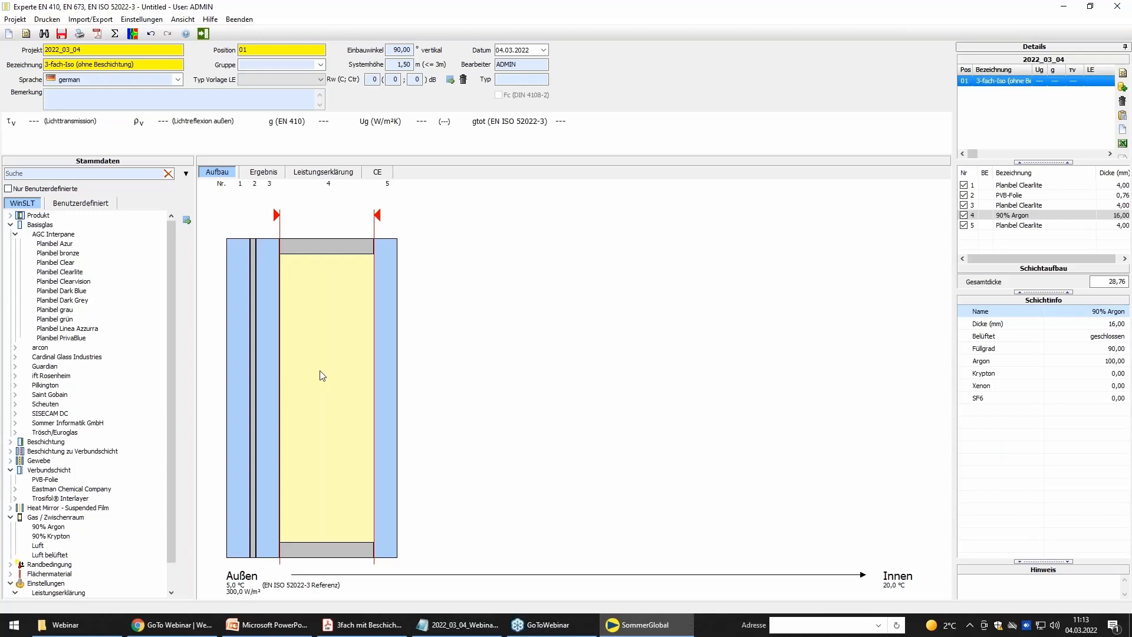
{"action": "right_click", "coordinate": [319, 371]}
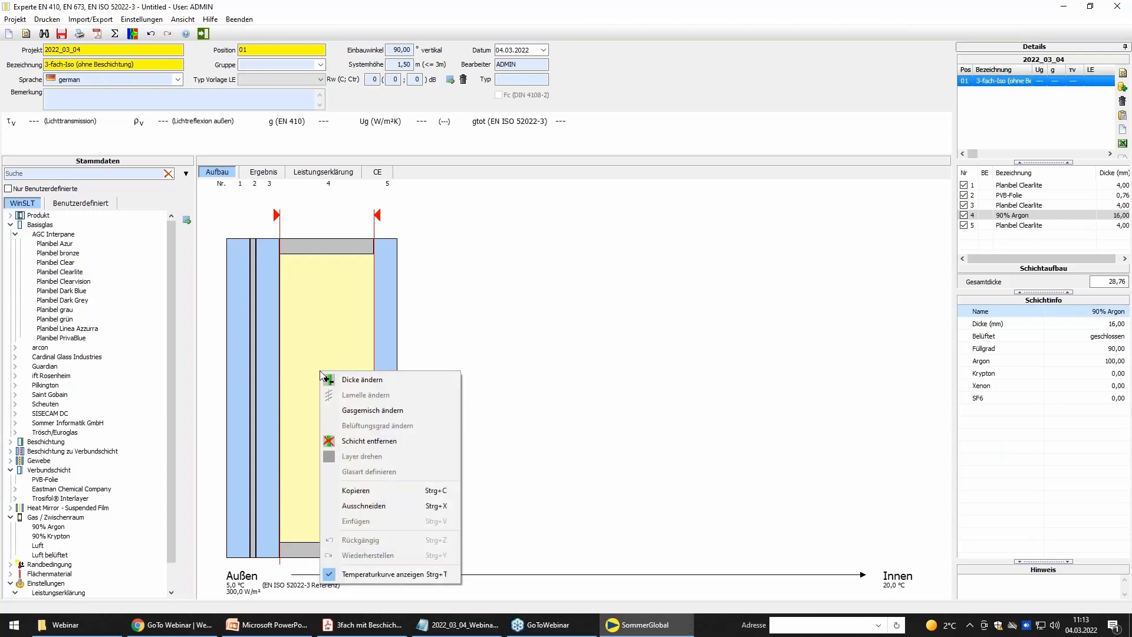
{"action": "left_click", "coordinate": [388, 493]}
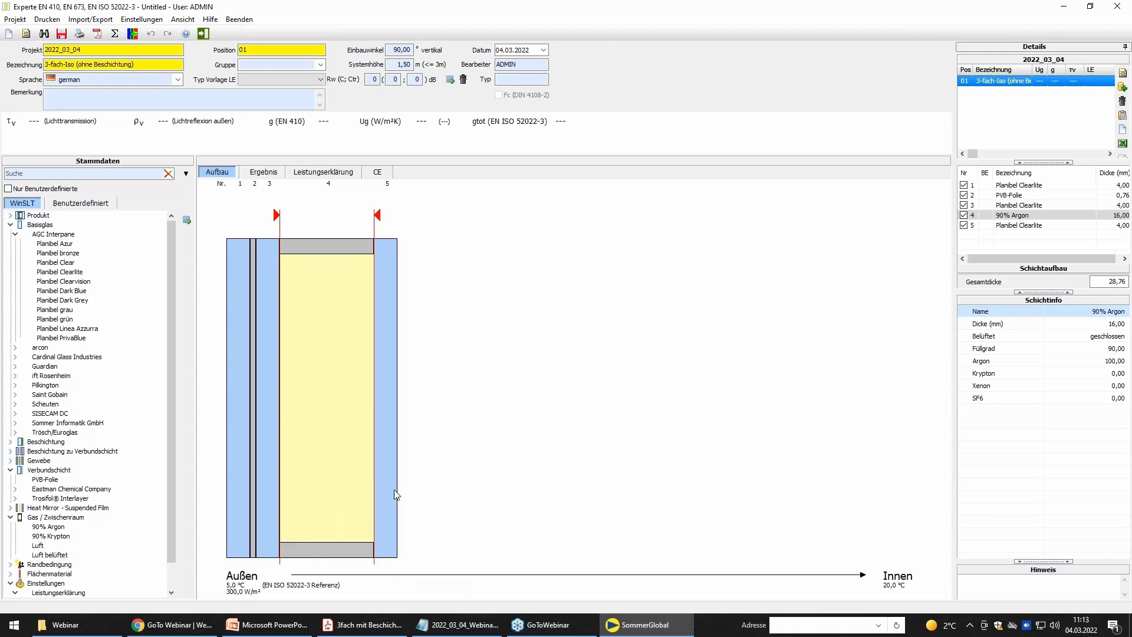
{"action": "left_click", "coordinate": [452, 484]}
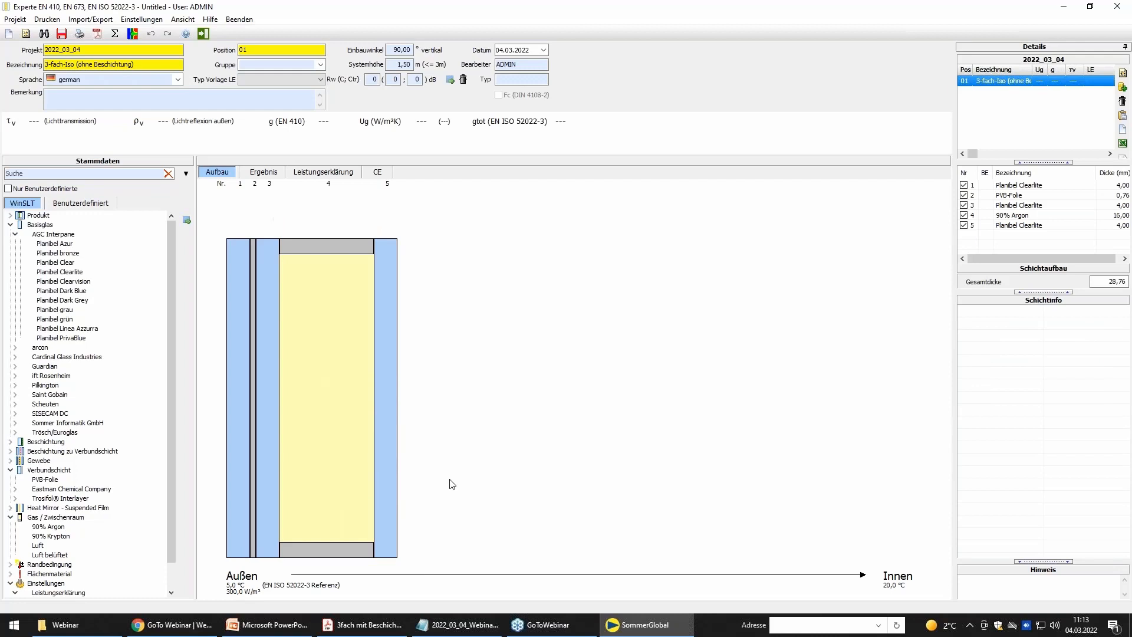
{"action": "right_click", "coordinate": [452, 484]}
{"action": "left_click", "coordinate": [416, 500]}
{"action": "key", "text": "ctrl+v"}
{"action": "left_click_drag", "start_coordinate": [278, 412], "coordinate": [511, 419]}
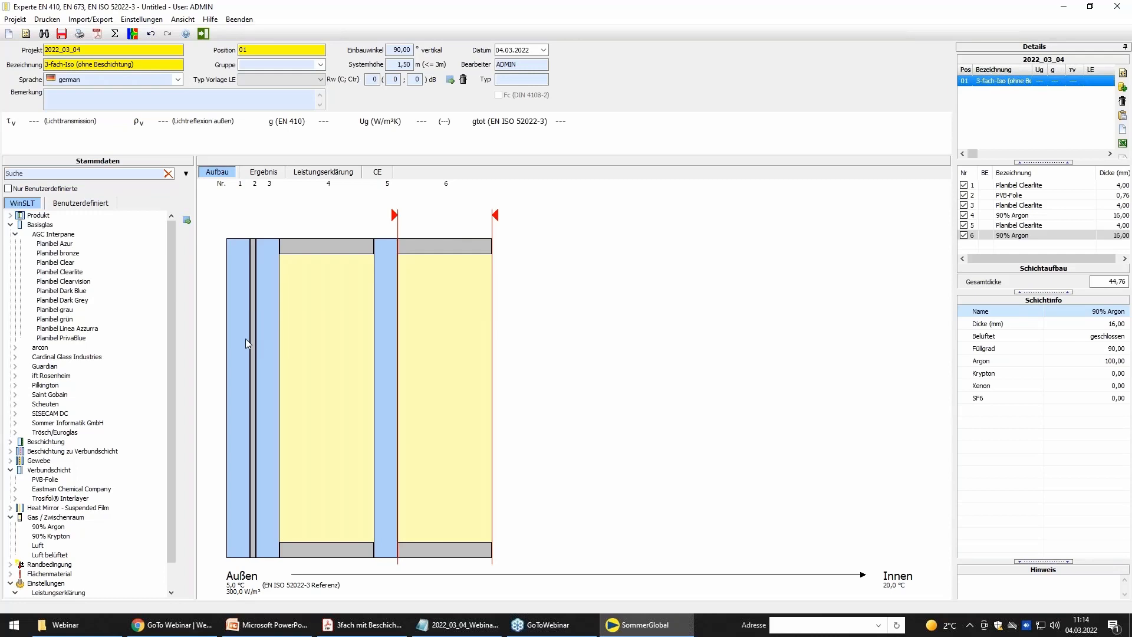
Copy the laminate's inner Planibel Clearlite pane and paste it twice behind the second argon gap.
{"action": "left_click", "coordinate": [268, 347]}
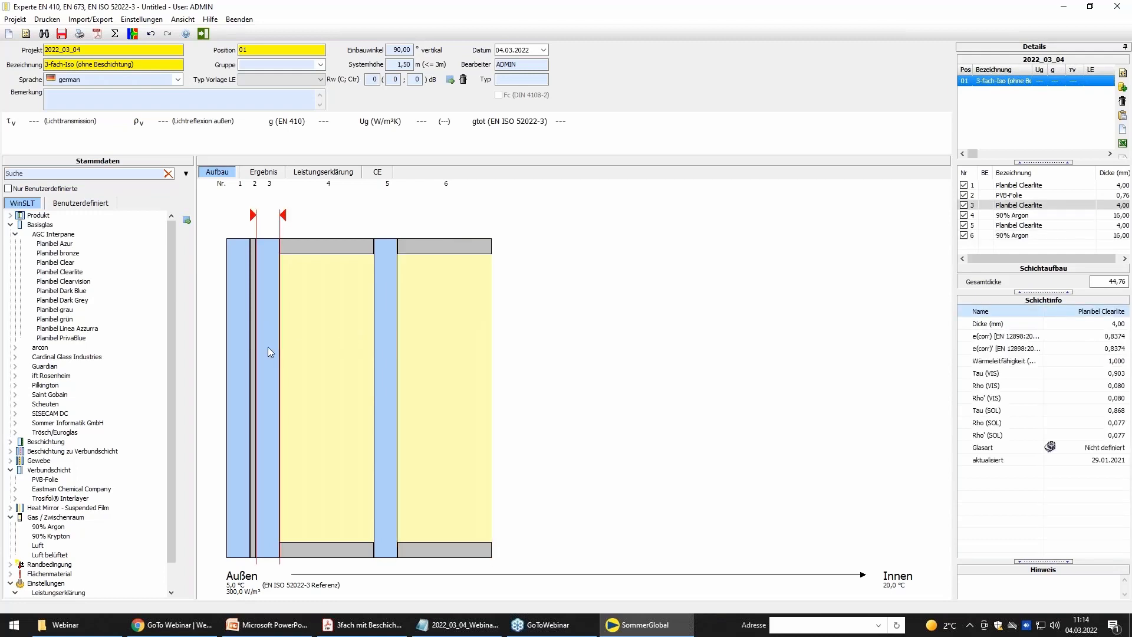
{"action": "left_click", "coordinate": [411, 360]}
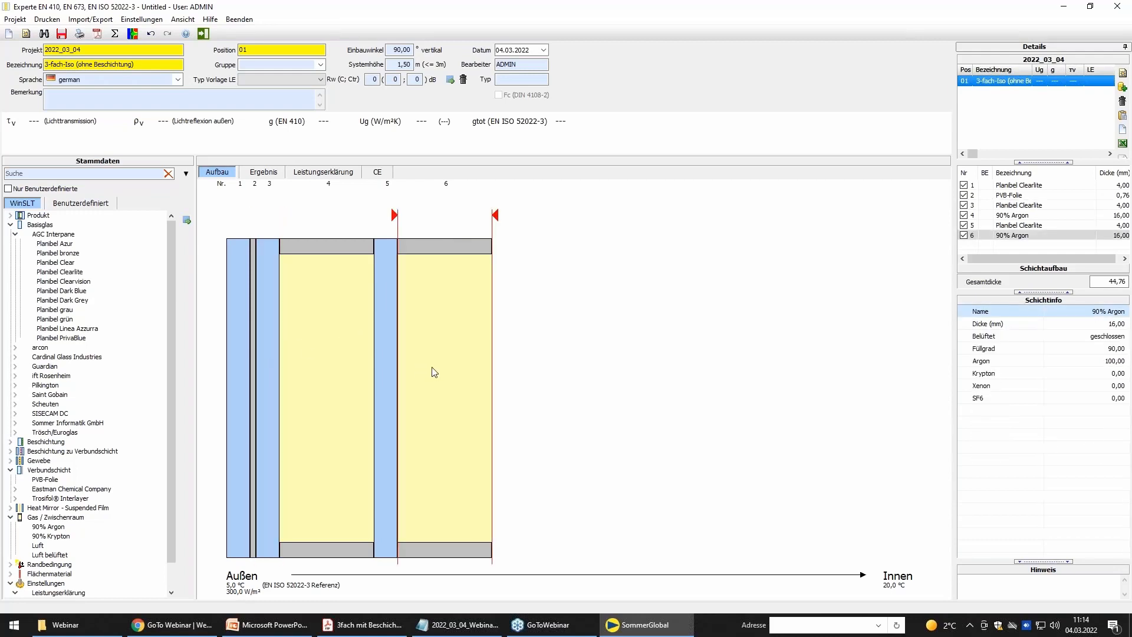
{"action": "key", "text": "Insert"}
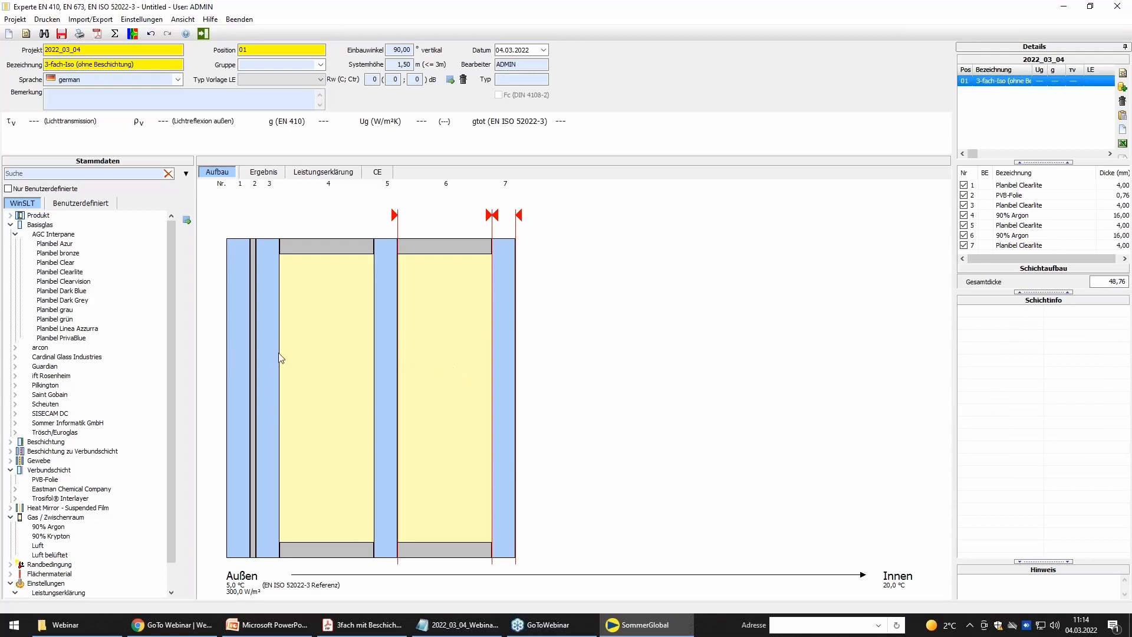
{"action": "key", "text": "Insert"}
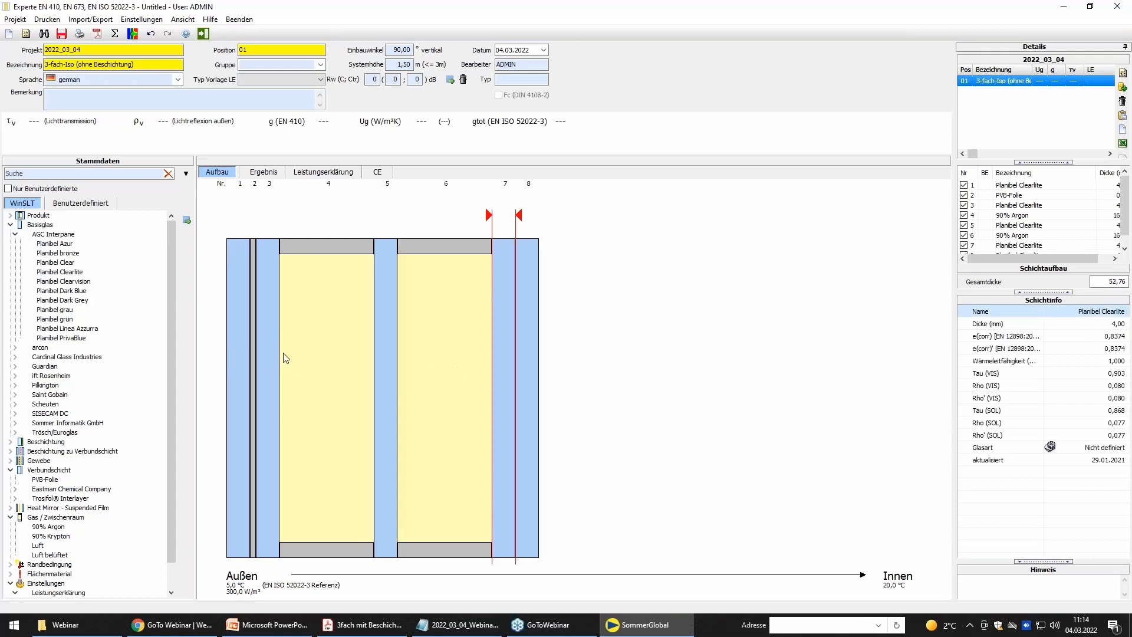
Copy the PVB-Folie of the outer laminate and place the copy between the last two panes.
{"action": "right_click", "coordinate": [252, 369]}
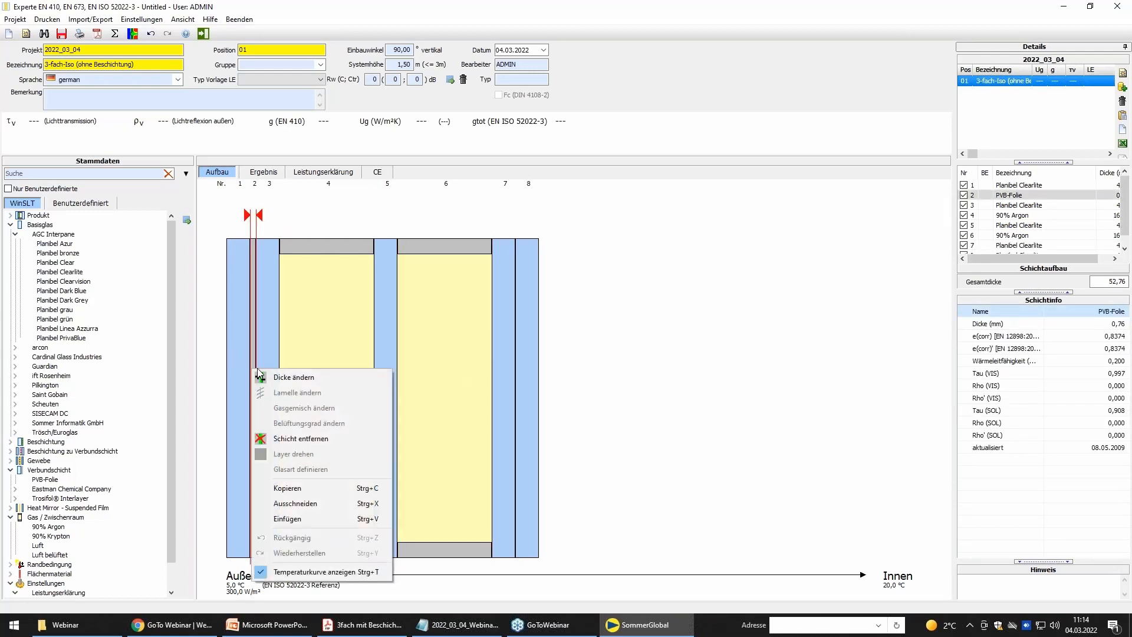
{"action": "left_click", "coordinate": [305, 488]}
{"action": "left_click", "coordinate": [527, 462]}
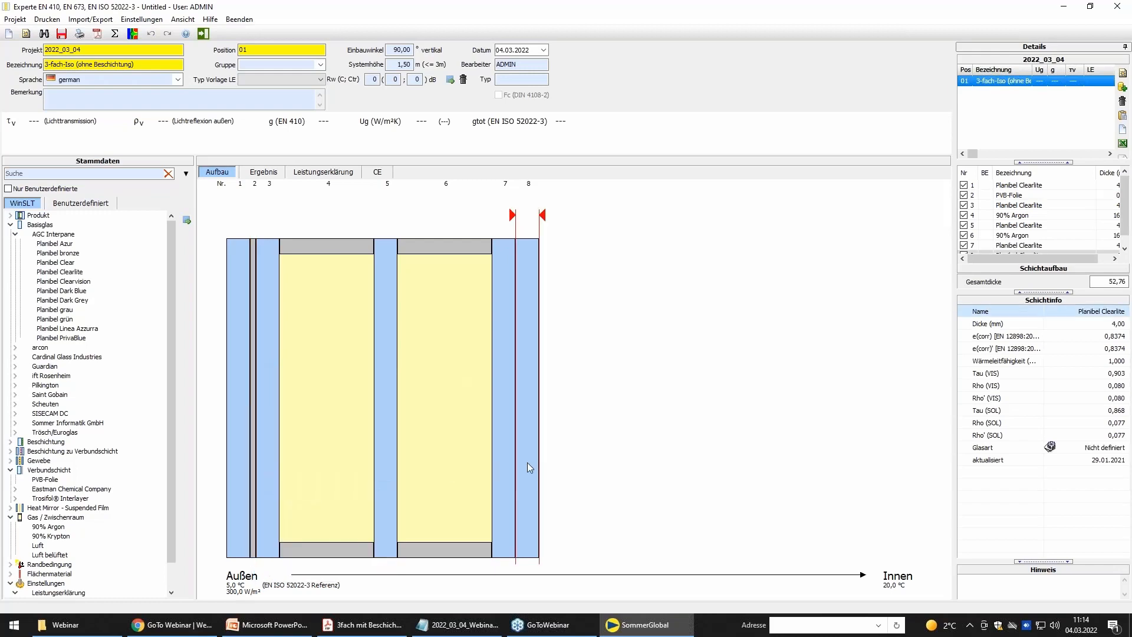
{"action": "key", "text": "ctrl+v"}
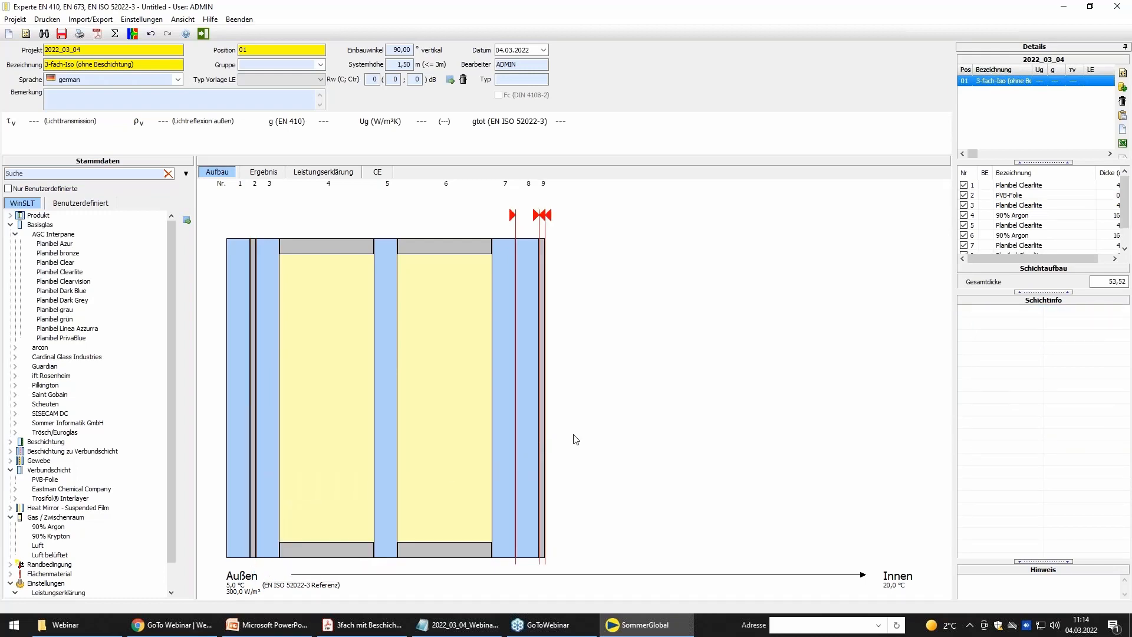
{"action": "left_click_drag", "start_coordinate": [542, 449], "coordinate": [518, 459]}
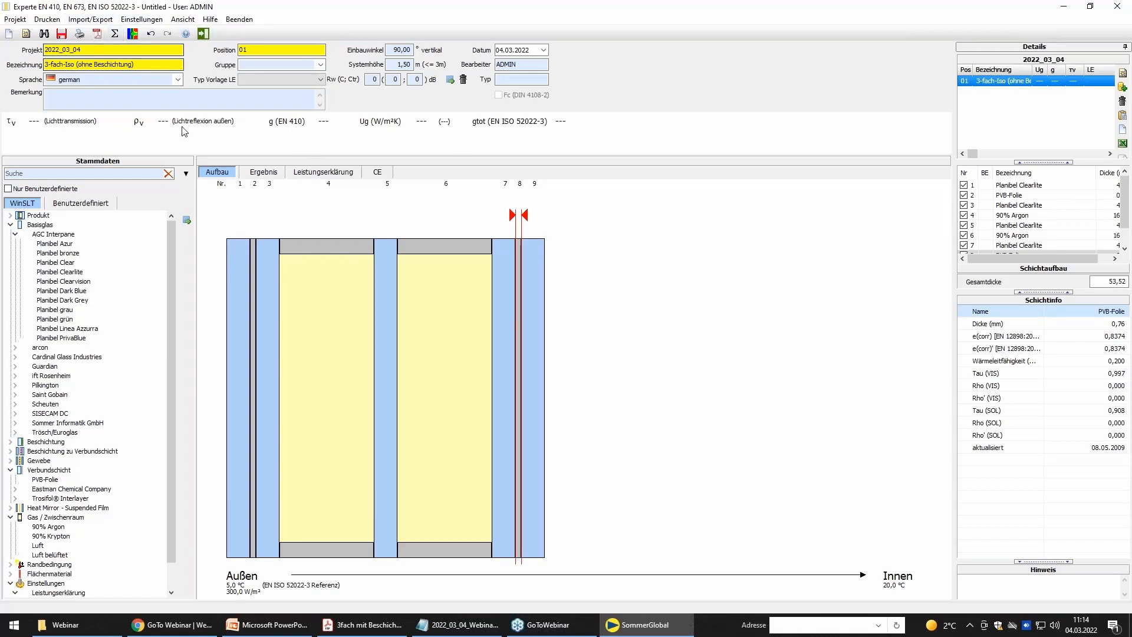
Calculate the glazing structure and open its result report.
{"action": "left_click", "coordinate": [115, 34]}
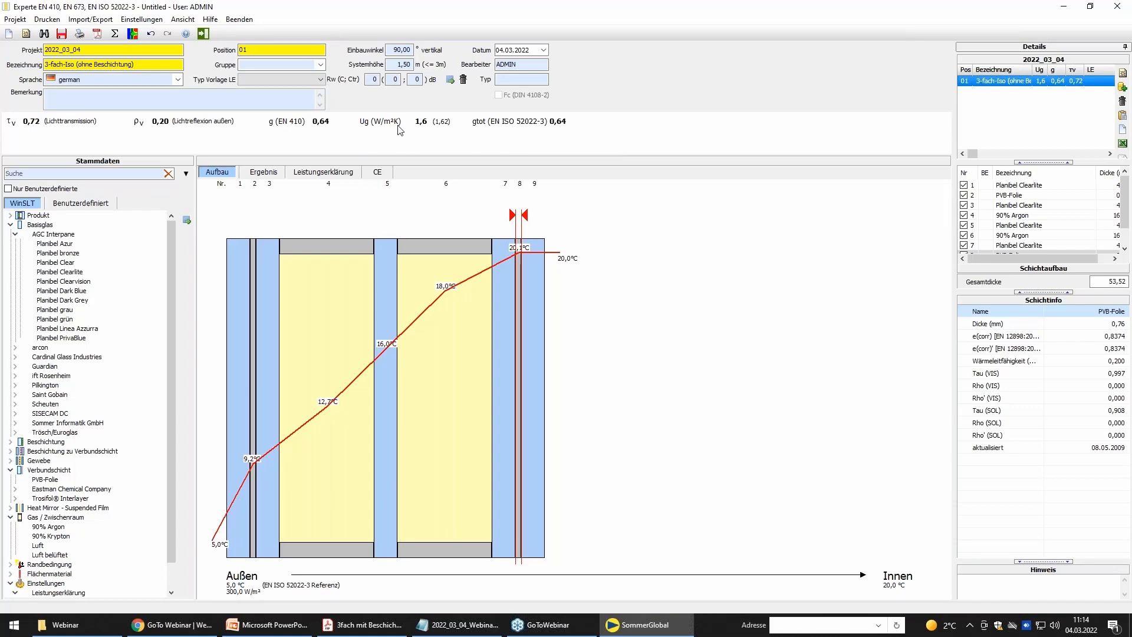
{"action": "left_click", "coordinate": [270, 173]}
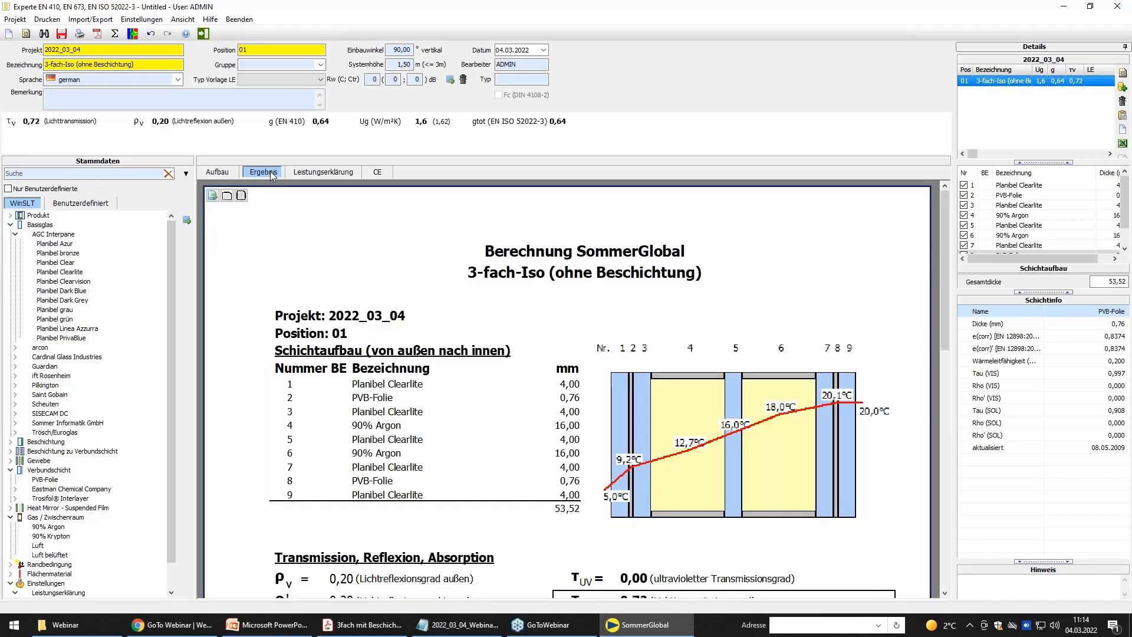
Examine the transmission, reflection, g-value and Ug-value results in the report of the uncoated triple glazing.
{"action": "left_click_drag", "start_coordinate": [514, 482], "coordinate": [517, 414]}
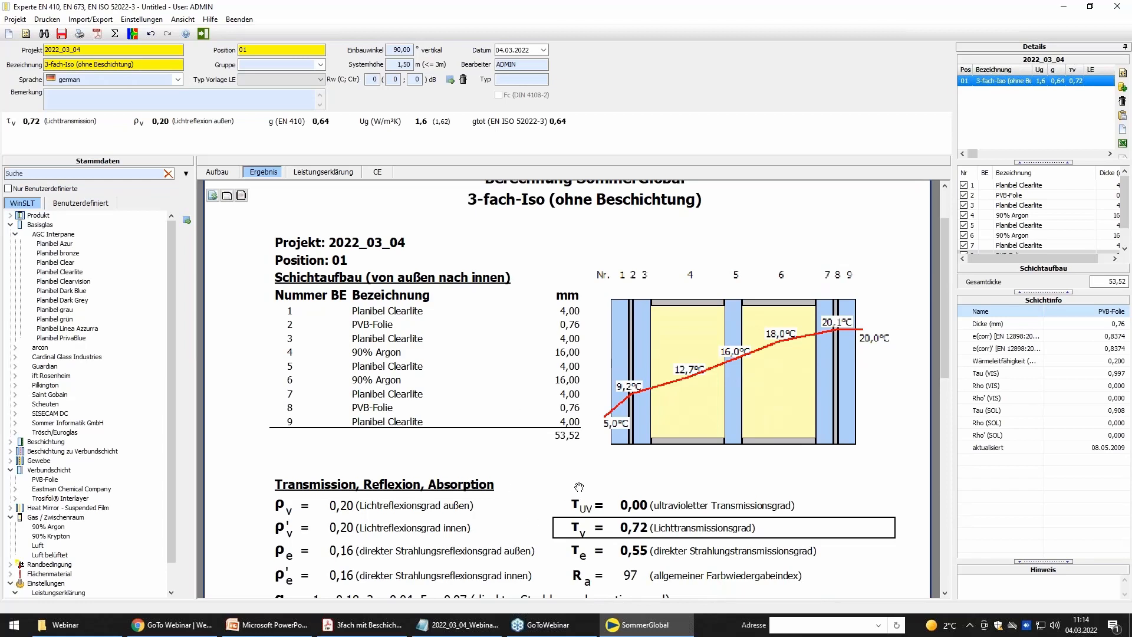
{"action": "left_click_drag", "start_coordinate": [578, 487], "coordinate": [581, 445]}
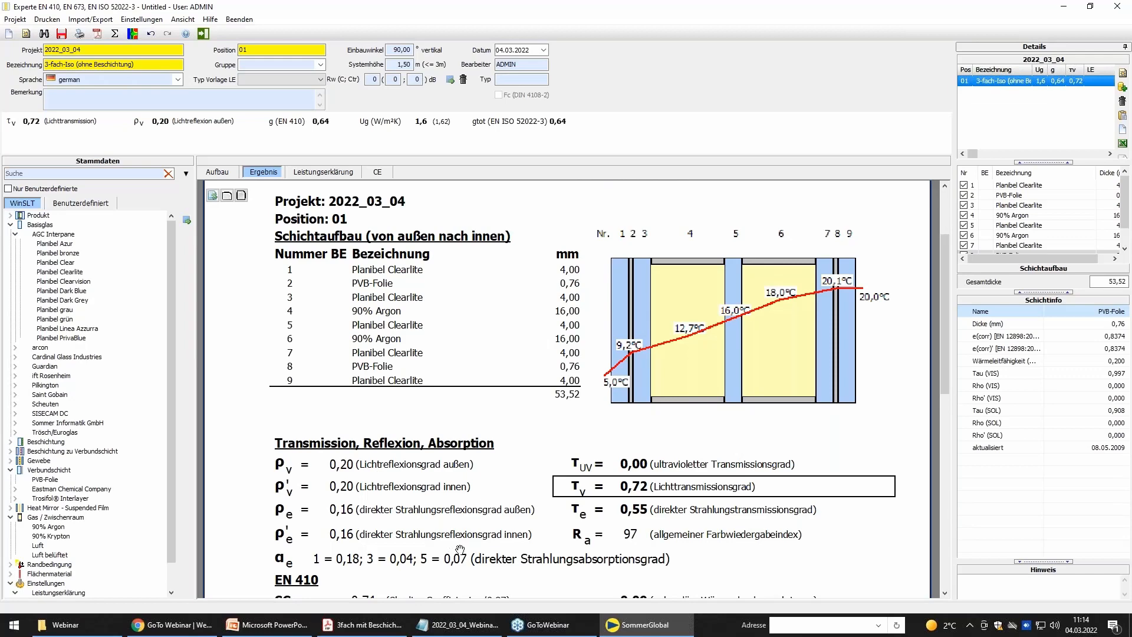
{"action": "scroll", "coordinate": [486, 471], "scroll_direction": "down", "scroll_amount": 3}
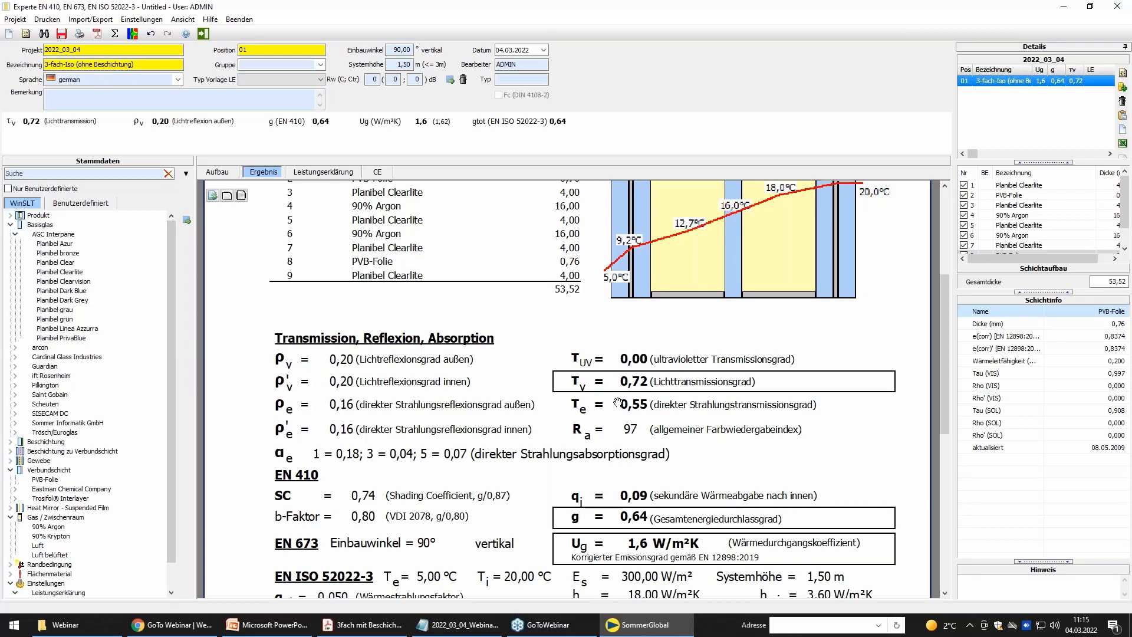
{"action": "scroll", "coordinate": [417, 494], "scroll_direction": "down", "scroll_amount": 3}
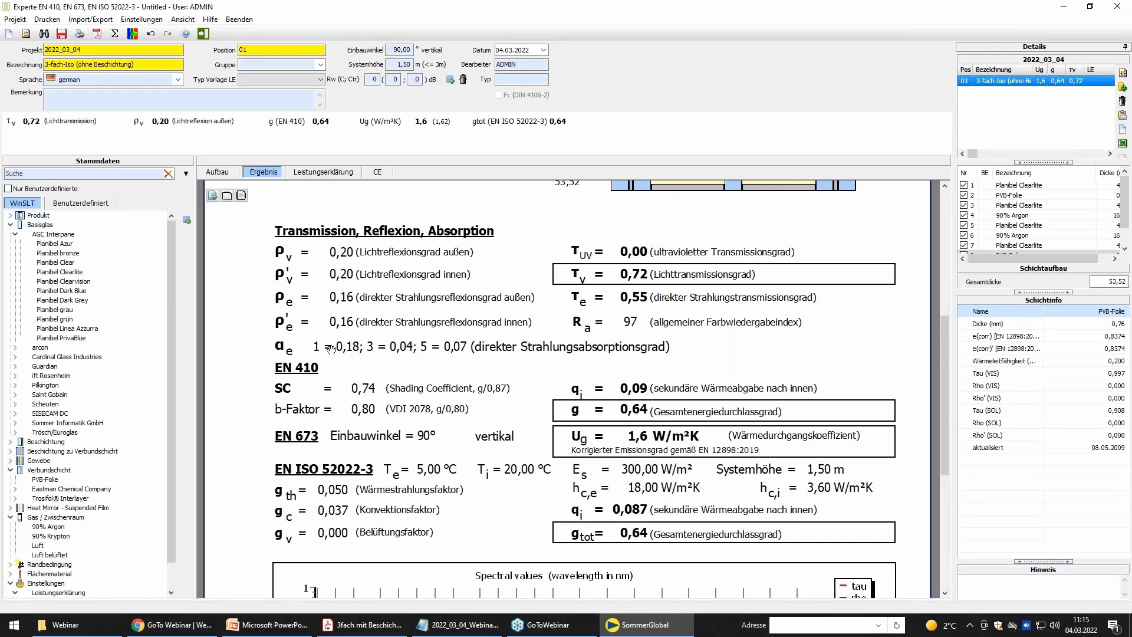
{"action": "left_click_drag", "start_coordinate": [557, 447], "coordinate": [568, 366]}
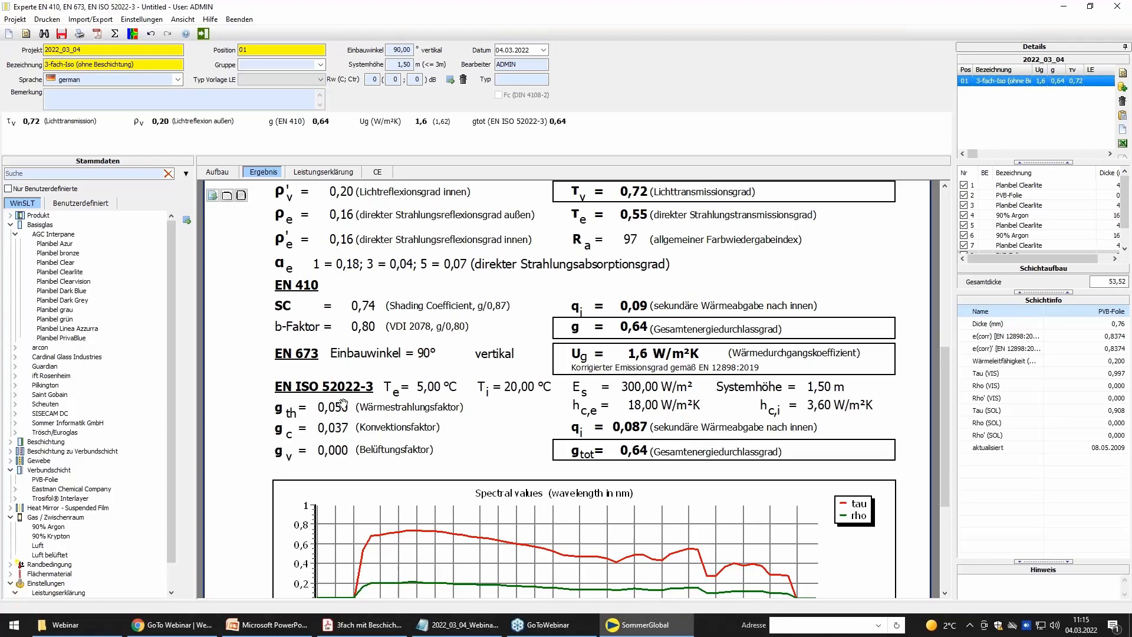
Return to the layer structure, save position 01 and duplicate it as position 02.
{"action": "left_click", "coordinate": [217, 172]}
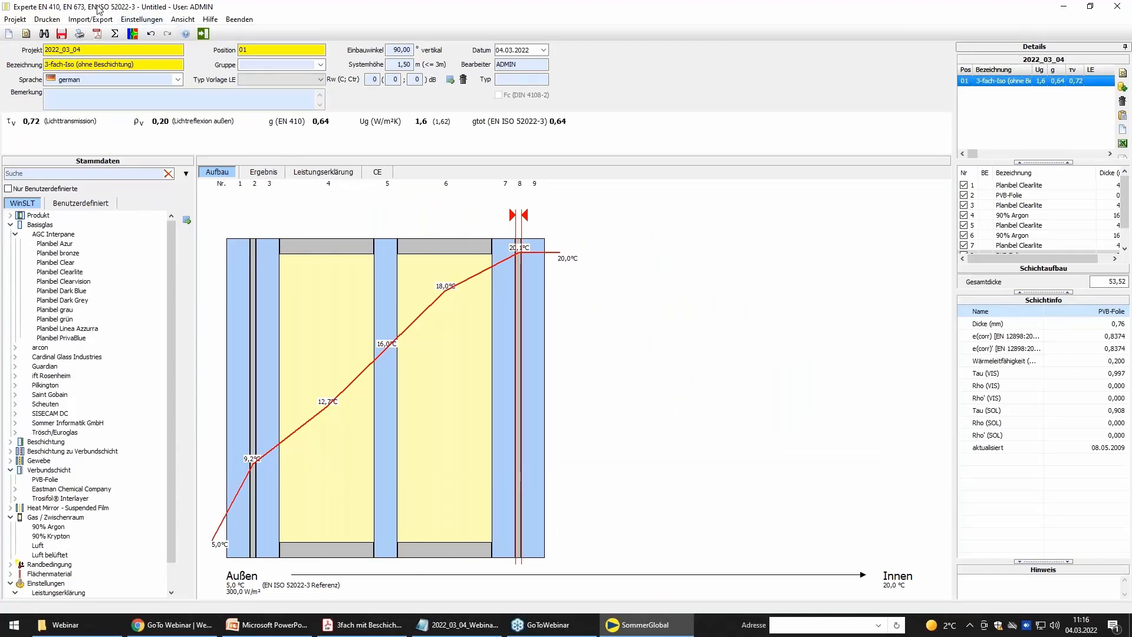
{"action": "left_click", "coordinate": [62, 35]}
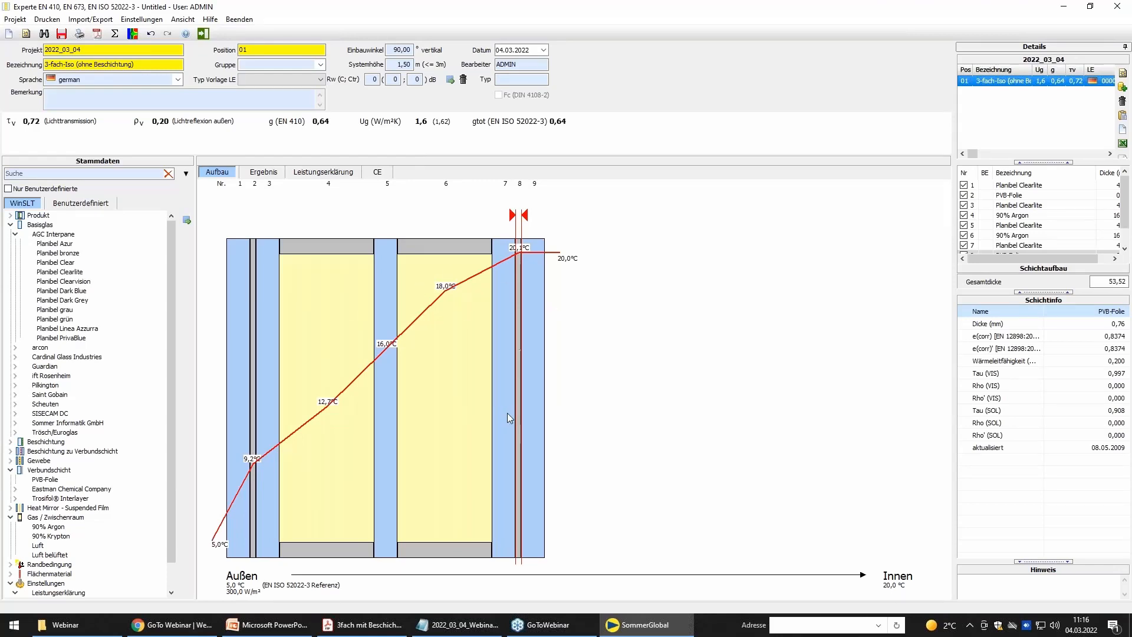
{"action": "left_click", "coordinate": [1123, 88]}
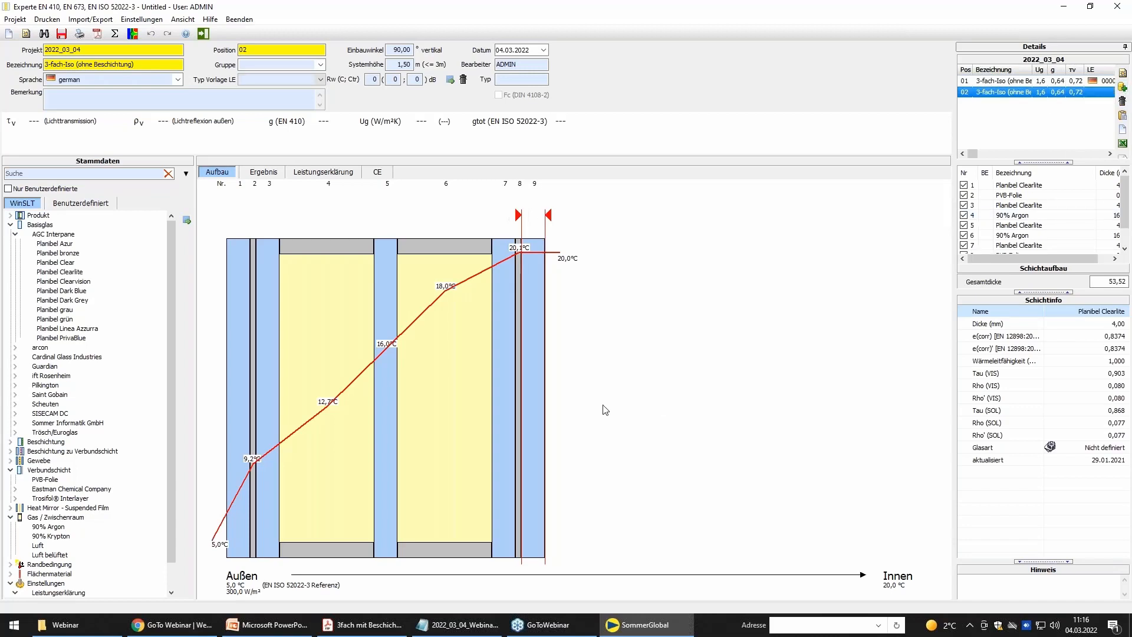
Change the designation of position 02 to "3-fach-Iso (mit Beschichtung)".
{"action": "left_click", "coordinate": [155, 62]}
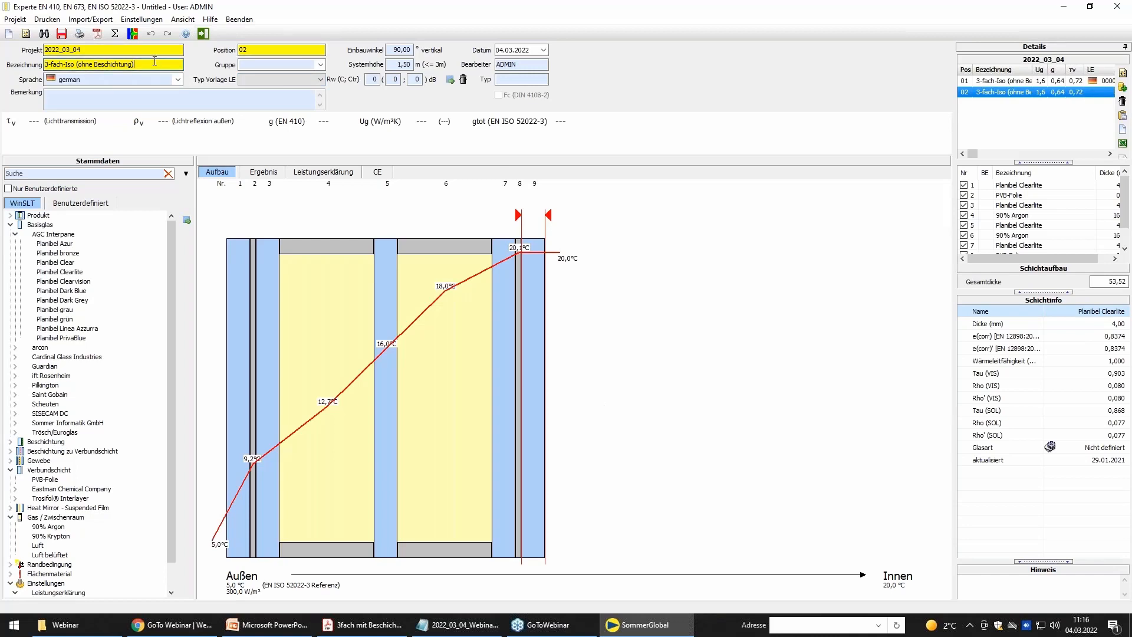
{"action": "key", "text": "BackSpace"}
{"action": "key", "text": "BackSpace"}
{"action": "key", "text": "BackSpace"}
{"action": "key", "text": "BackSpace"}
{"action": "key", "text": "BackSpace"}
{"action": "key", "text": "BackSpace"}
{"action": "key", "text": "BackSpace"}
{"action": "key", "text": "BackSpace"}
{"action": "key", "text": "BackSpace"}
{"action": "key", "text": "BackSpace"}
{"action": "key", "text": "BackSpace"}
{"action": "key", "text": "BackSpace"}
{"action": "key", "text": "BackSpace"}
{"action": "key", "text": "BackSpace"}
{"action": "key", "text": "BackSpace"}
{"action": "key", "text": "BackSpace"}
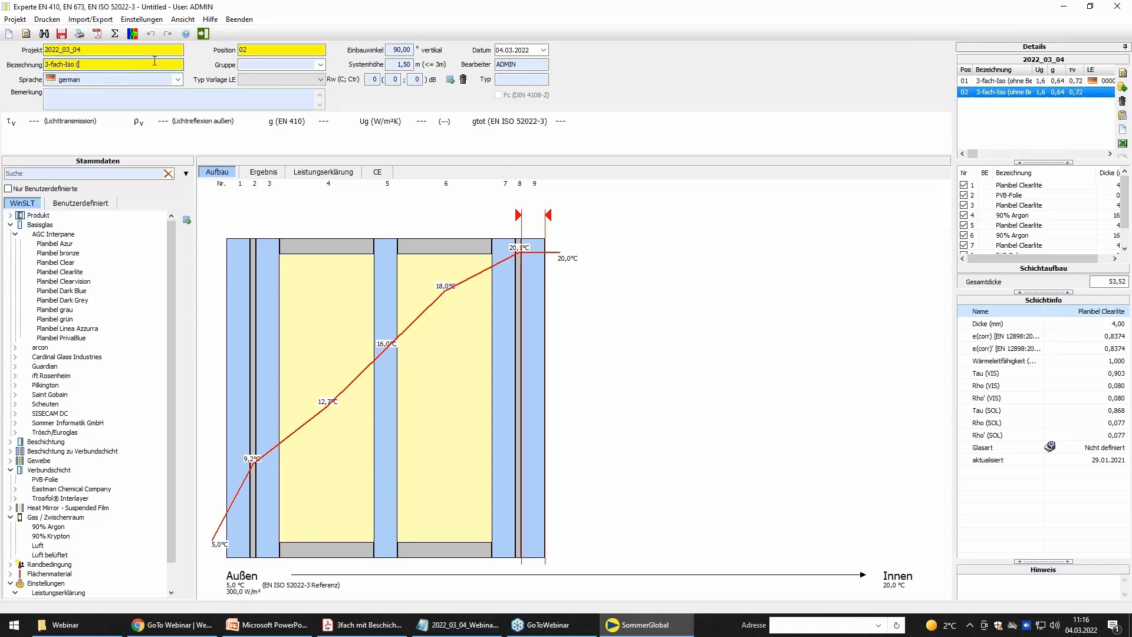
{"action": "type", "text": "mit Beschichtung)"}
Search the master data for "iplus" and locate the iplus 1.0 (εn=1%) coating in the catalogue tree.
{"action": "left_click", "coordinate": [10, 226]}
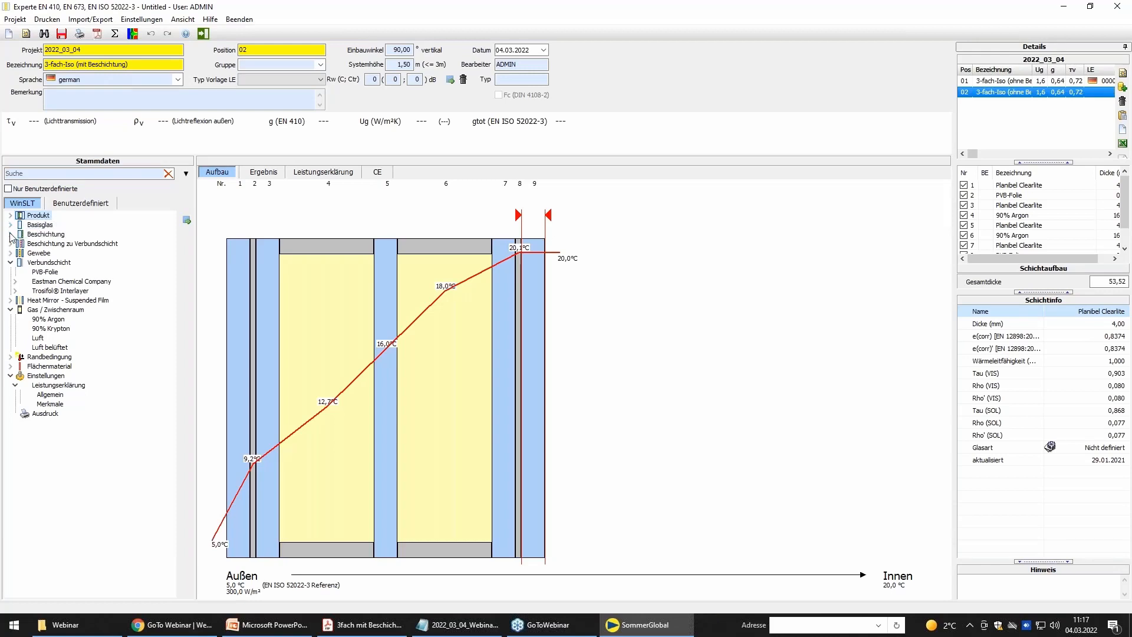
{"action": "left_click", "coordinate": [11, 235]}
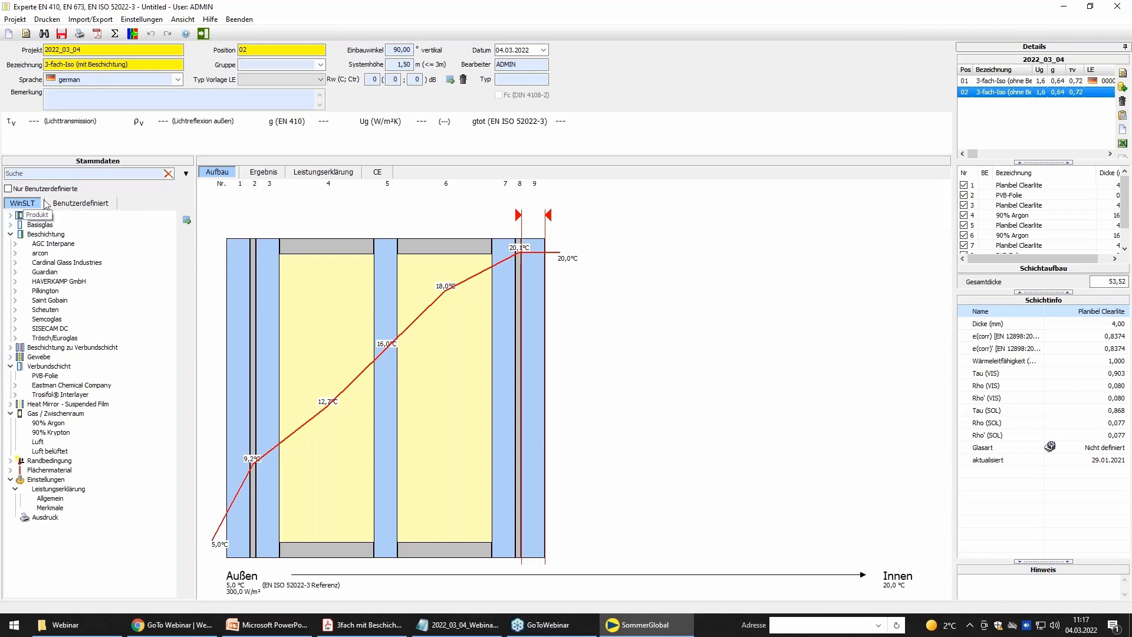
{"action": "left_click", "coordinate": [43, 171]}
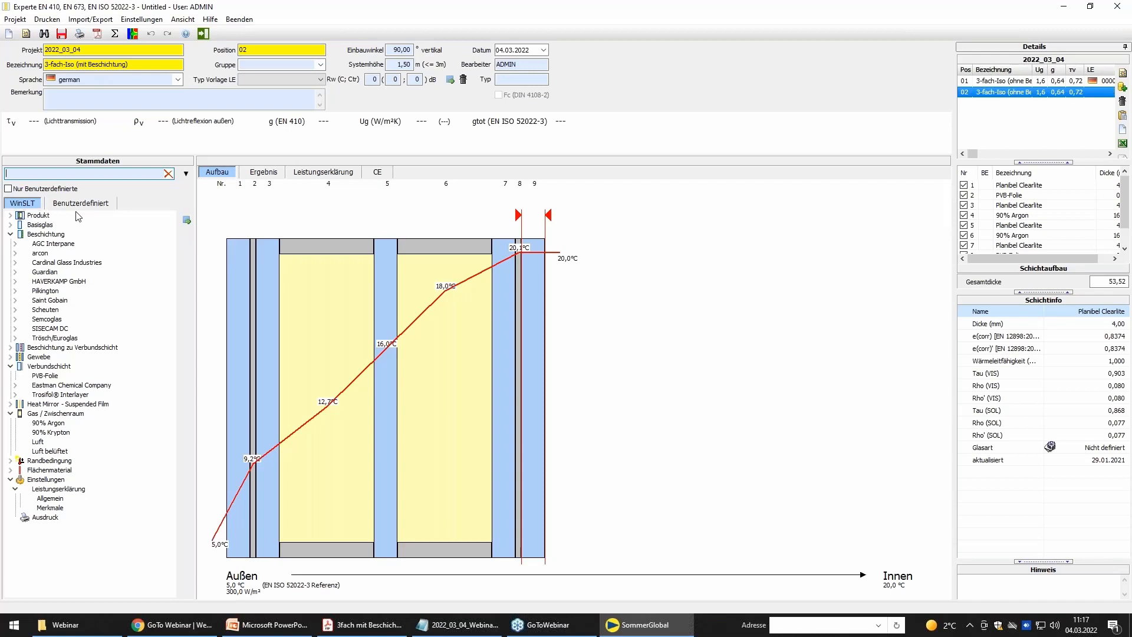
{"action": "type", "text": "i"}
{"action": "type", "text": "pu"}
{"action": "type", "text": "lus"}
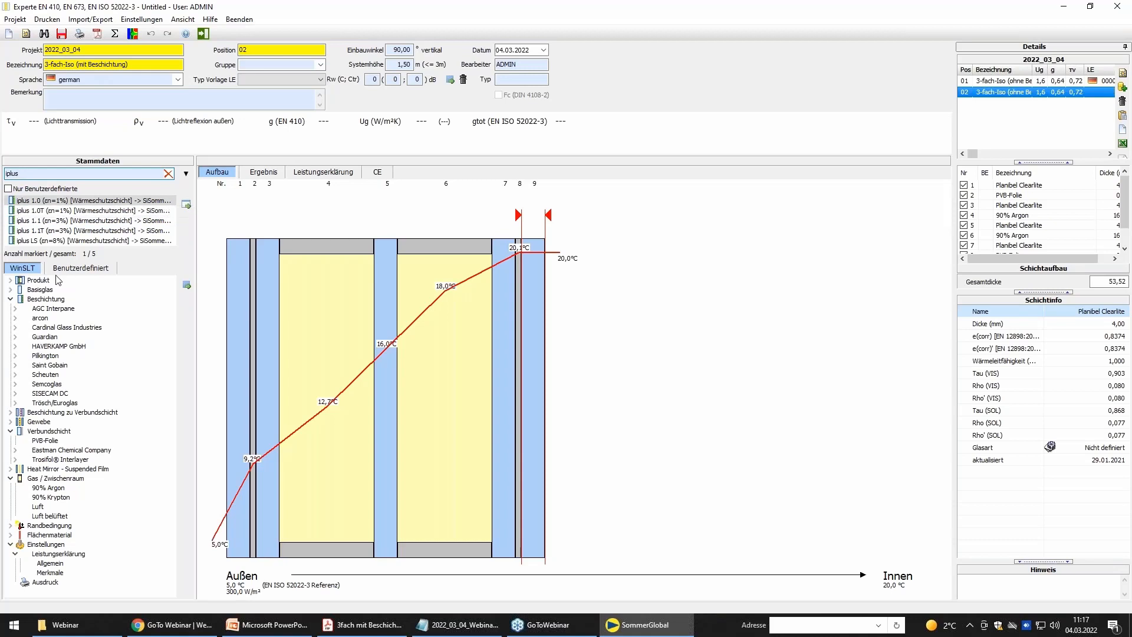
{"action": "left_click", "coordinate": [72, 201]}
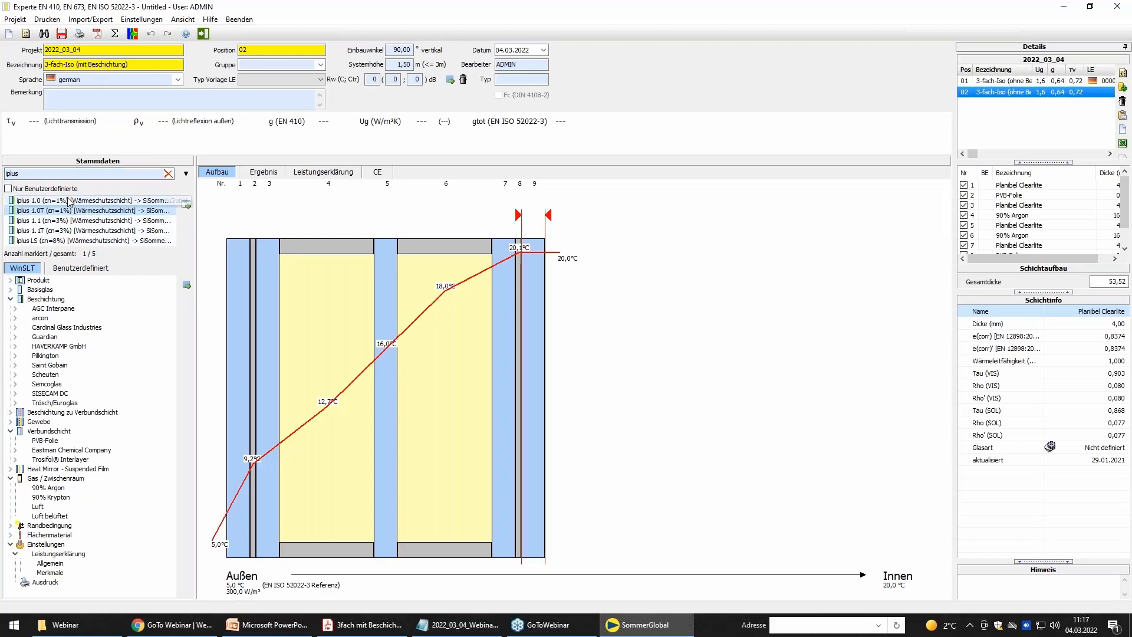
{"action": "left_click", "coordinate": [186, 207]}
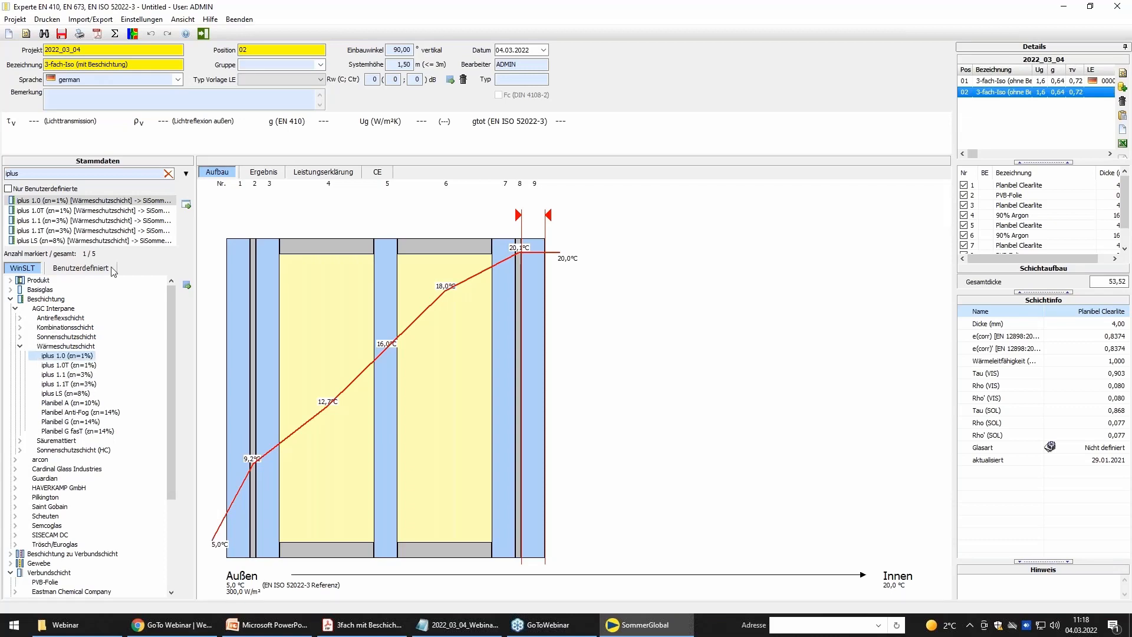
Insert the iplus 1.0 (εn=1%) coating on the gap-facing surfaces of the outer and inner laminated panes, without adding glass.
{"action": "left_click_drag", "start_coordinate": [91, 204], "coordinate": [292, 304]}
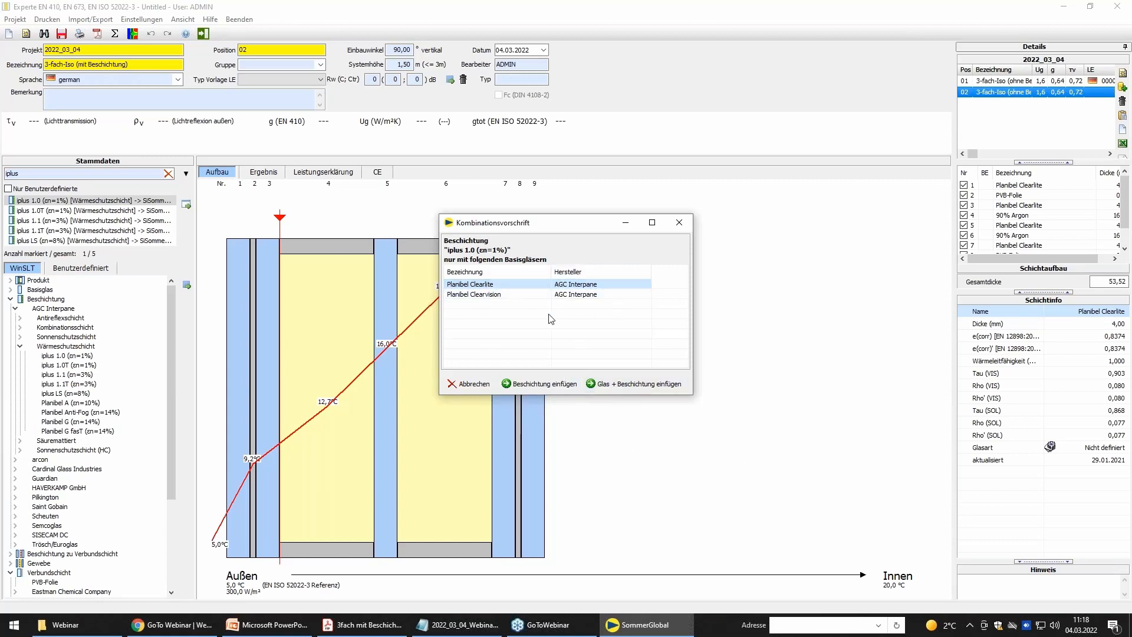
{"action": "left_click", "coordinate": [544, 384]}
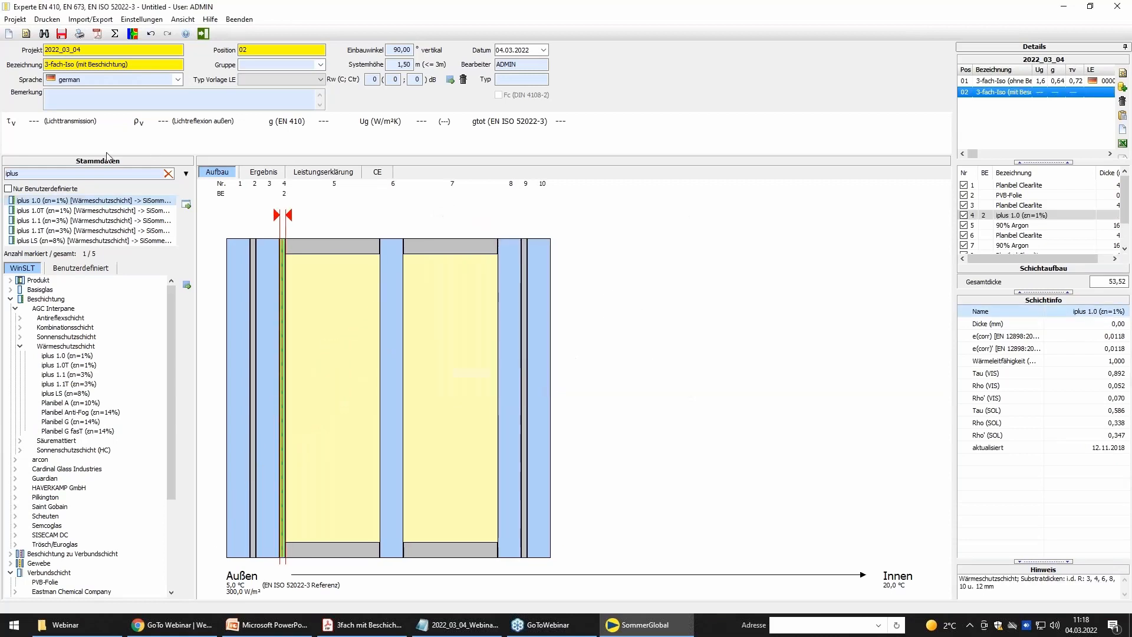
{"action": "mouse_move", "coordinate": [62, 210]}
{"action": "left_mouse_down"}
{"action": "mouse_move", "coordinate": [466, 230]}
{"action": "mouse_move", "coordinate": [521, 260]}
{"action": "left_mouse_up"}
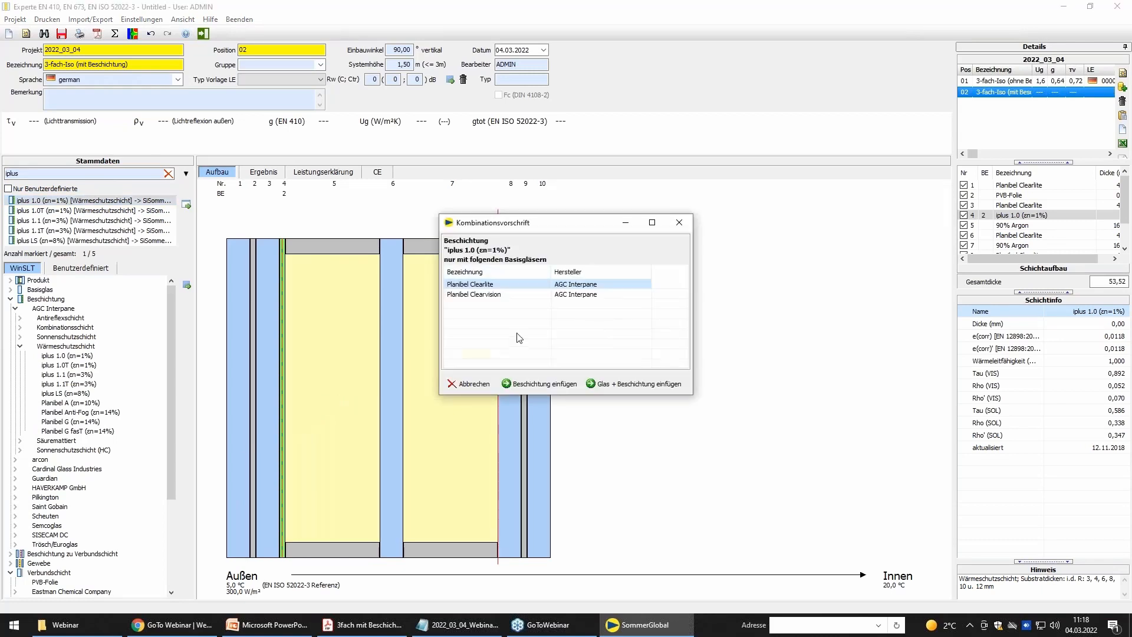
{"action": "left_click", "coordinate": [555, 381]}
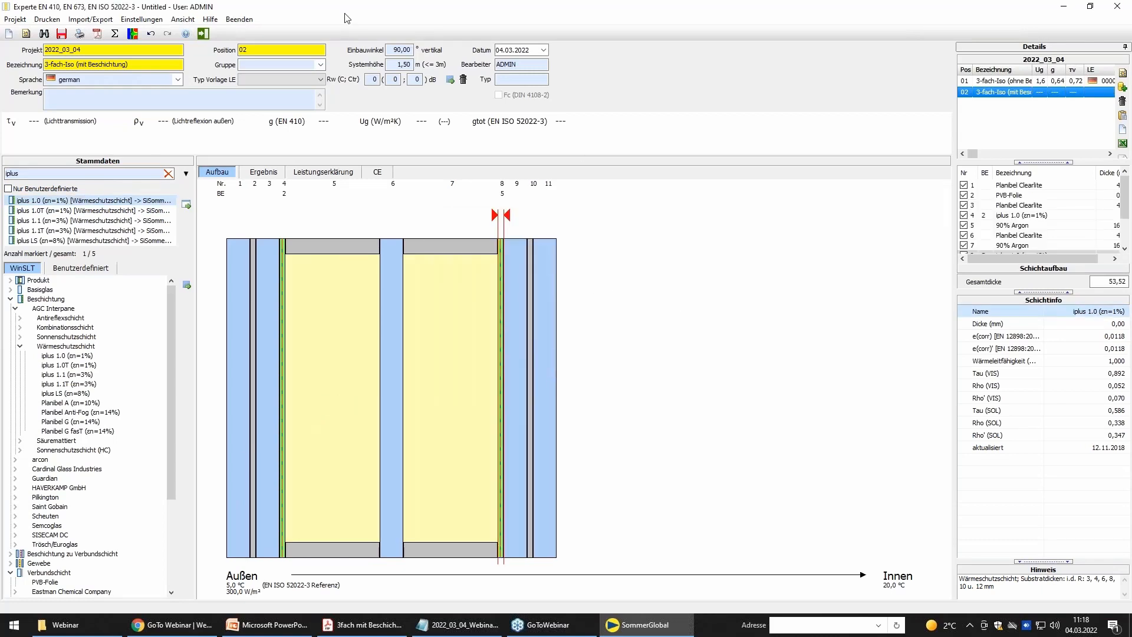
Save and calculate the coated glazing of position 02 and review its result report.
{"action": "left_click", "coordinate": [61, 33]}
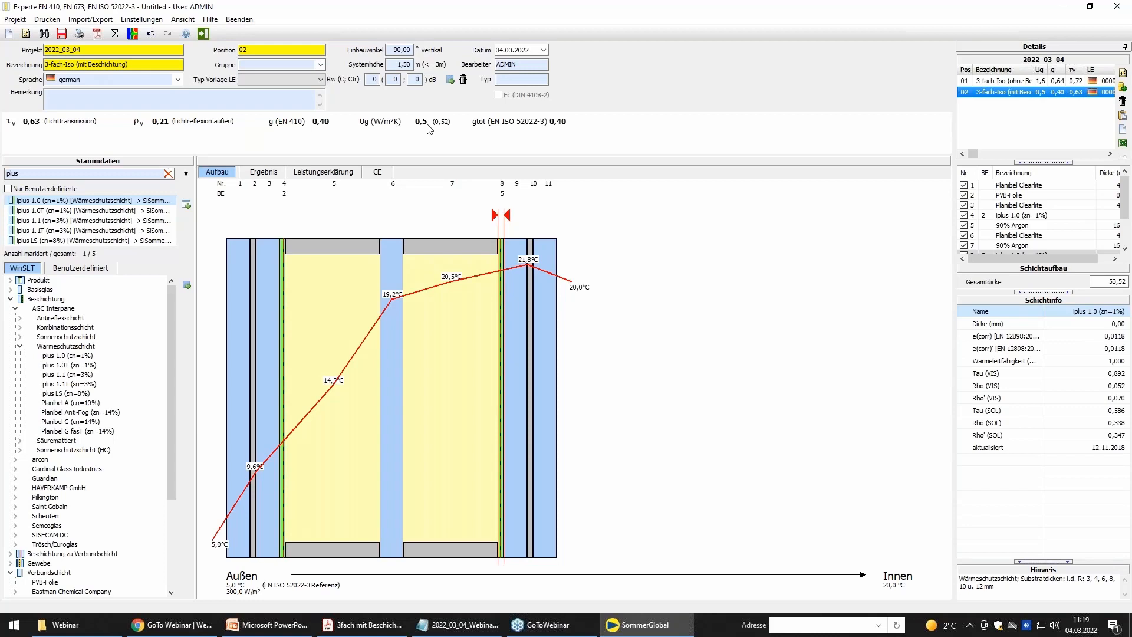
{"action": "left_click", "coordinate": [268, 173]}
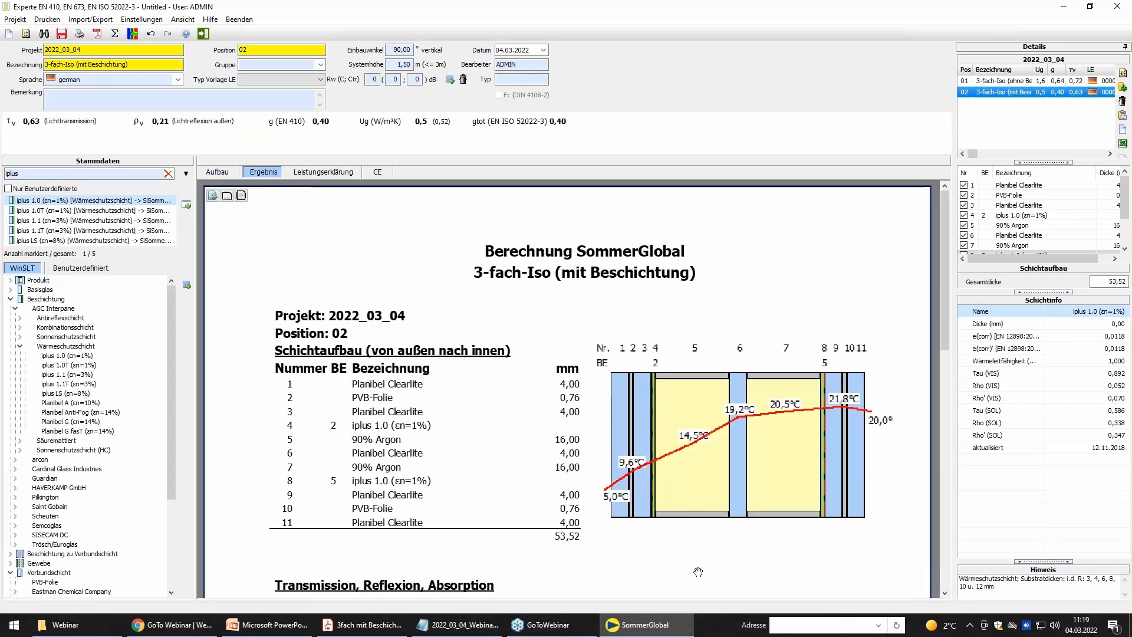
{"action": "scroll", "coordinate": [696, 519], "scroll_direction": "down", "scroll_amount": 1}
{"action": "scroll", "coordinate": [694, 485], "scroll_direction": "down", "scroll_amount": 1}
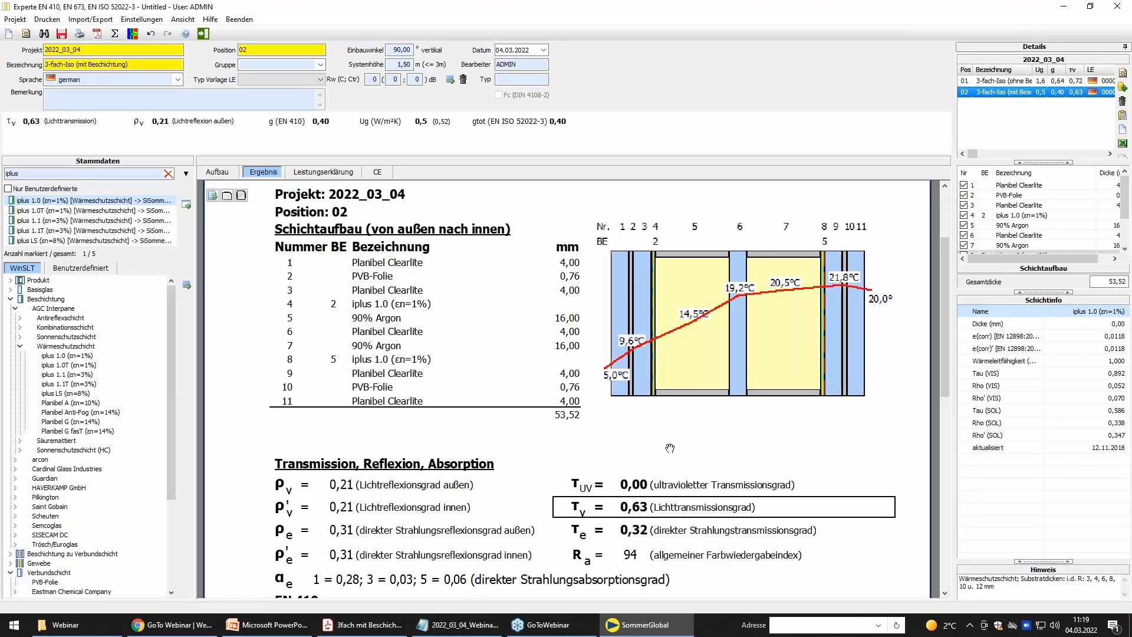
{"action": "scroll", "coordinate": [728, 238], "scroll_direction": "down", "scroll_amount": 5}
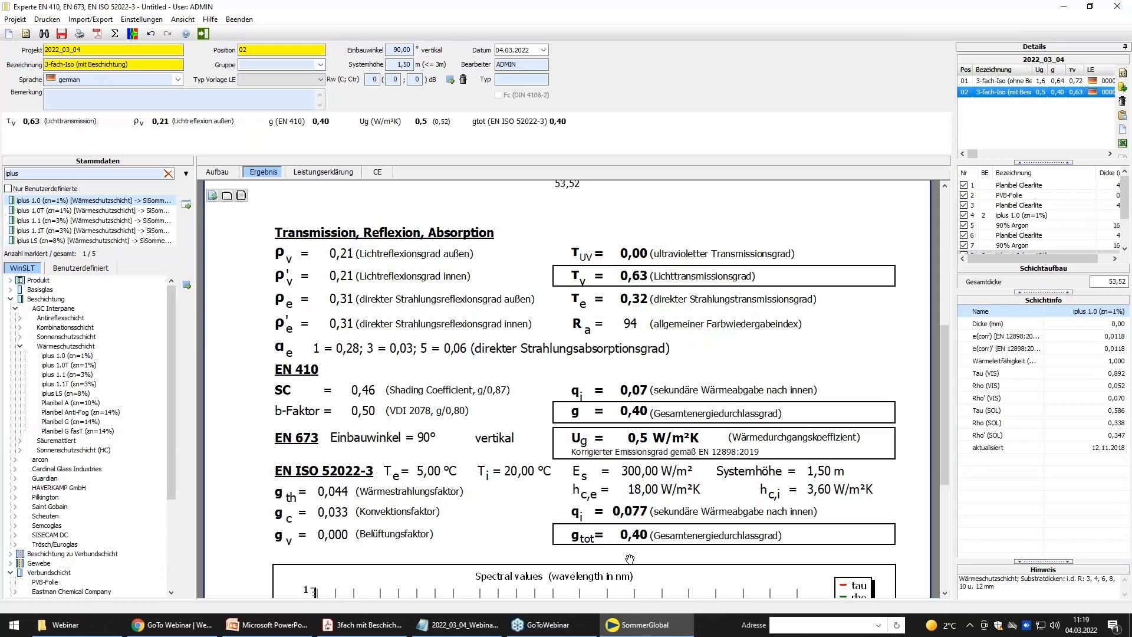
Duplicate the coated glazing as position 03 and change its designation to "3-fach-Iso mit aussenliegendem Sonnenschutz".
{"action": "left_click", "coordinate": [217, 172]}
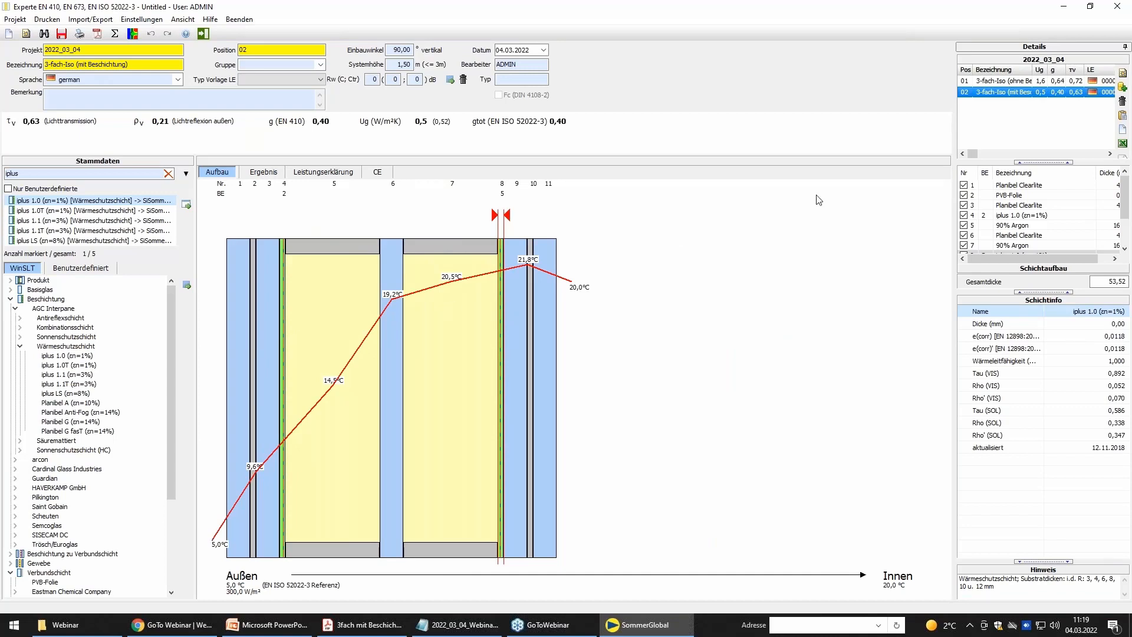
{"action": "left_click", "coordinate": [1123, 88]}
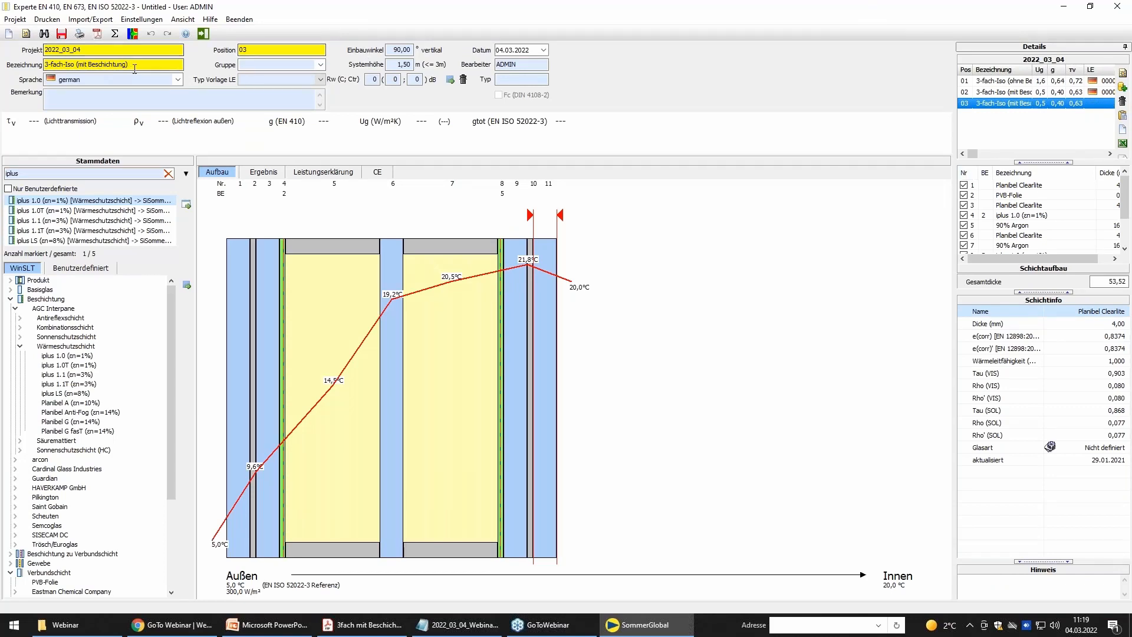
{"action": "key", "text": "BackSpace"}
{"action": "key", "text": "BackSpace"}
{"action": "key", "text": "BackSpace"}
{"action": "key", "text": "BackSpace"}
{"action": "key", "text": "BackSpace"}
{"action": "key", "text": "BackSpace"}
{"action": "key", "text": "BackSpace"}
{"action": "key", "text": "BackSpace"}
{"action": "key", "text": "BackSpace"}
{"action": "key", "text": "BackSpace"}
{"action": "key", "text": "BackSpace"}
{"action": "key", "text": "BackSpace"}
{"action": "key", "text": "BackSpace"}
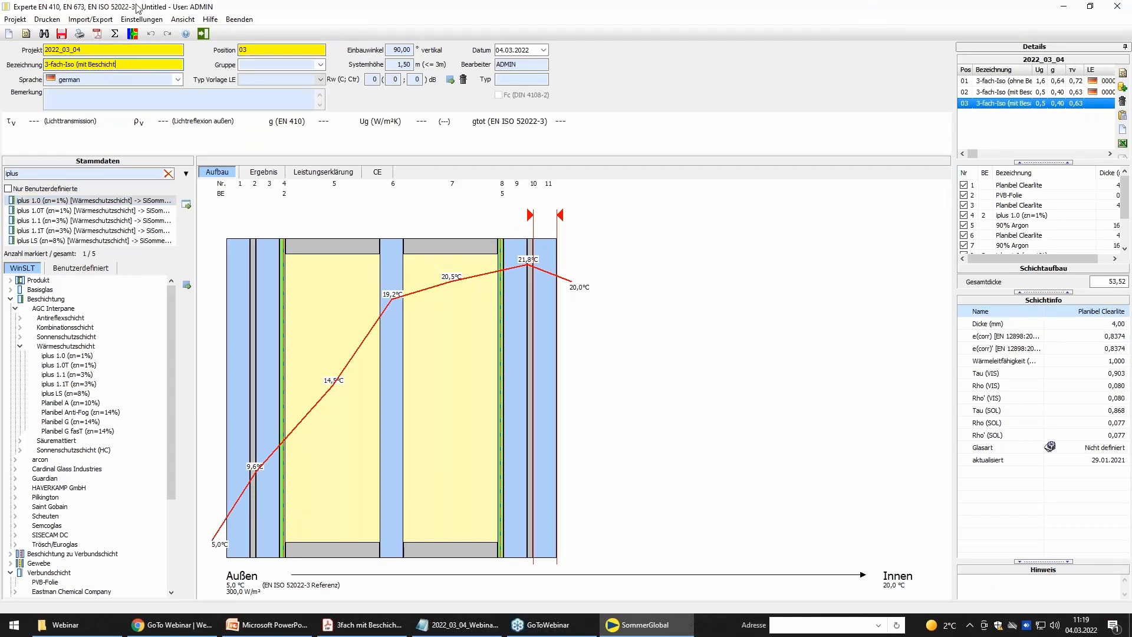
{"action": "key", "text": "BackSpace"}
{"action": "key", "text": "BackSpace"}
{"action": "type", "text": "mit a"}
{"action": "type", "text": "enliegendem Sonnenschtu"}
{"action": "type", "text": "z"}
{"action": "key", "text": "Return"}
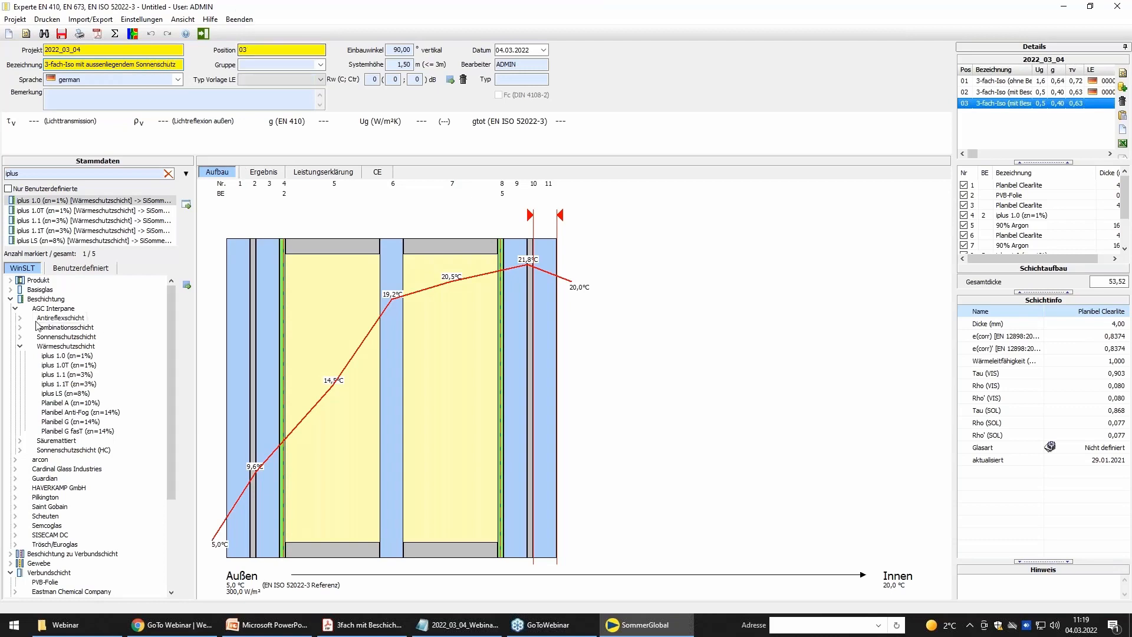
Browse the surface materials to Warema's external awnings and select WAREMA Soltis 92 047 Anthrazit.
{"action": "left_click", "coordinate": [11, 299]}
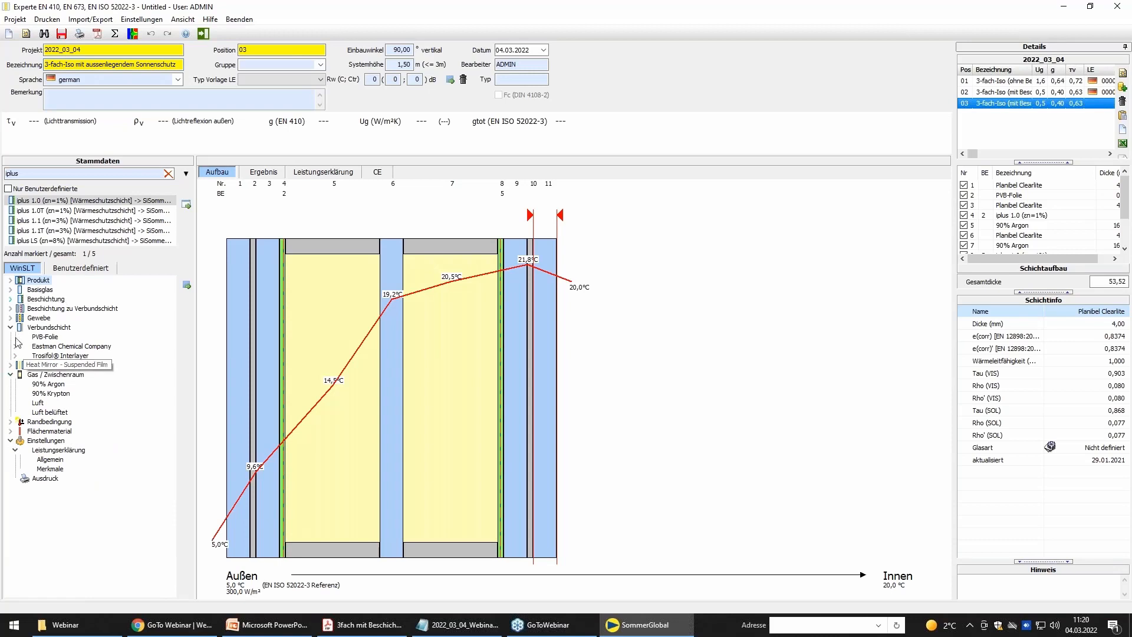
{"action": "left_click", "coordinate": [11, 329]}
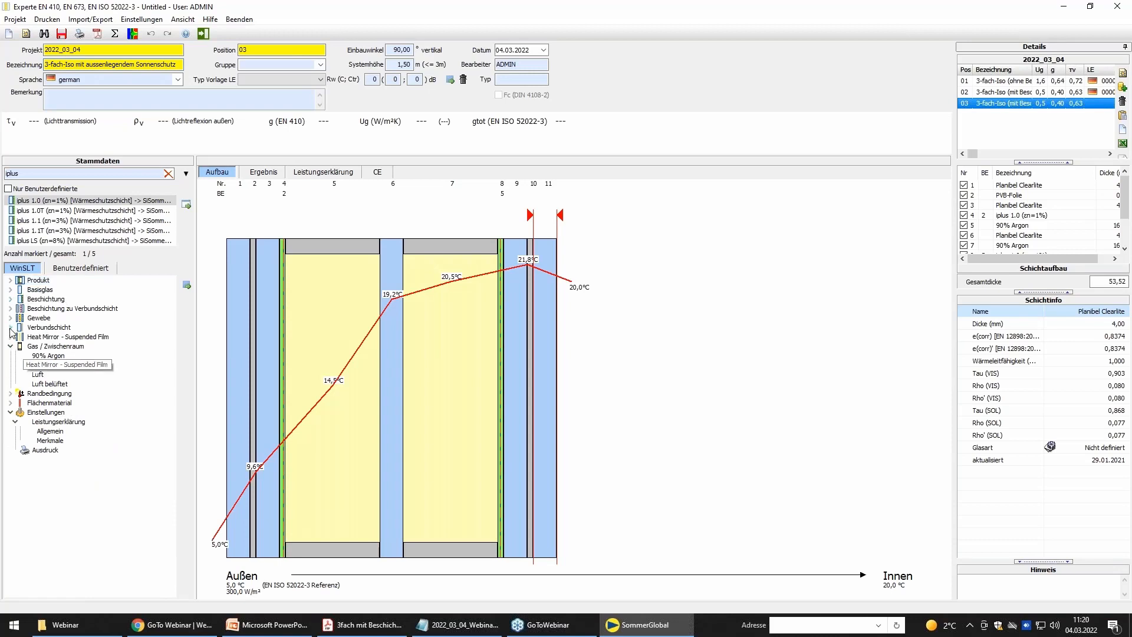
{"action": "left_click", "coordinate": [11, 404]}
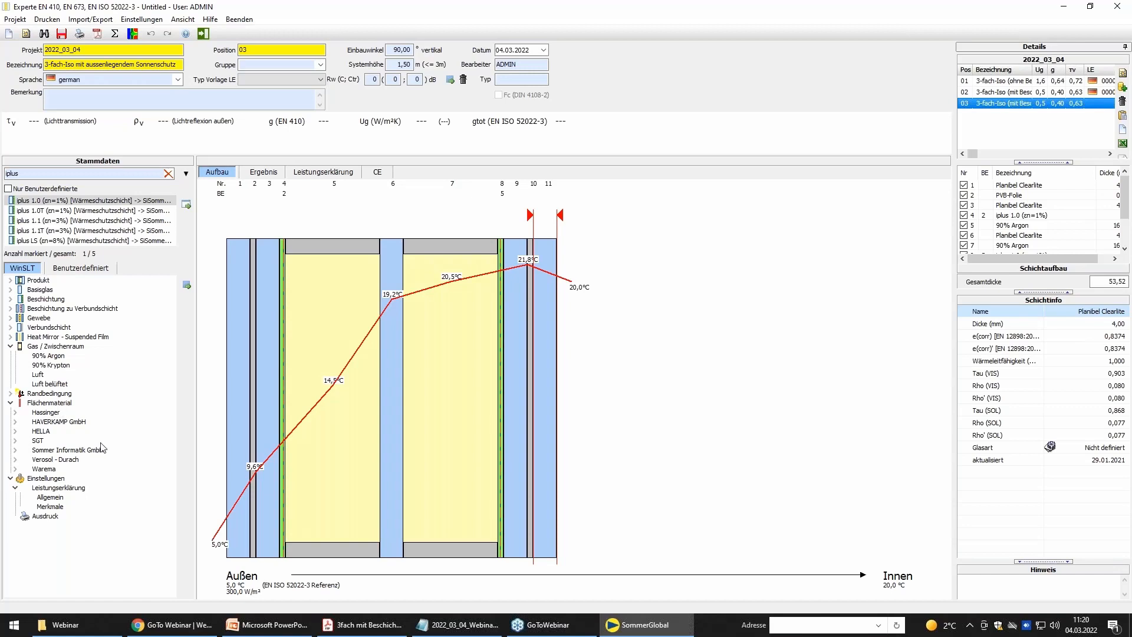
{"action": "left_click", "coordinate": [16, 470]}
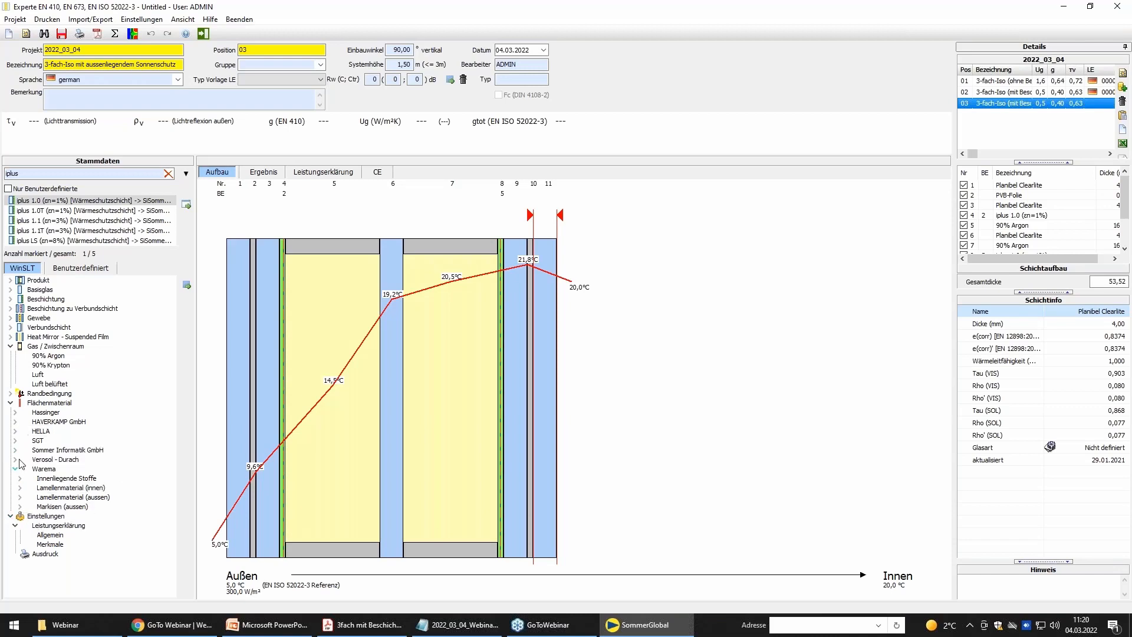
{"action": "left_click", "coordinate": [21, 506]}
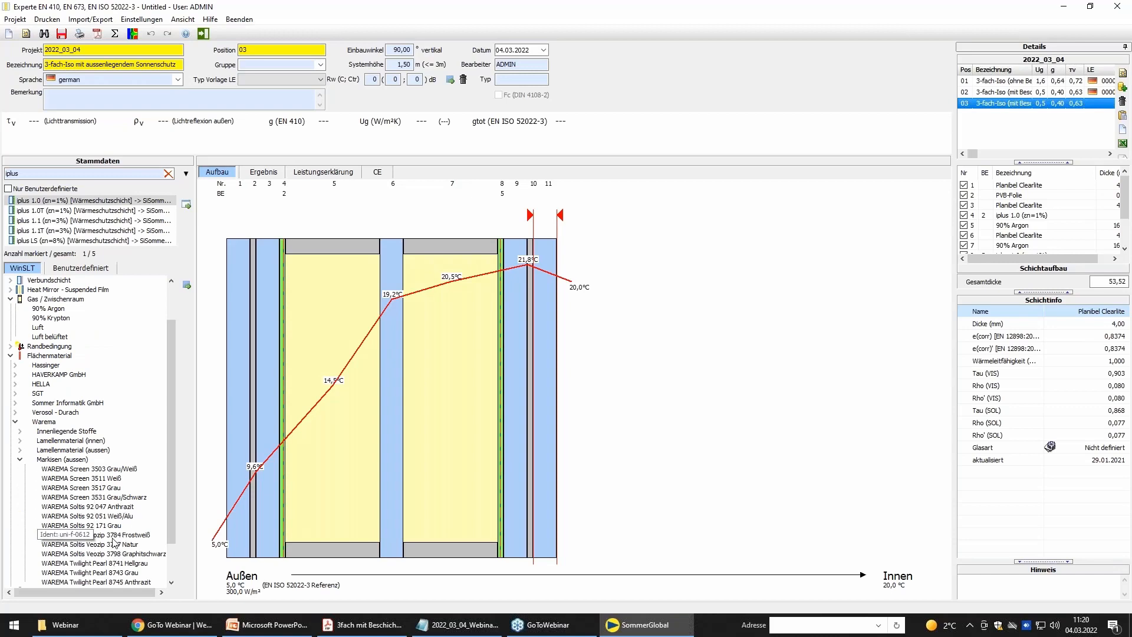
{"action": "left_click", "coordinate": [120, 508]}
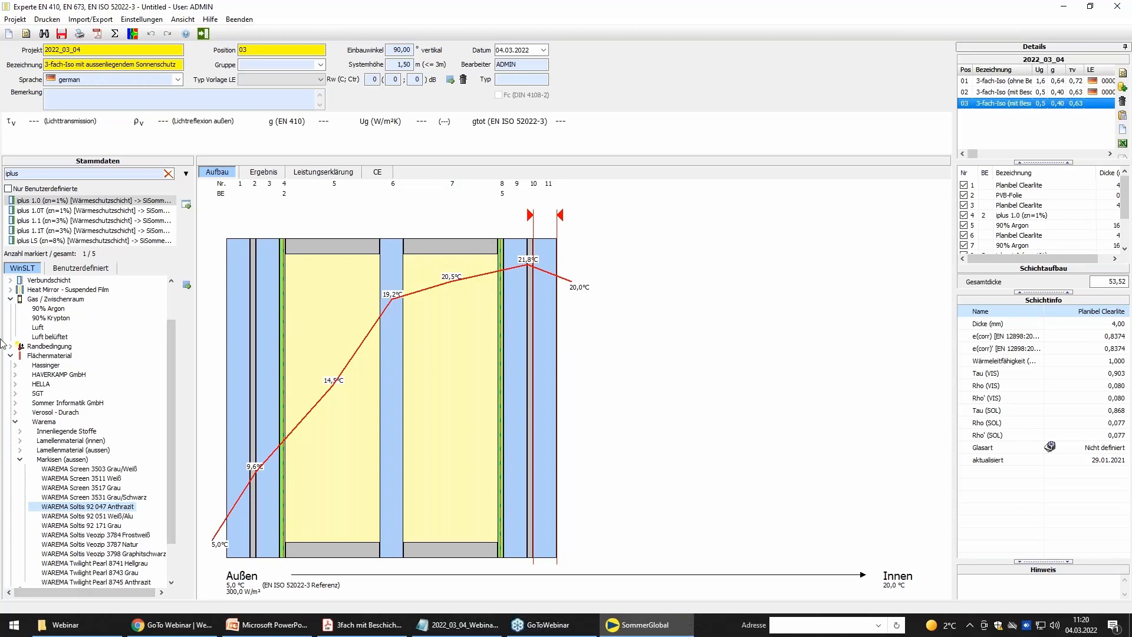
Search the master data for "92 047" and insert WAREMA Soltis 92 047 Anthrazit in front of the outermost pane.
{"action": "left_click", "coordinate": [6, 173]}
{"action": "double_click", "coordinate": [6, 172]}
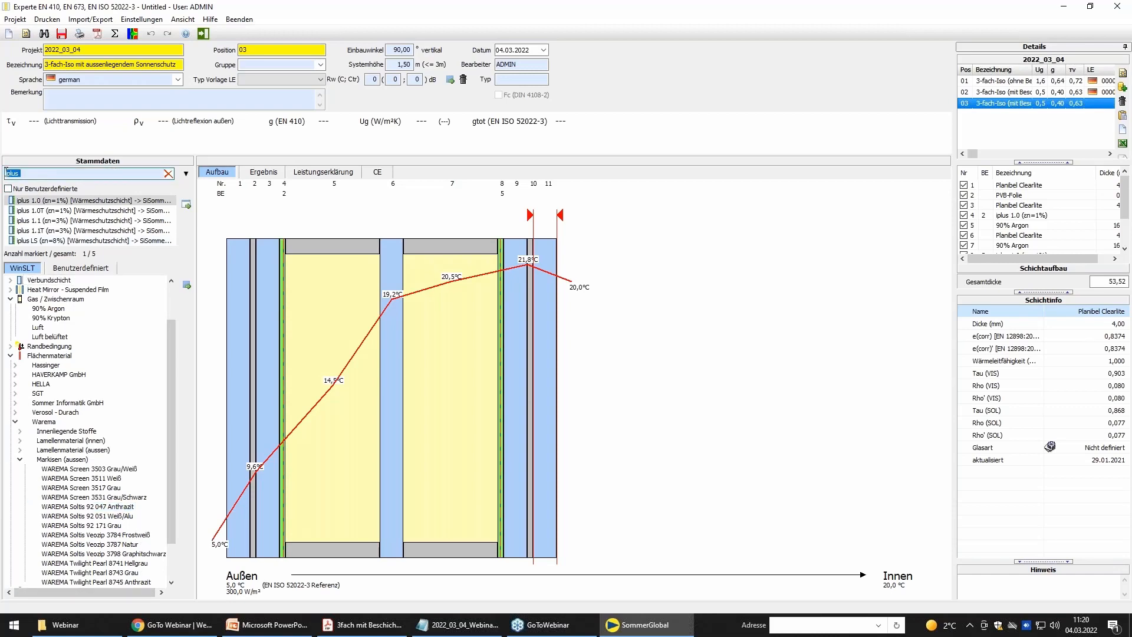
{"action": "key", "text": "BackSpace"}
{"action": "type", "text": "92 047"}
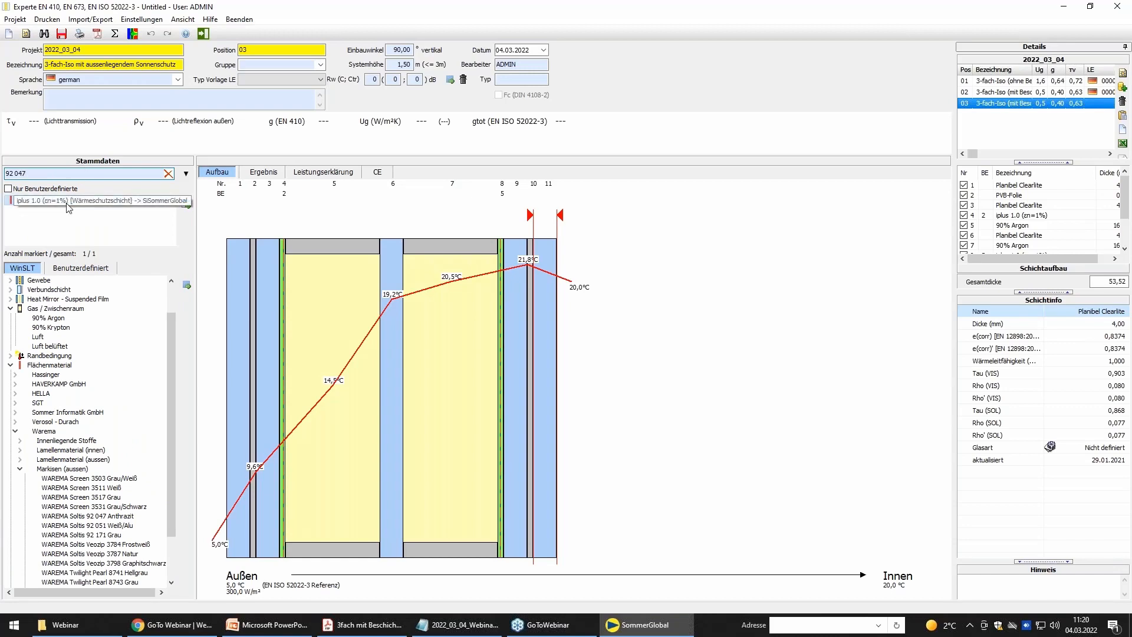
{"action": "left_click_drag", "start_coordinate": [69, 207], "coordinate": [223, 289]}
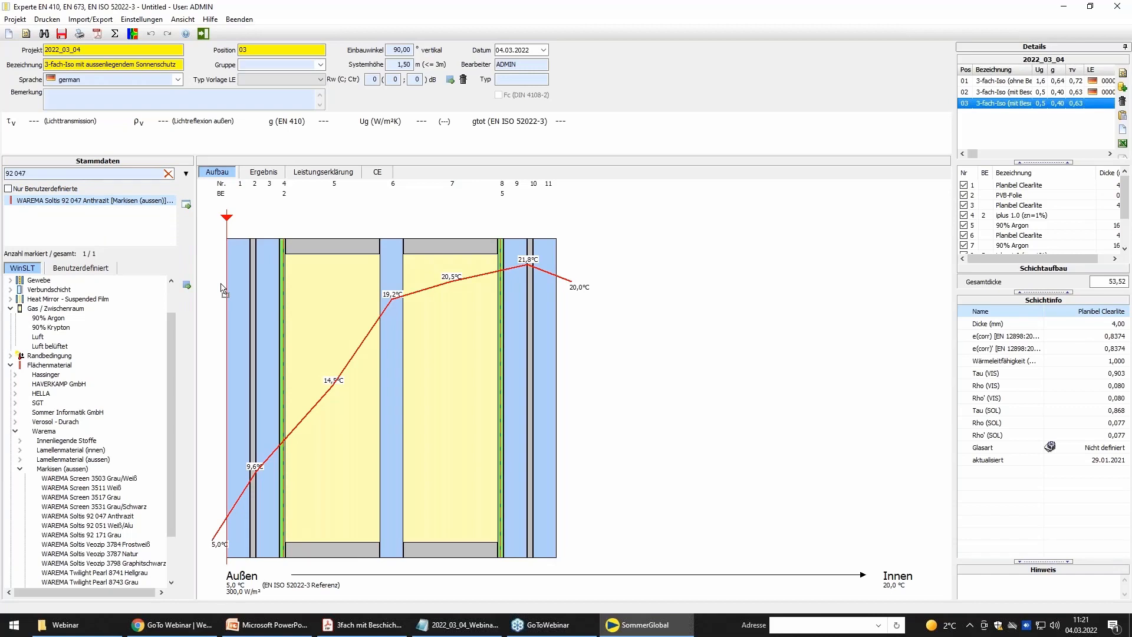
{"action": "left_click_drag", "start_coordinate": [223, 289], "coordinate": [224, 290]}
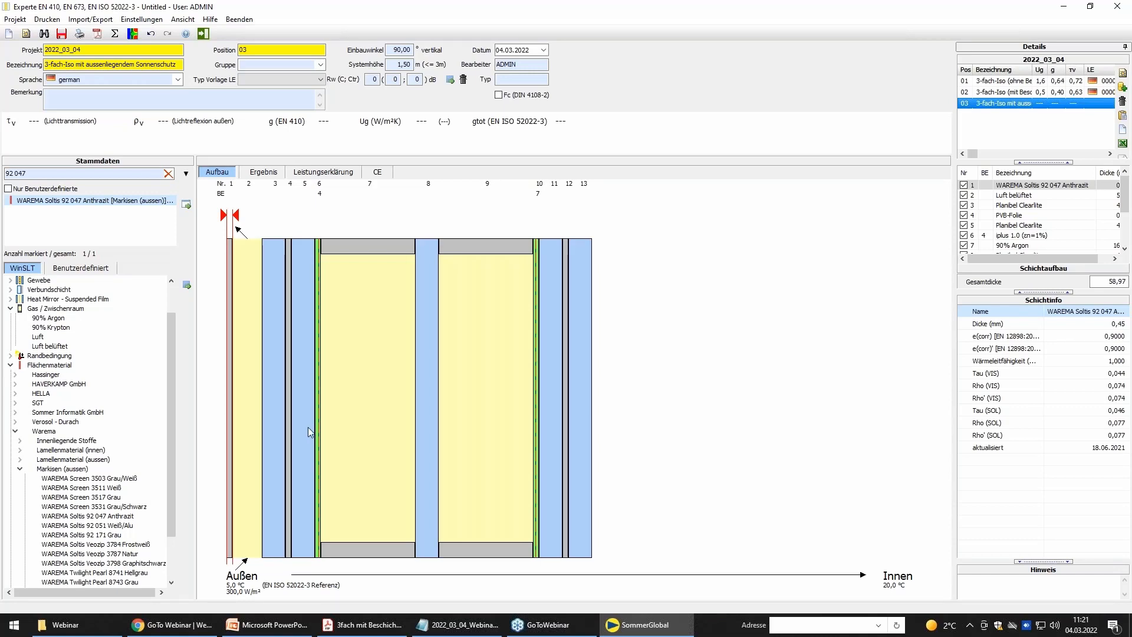
Set the thickness of the ventilated air gap between the awning and the outer pane to 60 mm.
{"action": "left_click", "coordinate": [258, 364]}
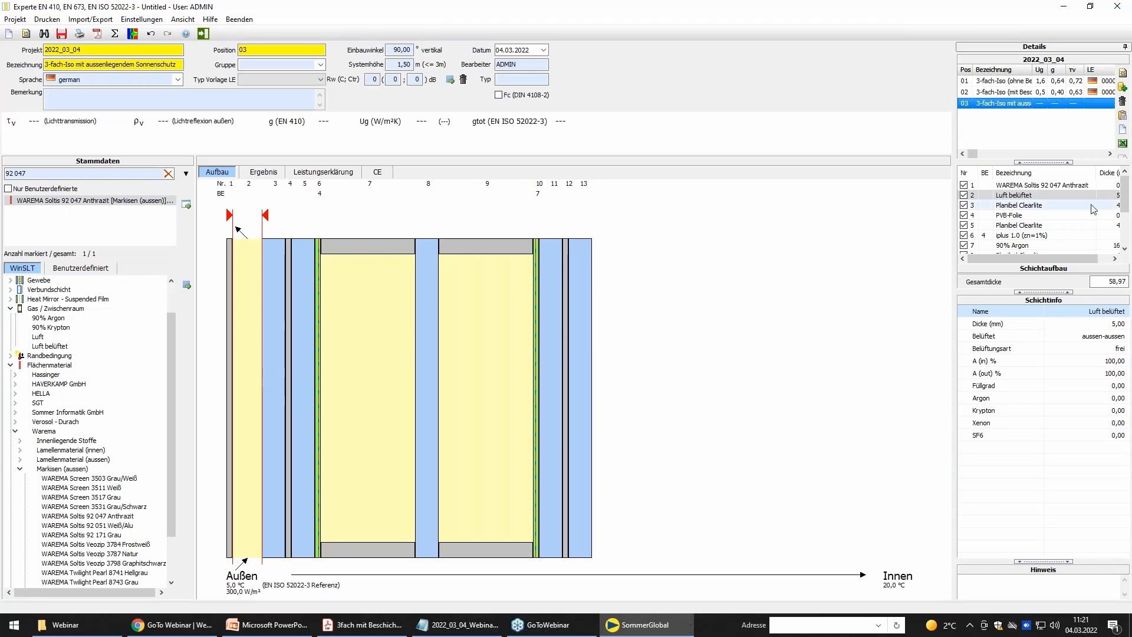
{"action": "left_click_drag", "start_coordinate": [954, 275], "coordinate": [923, 275]}
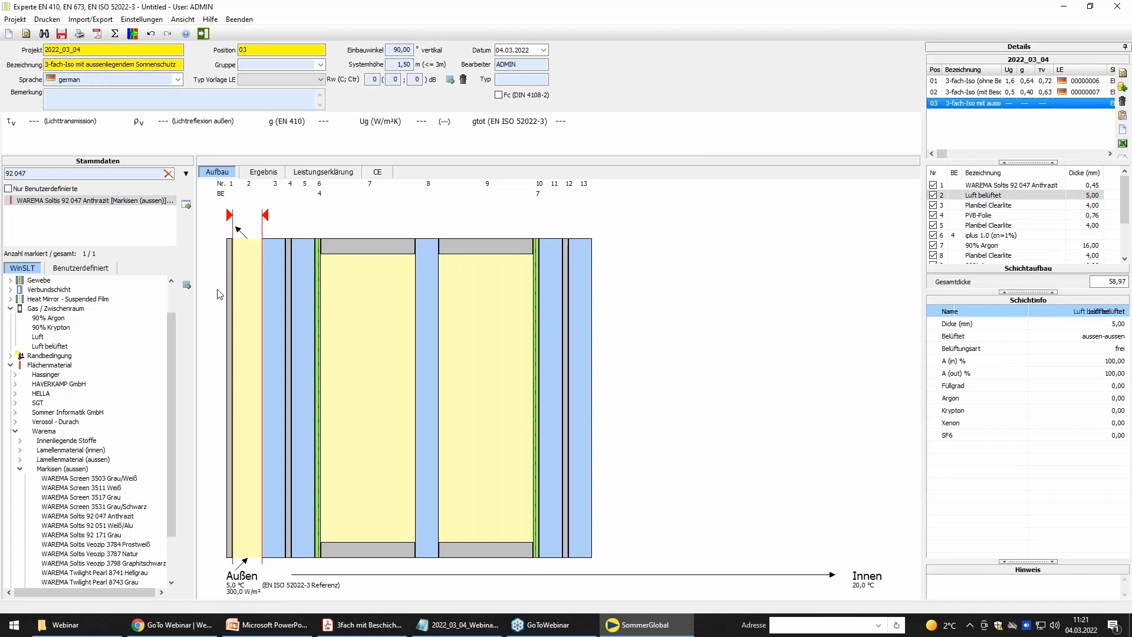
{"action": "double_click", "coordinate": [250, 285]}
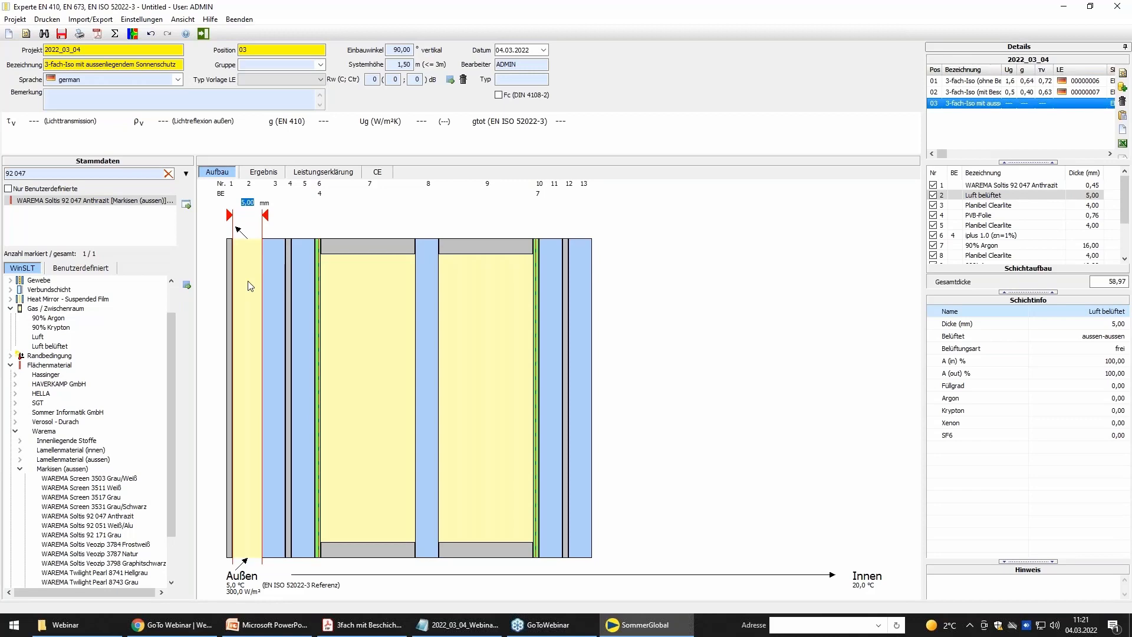
{"action": "type", "text": "60"}
{"action": "key", "text": "Return"}
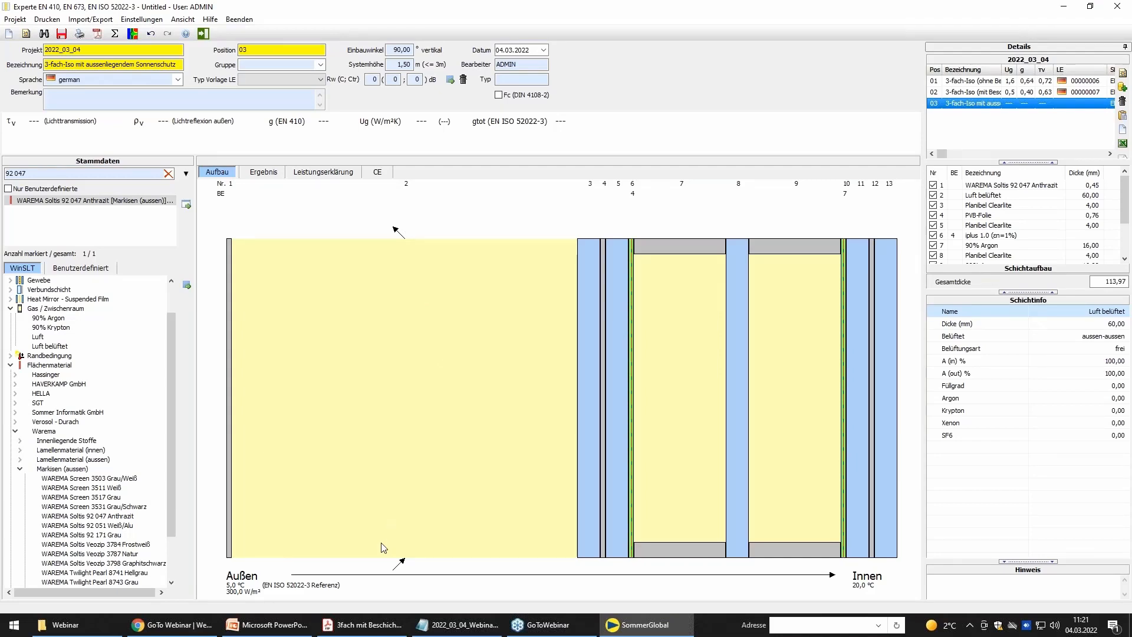
Examine the air gap's ventilation settings, including the mechanical option and the A (in) / A (out) calculator, keeping free ventilation from outside to outside.
{"action": "left_click", "coordinate": [405, 393]}
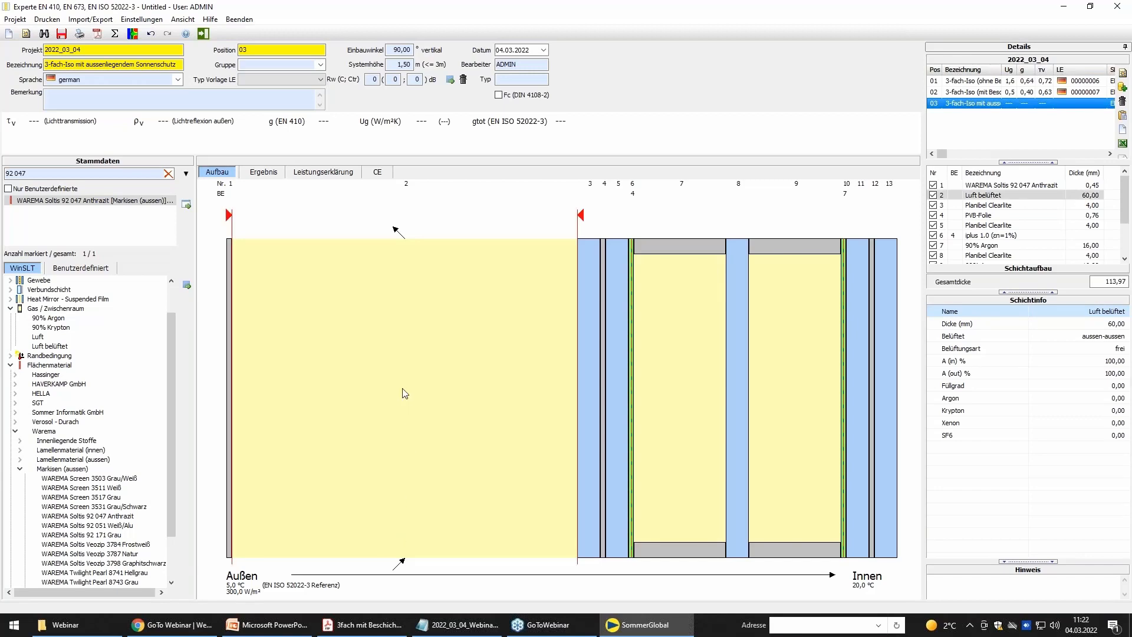
{"action": "right_click", "coordinate": [405, 394]}
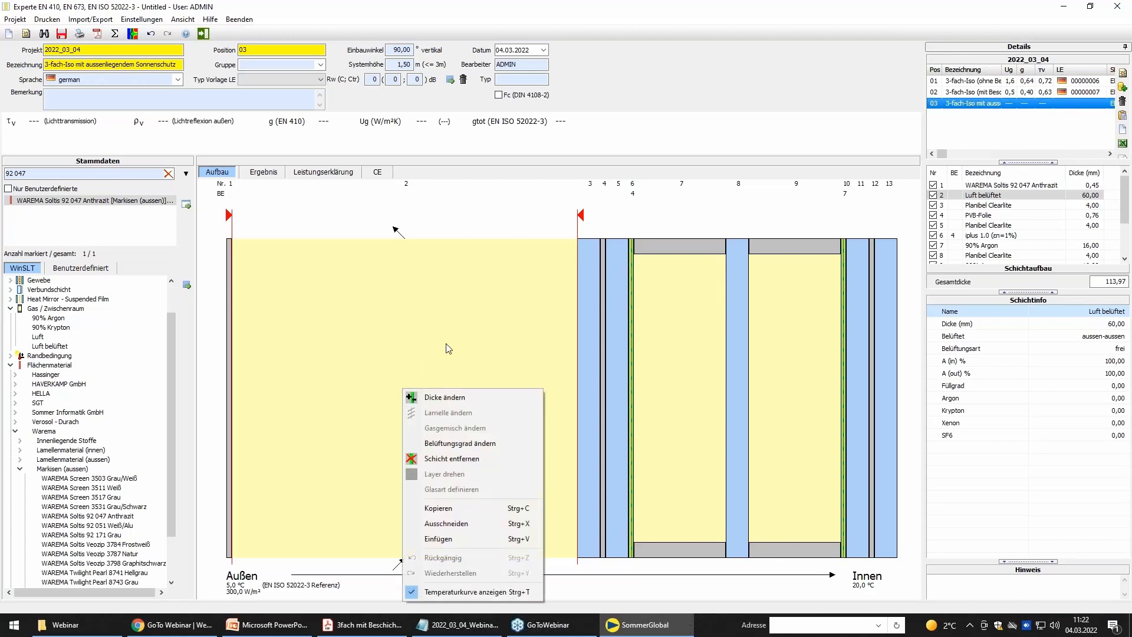
{"action": "left_click", "coordinate": [454, 443]}
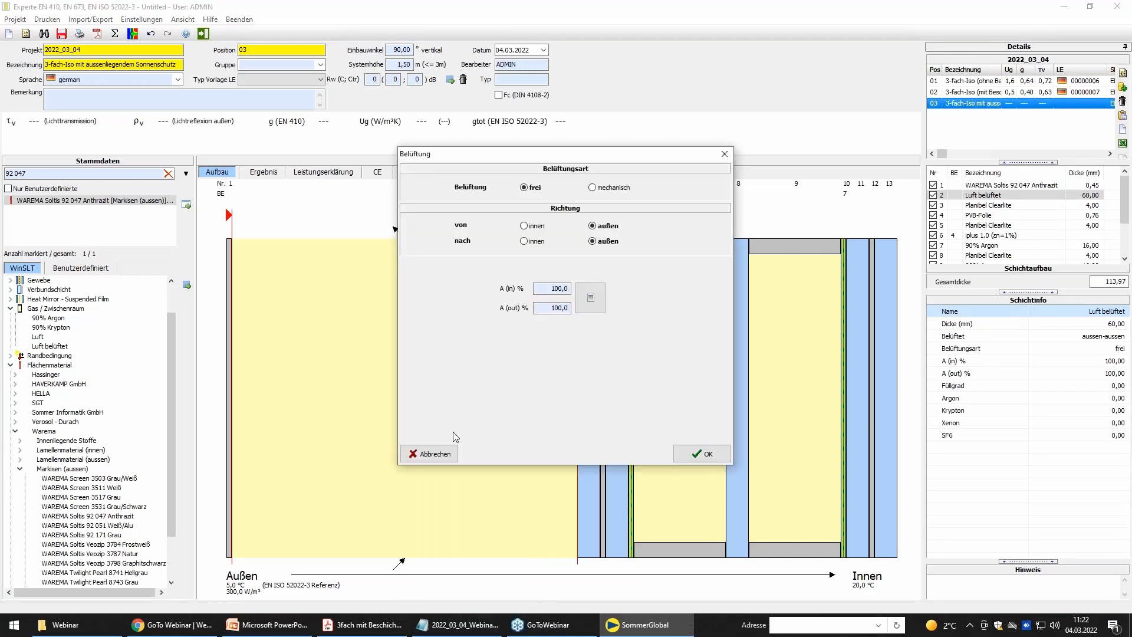
{"action": "left_click_drag", "start_coordinate": [539, 154], "coordinate": [400, 279]}
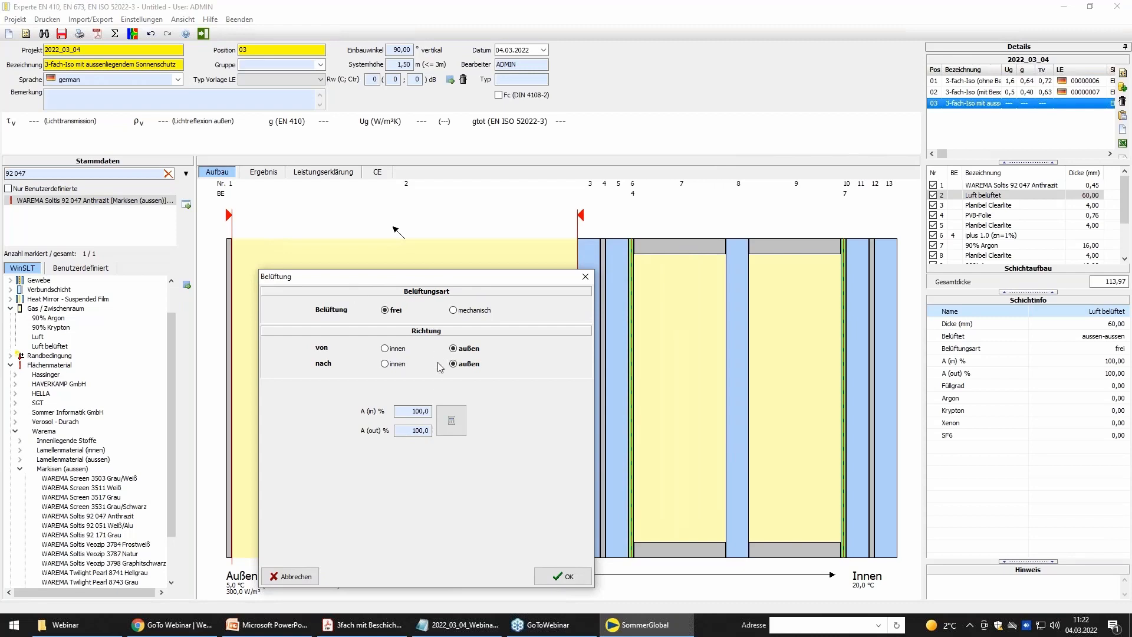
{"action": "left_click_drag", "start_coordinate": [447, 276], "coordinate": [737, 296]}
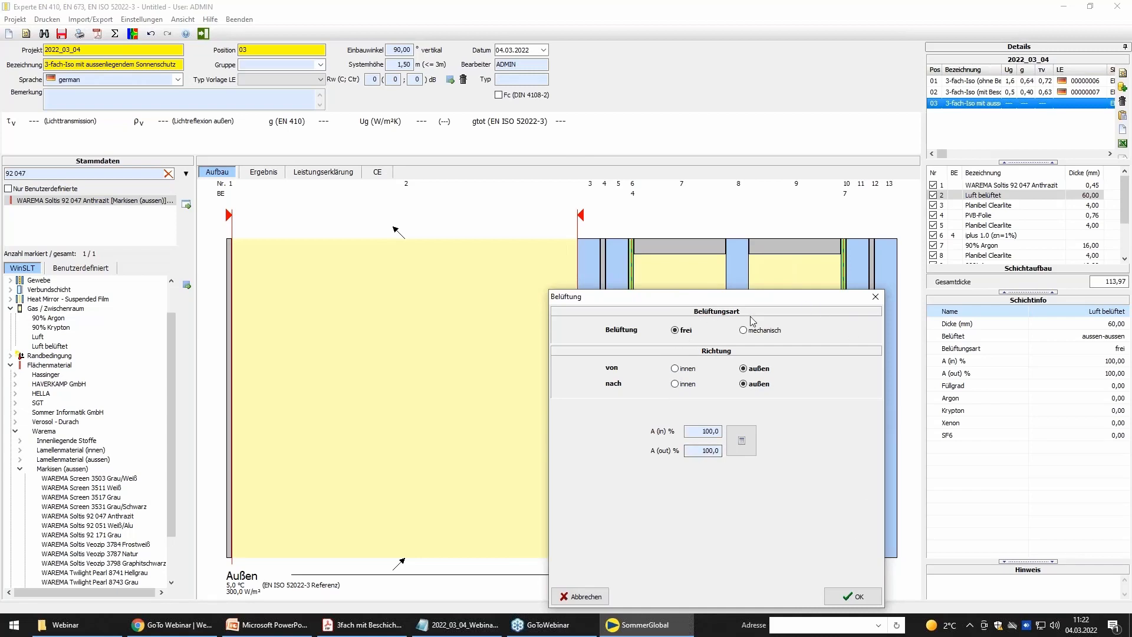
{"action": "left_click", "coordinate": [743, 330]}
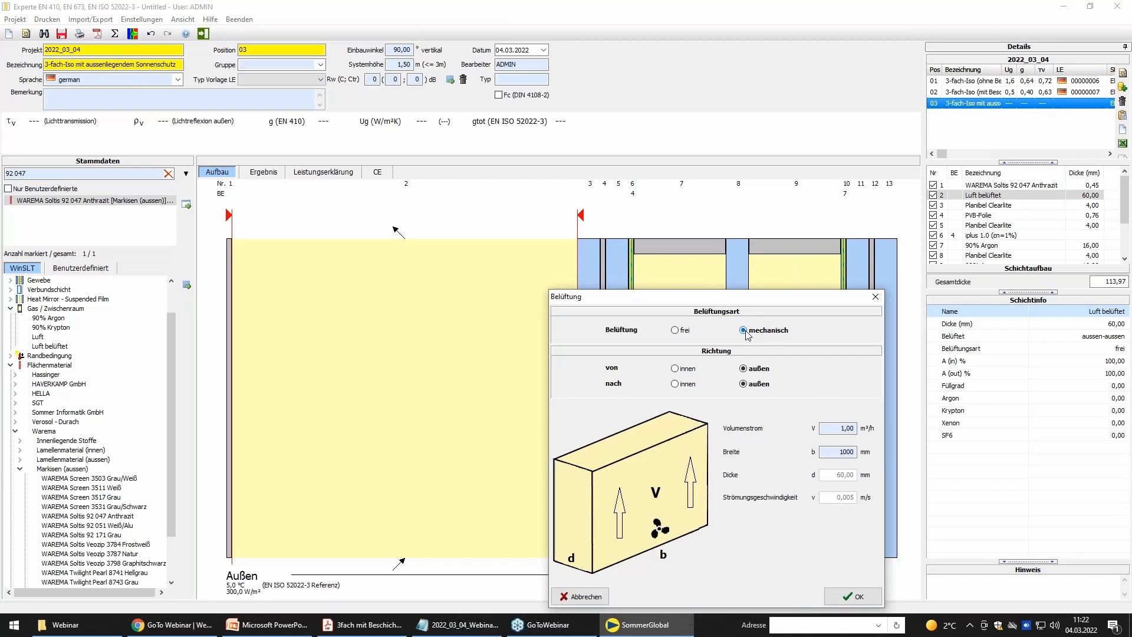
{"action": "left_click", "coordinate": [681, 334]}
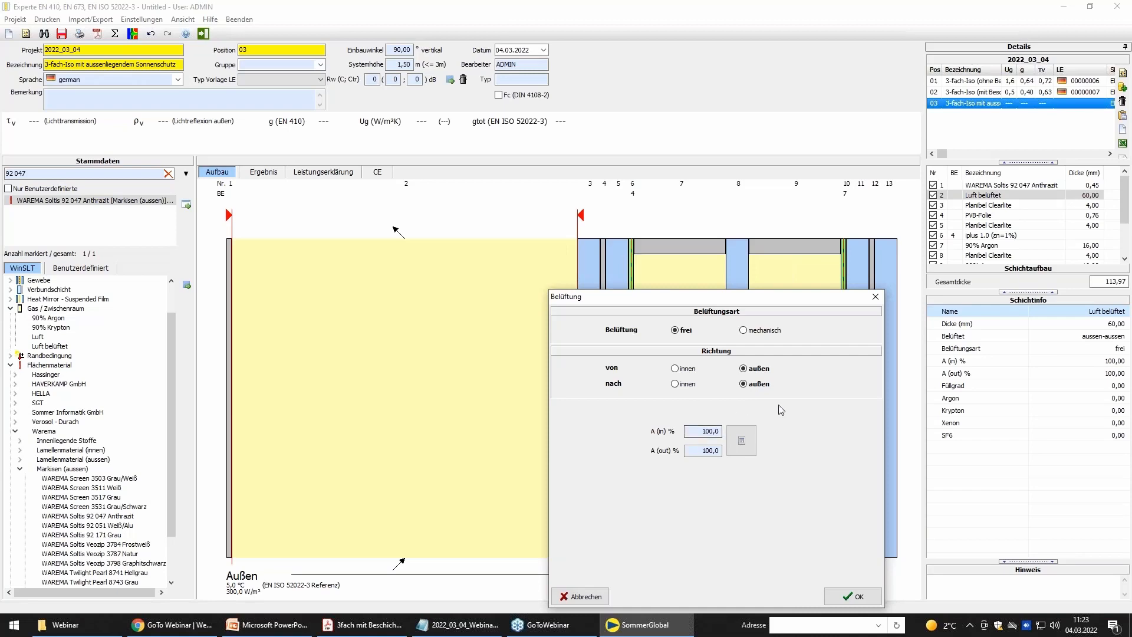
{"action": "left_click", "coordinate": [744, 447]}
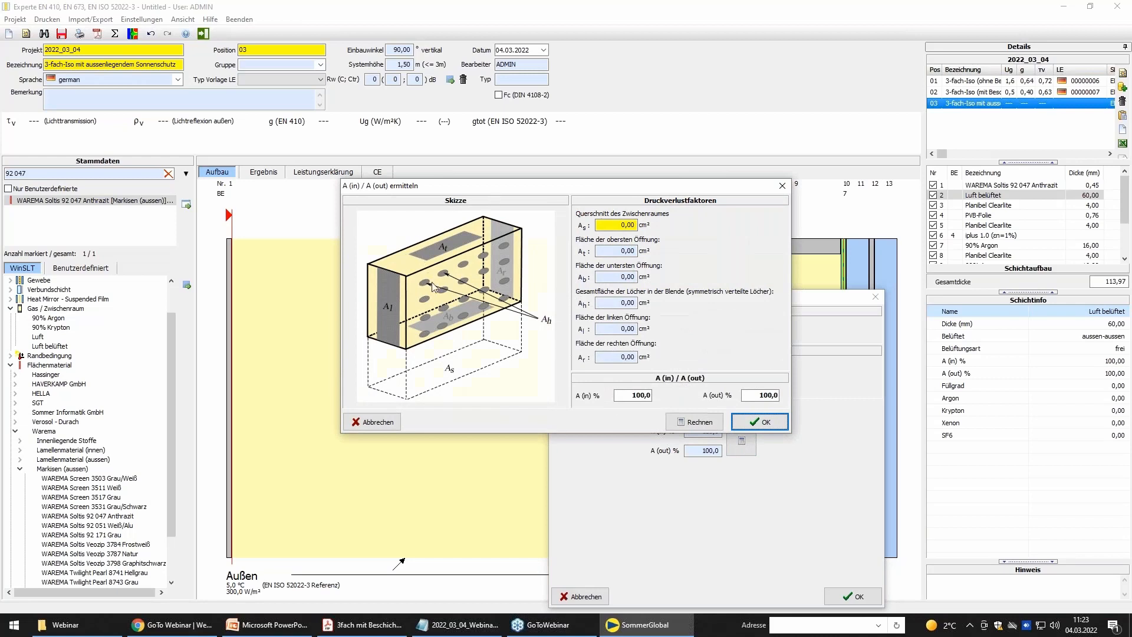
{"action": "left_click", "coordinate": [378, 422]}
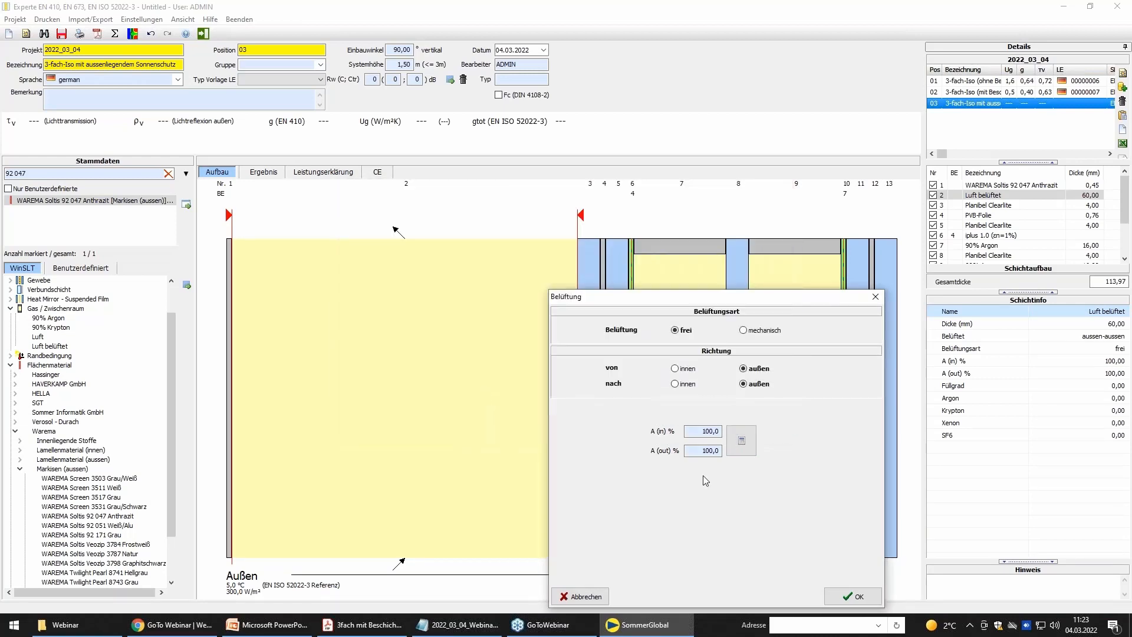
{"action": "left_click", "coordinate": [852, 596]}
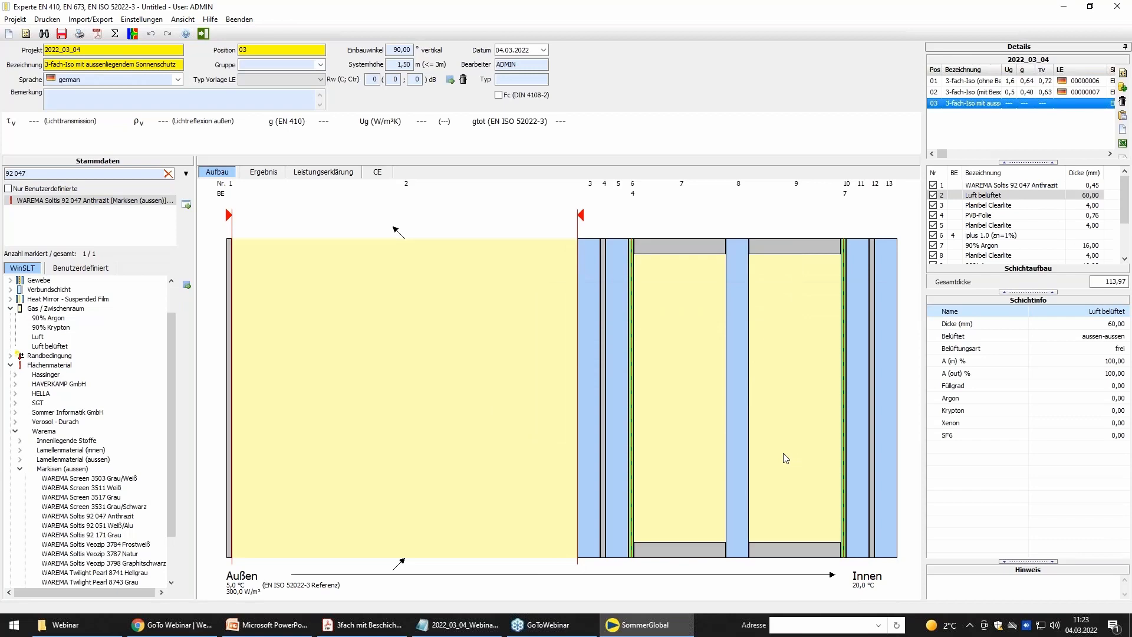
Calculate the glazing with external sun protection and review the transmission and gtot values in its result report.
{"action": "left_click", "coordinate": [115, 34]}
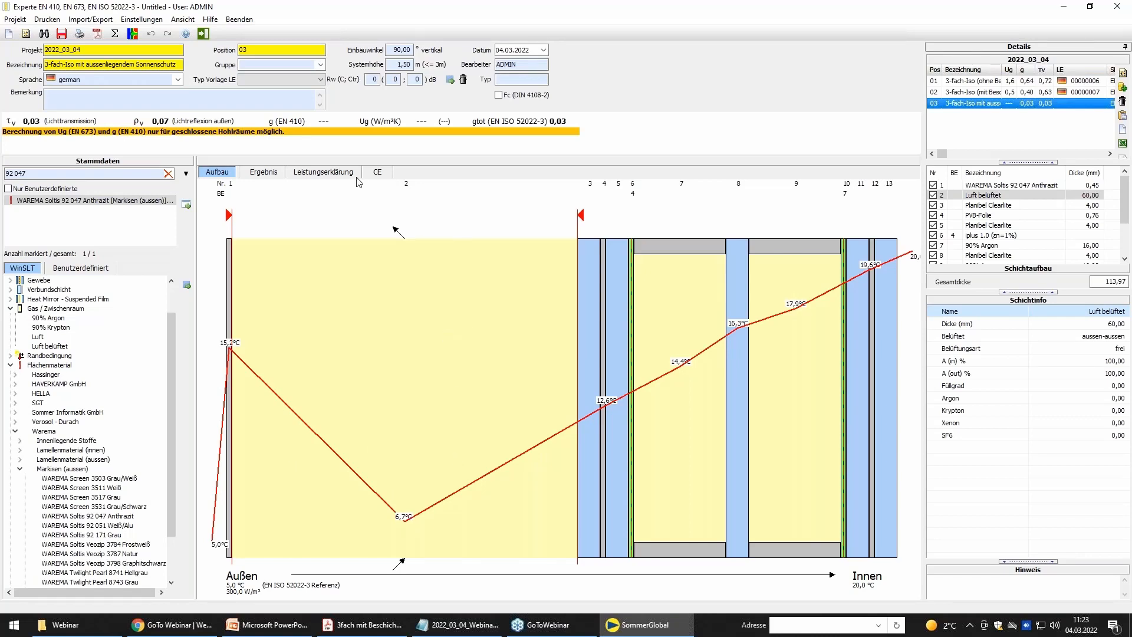
{"action": "left_click", "coordinate": [261, 174]}
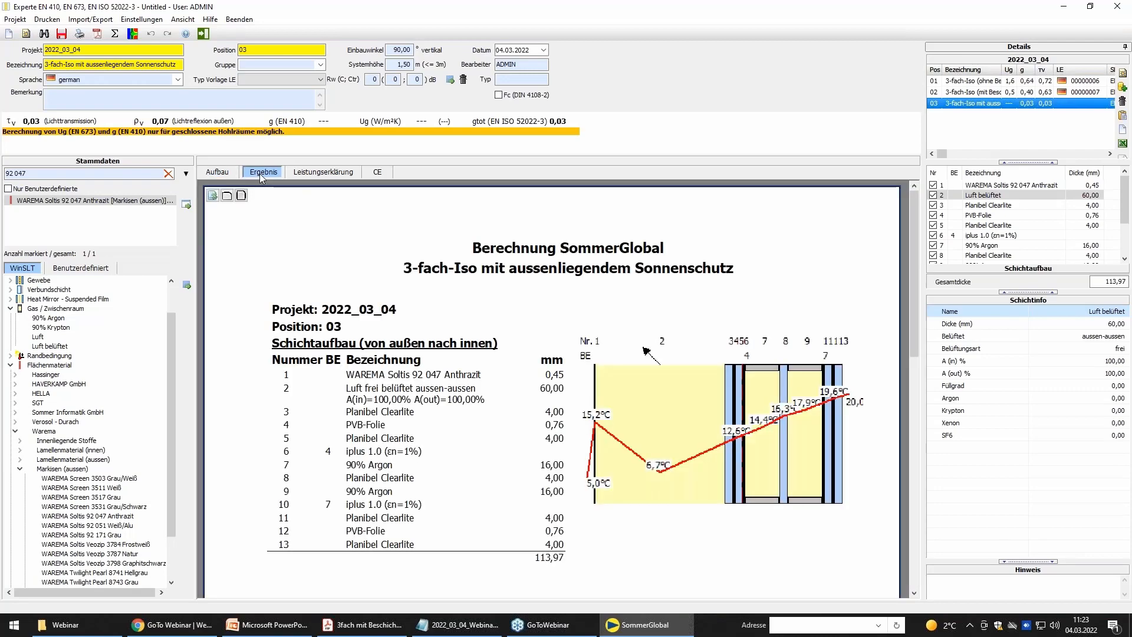
{"action": "scroll", "coordinate": [604, 244], "scroll_direction": "down", "scroll_amount": 5}
{"action": "scroll", "coordinate": [604, 244], "scroll_direction": "down", "scroll_amount": 1}
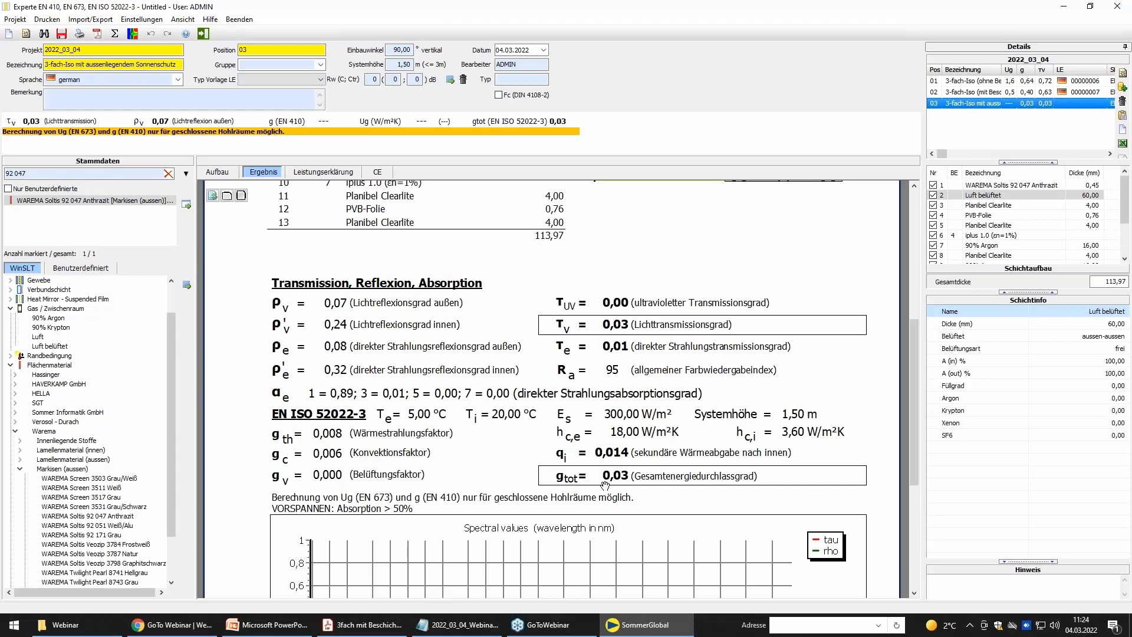
{"action": "left_click", "coordinate": [219, 172]}
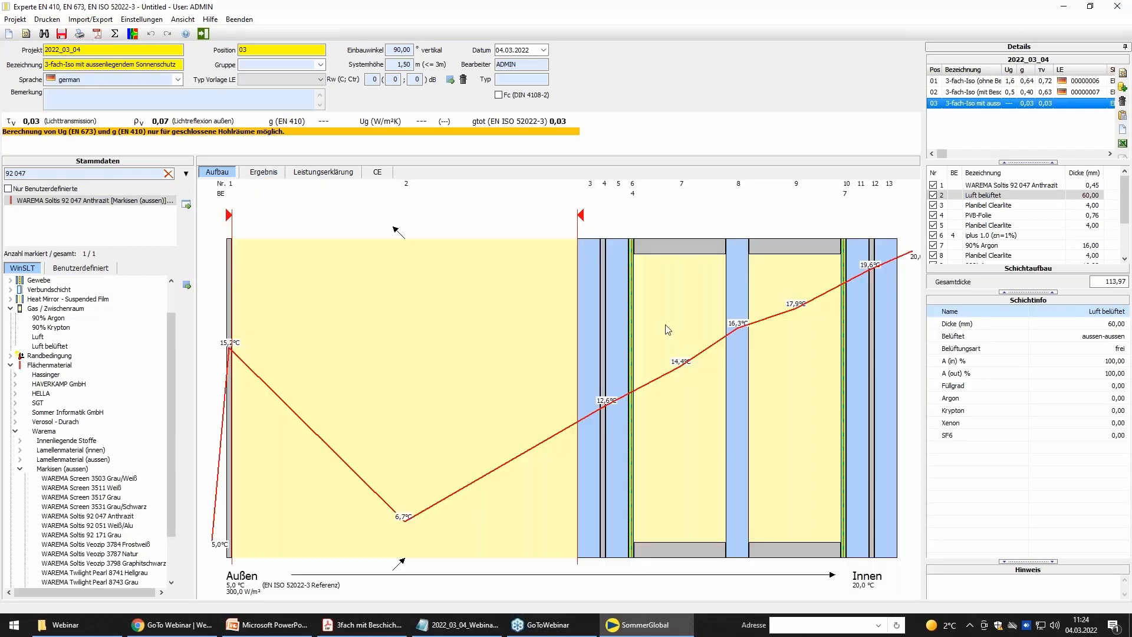
Enable the Fc calculation per DIN 4108-2, check it in the result report and save position 03.
{"action": "left_click", "coordinate": [499, 95]}
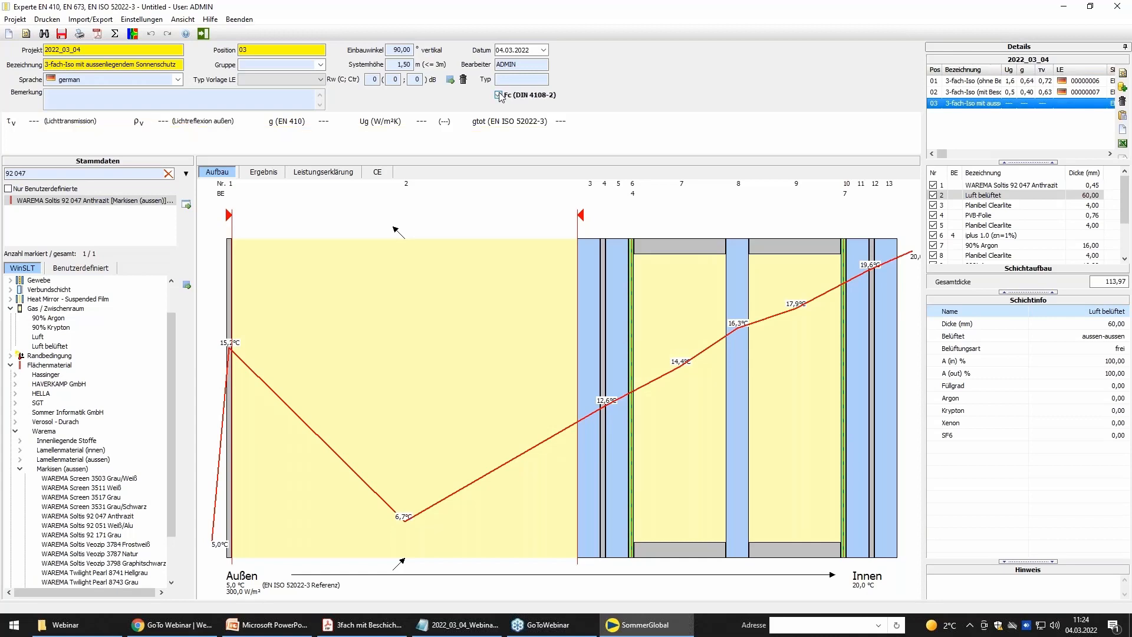
{"action": "left_click", "coordinate": [269, 173]}
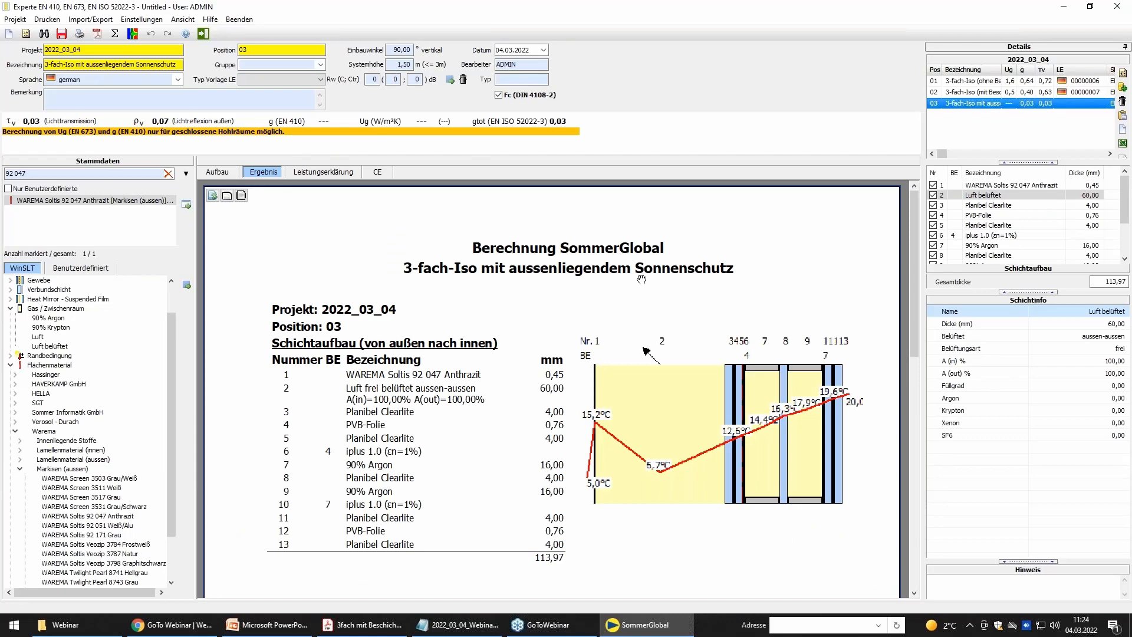
{"action": "left_click_drag", "start_coordinate": [684, 565], "coordinate": [664, 214]}
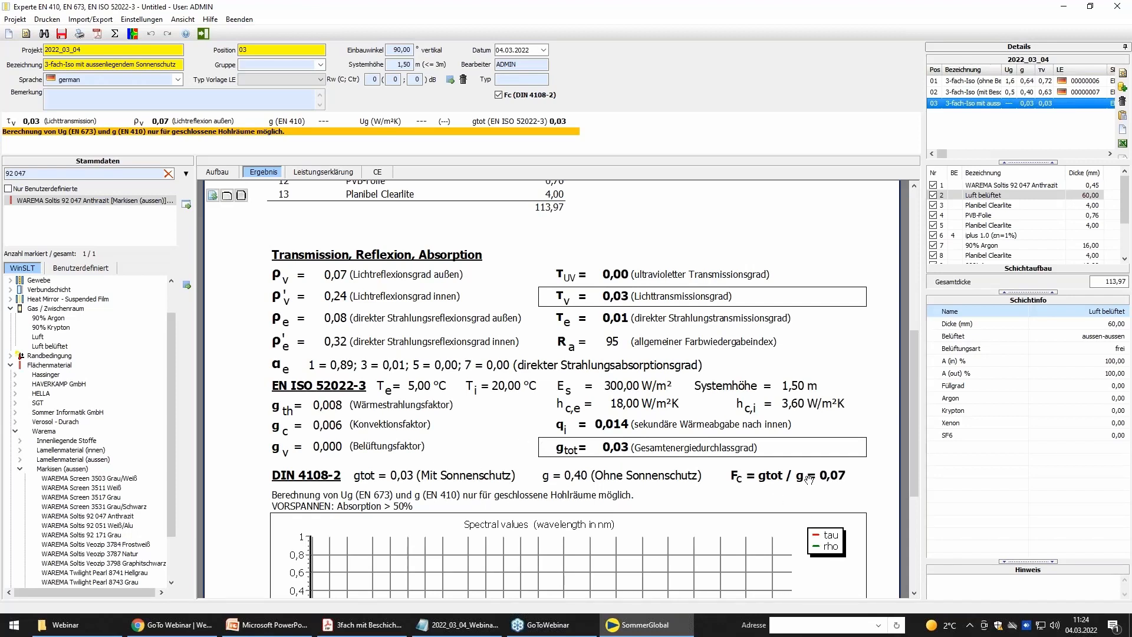
{"action": "left_click", "coordinate": [219, 172]}
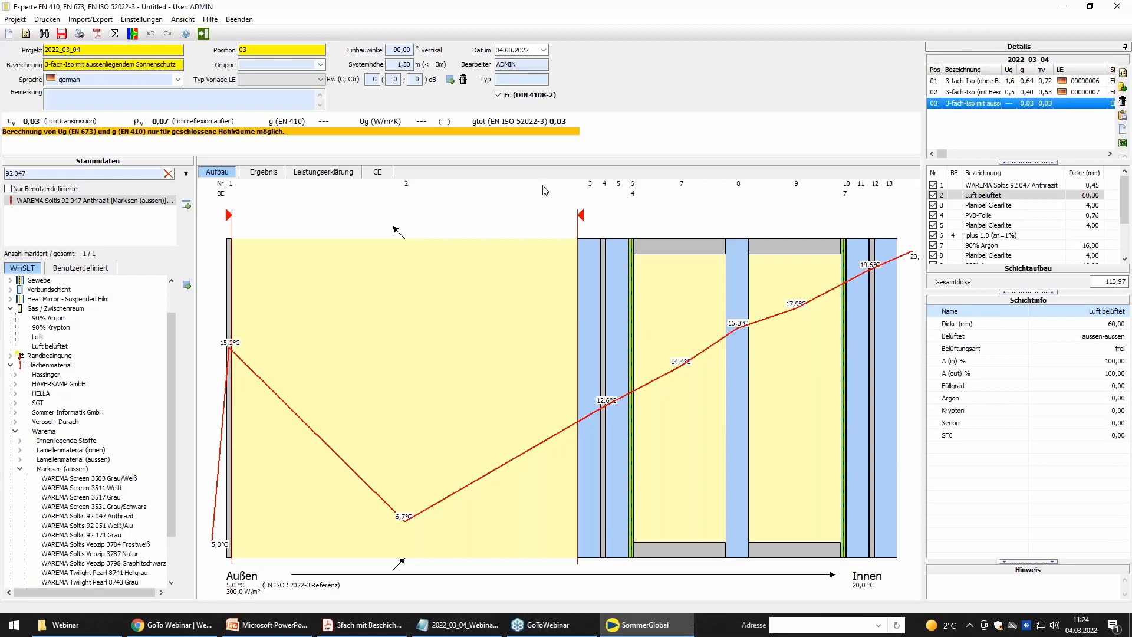
{"action": "left_click", "coordinate": [64, 34]}
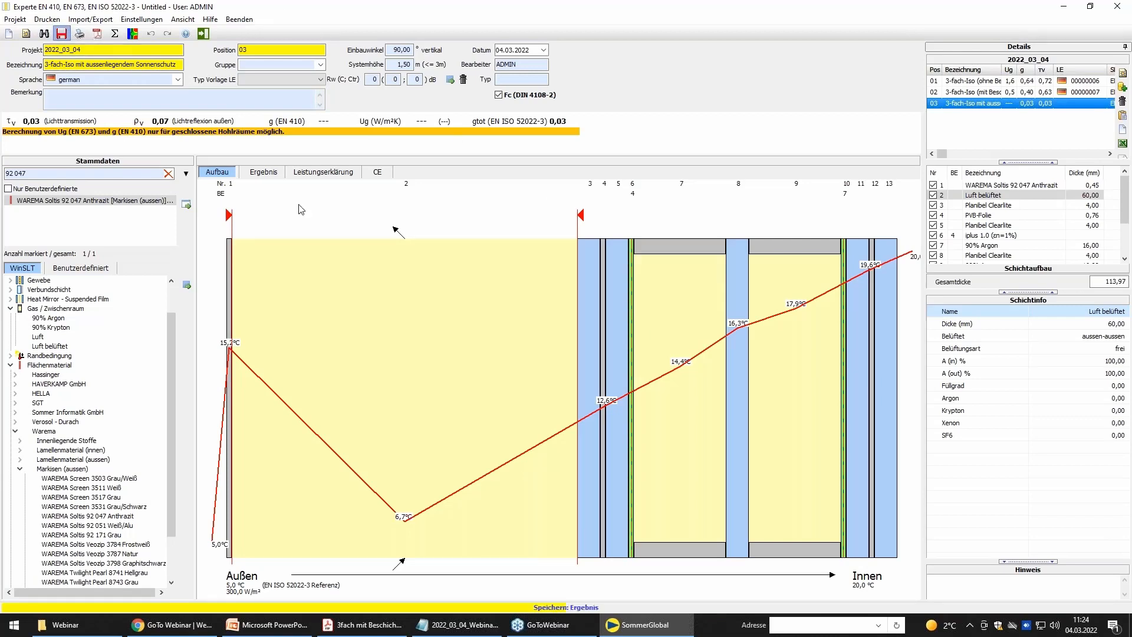
Duplicate the coated glazing of position 02 as position 04 and change its designation to "3-fach-Iso Lamelle innen".
{"action": "left_click", "coordinate": [984, 93]}
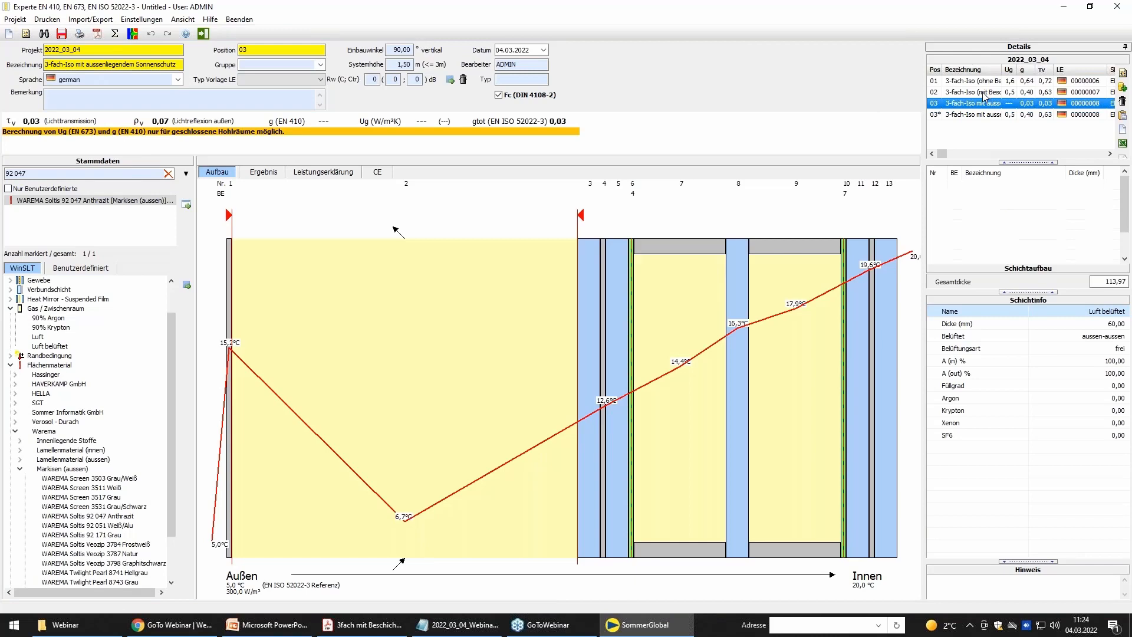
{"action": "left_click", "coordinate": [1123, 88]}
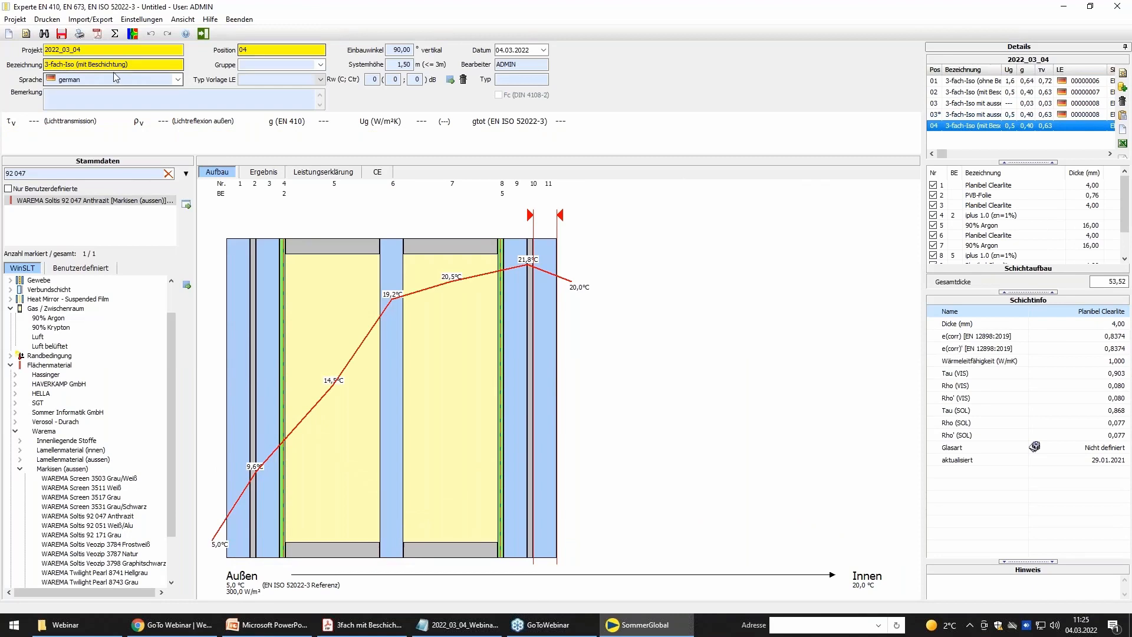
{"action": "left_click", "coordinate": [139, 61]}
{"action": "key", "text": "BackSpace"}
{"action": "key", "text": "BackSpace"}
{"action": "key", "text": "BackSpace"}
{"action": "key", "text": "BackSpace"}
{"action": "key", "text": "BackSpace"}
{"action": "key", "text": "BackSpace"}
{"action": "key", "text": "BackSpace"}
{"action": "key", "text": "BackSpace"}
{"action": "key", "text": "BackSpace"}
{"action": "key", "text": "BackSpace"}
{"action": "key", "text": "BackSpace"}
{"action": "key", "text": "BackSpace"}
{"action": "key", "text": "BackSpace"}
{"action": "key", "text": "BackSpace"}
{"action": "key", "text": "BackSpace"}
{"action": "key", "text": "BackSpace"}
{"action": "key", "text": "BackSpace"}
{"action": "type", "text": "Lamelle innen"}
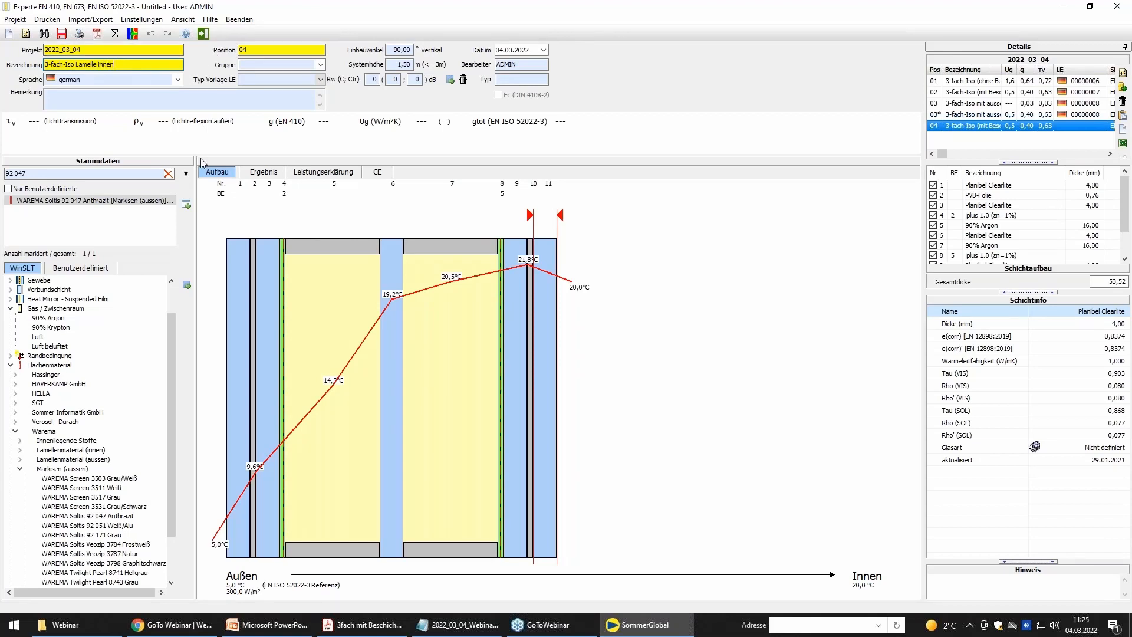
Start a new slat calculation in the user-defined Lamelle folder and choose HELLA:Band_RAL5014_Taubenblau_(i/a) as its surface material.
{"action": "left_click", "coordinate": [76, 173]}
{"action": "left_click", "coordinate": [65, 268]}
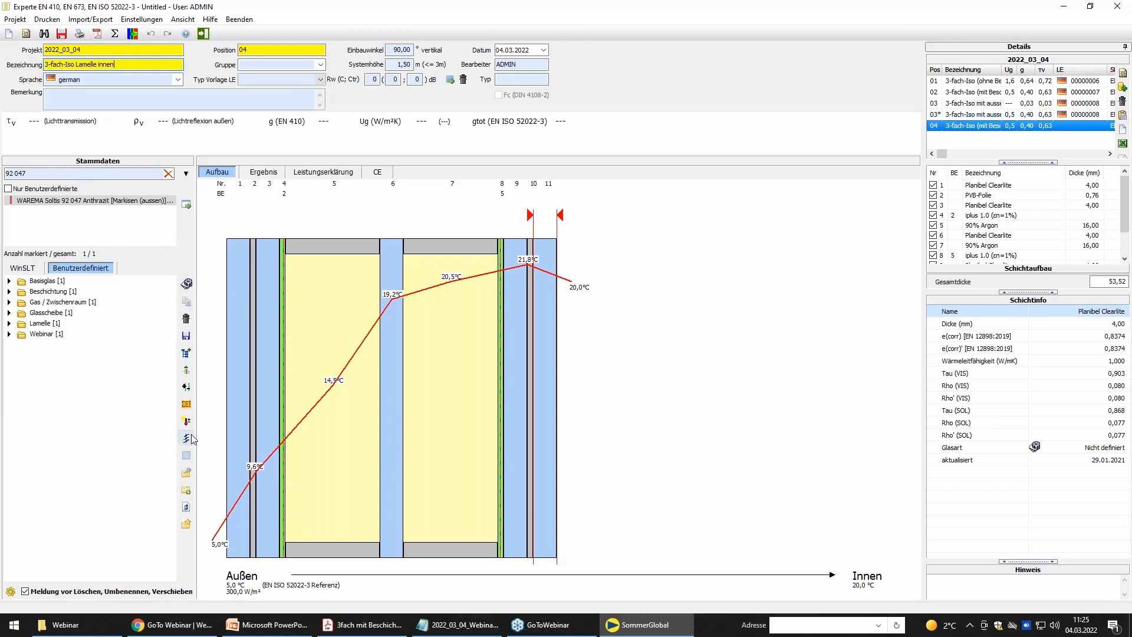
{"action": "left_click", "coordinate": [45, 324]}
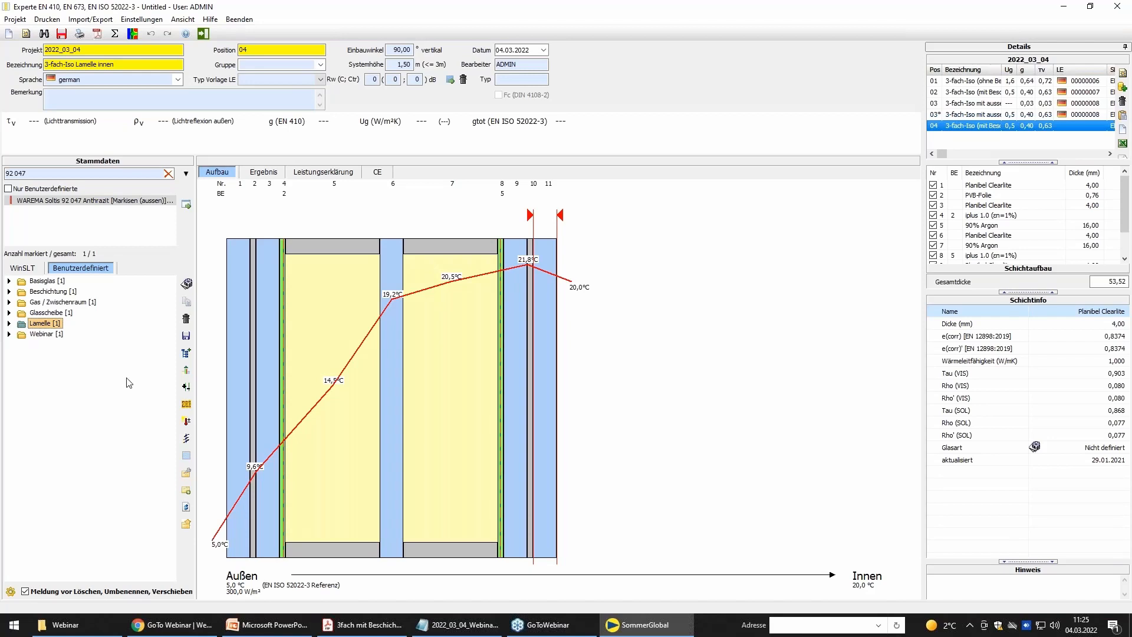
{"action": "left_click", "coordinate": [185, 439]}
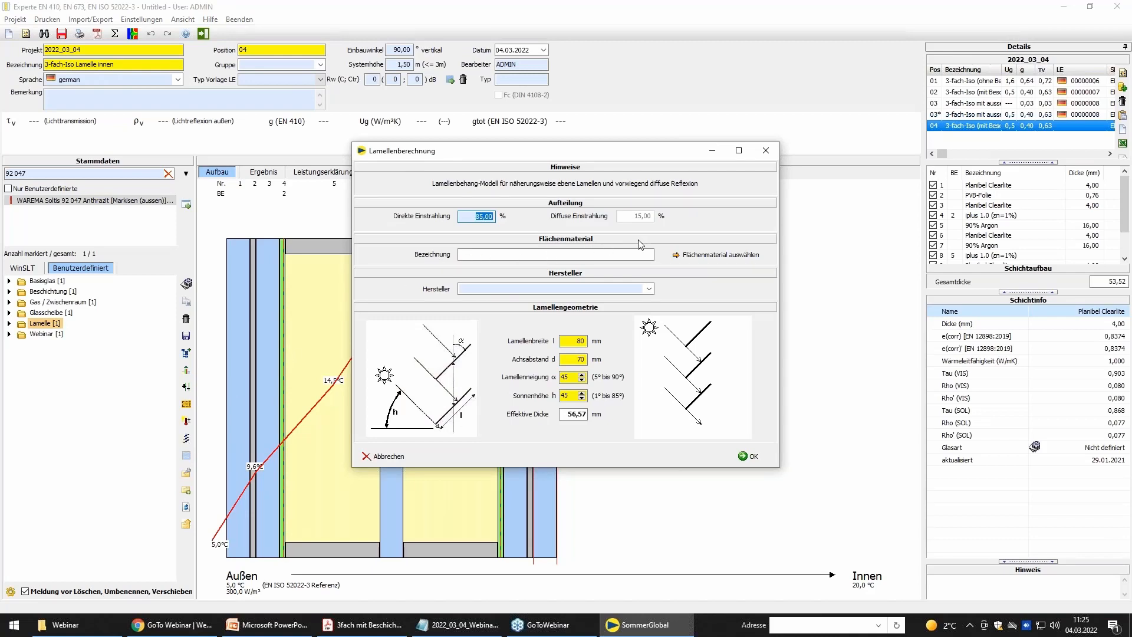
{"action": "left_click", "coordinate": [699, 255]}
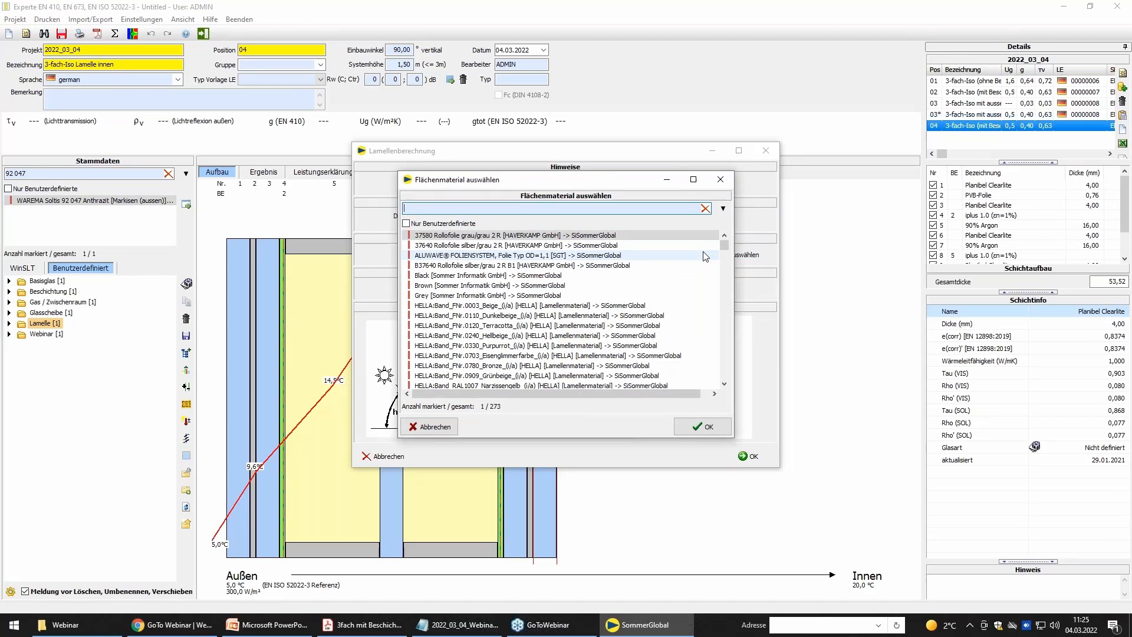
{"action": "type", "text": "RAL"}
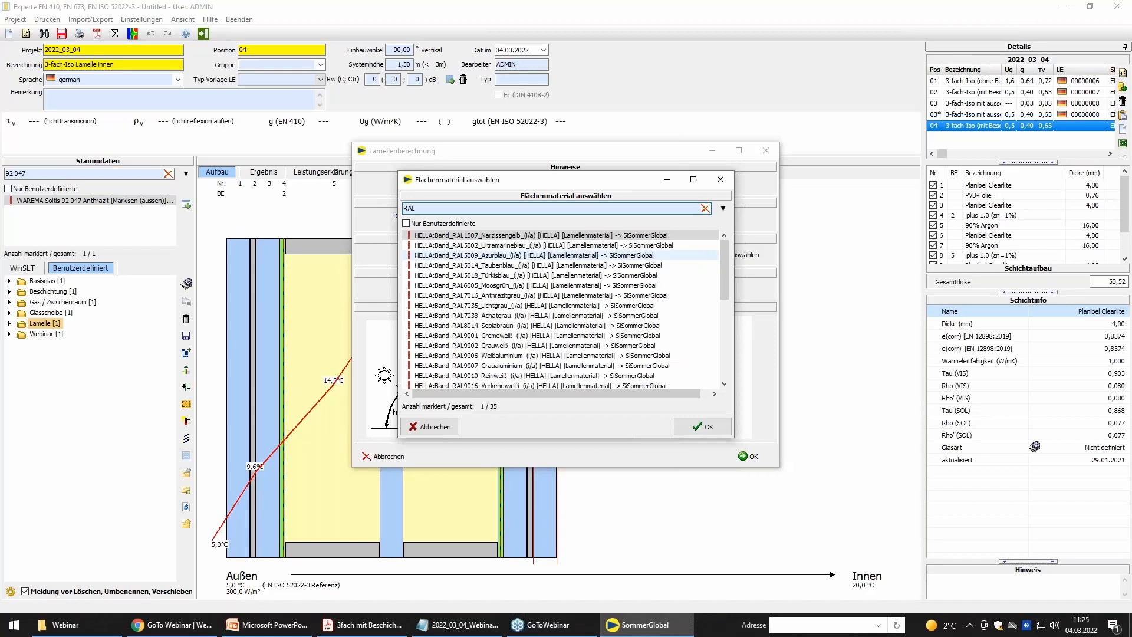
{"action": "type", "text": "5014"}
{"action": "double_click", "coordinate": [655, 235]}
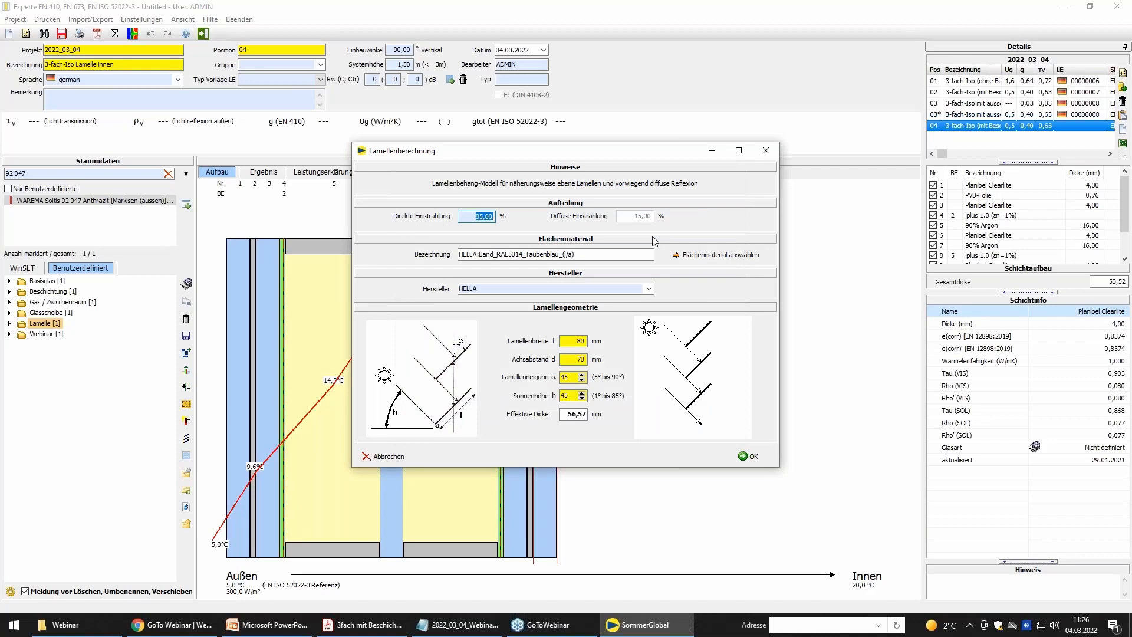
Set the slat inclination to 43° and save the calculated slat to the user-defined data.
{"action": "double_click", "coordinate": [580, 341]}
{"action": "left_click", "coordinate": [582, 375]}
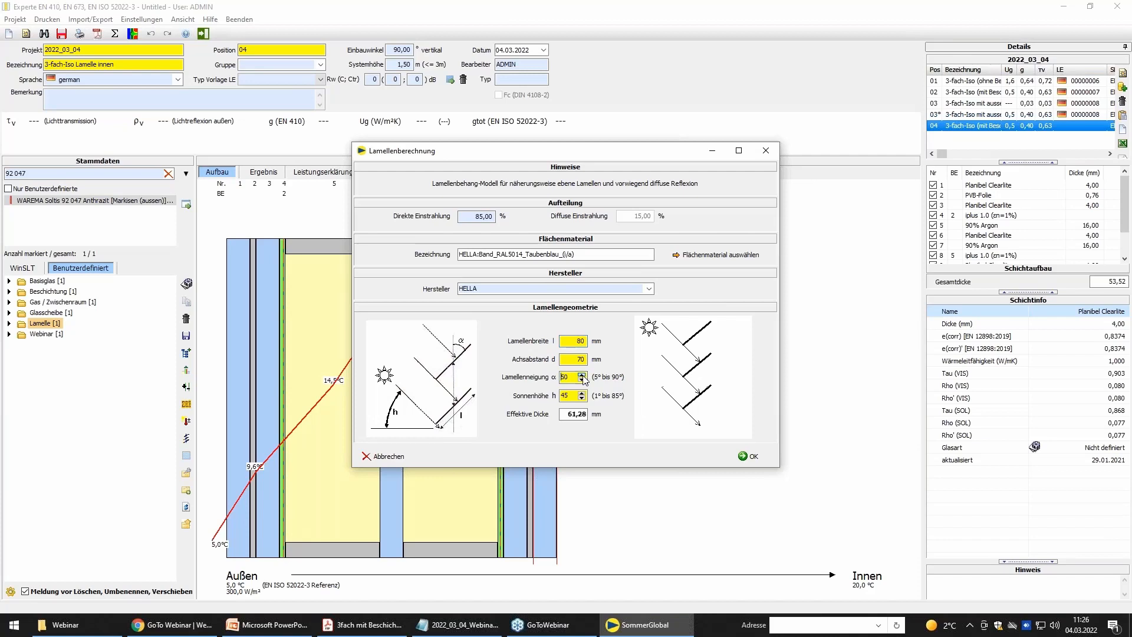
{"action": "left_click", "coordinate": [582, 380]}
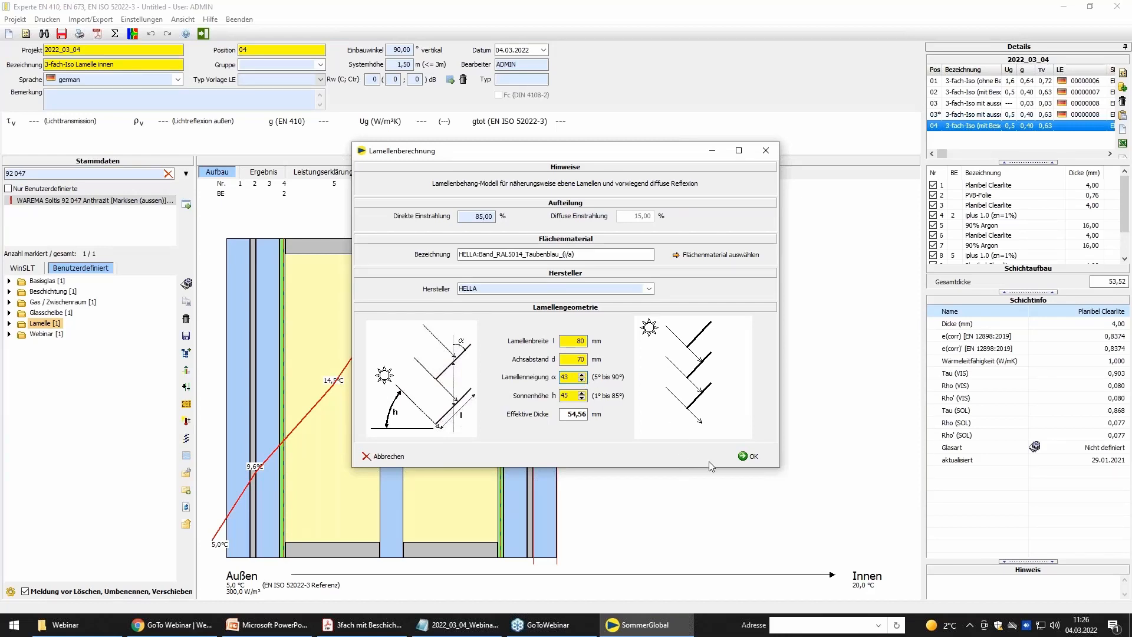
{"action": "left_click", "coordinate": [731, 457]}
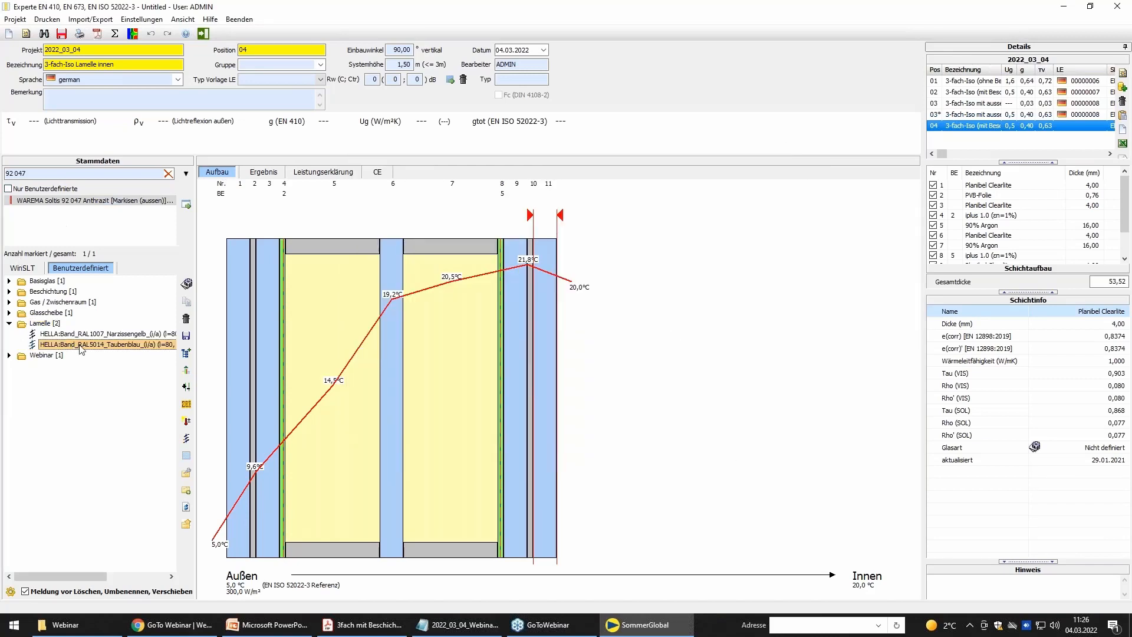
Add the RAL5014 slat on the room side, set the ventilated air gap to 10 mm and keep its free ventilation from inside to inside.
{"action": "mouse_move", "coordinate": [83, 346]}
{"action": "left_mouse_down"}
{"action": "mouse_move", "coordinate": [435, 411]}
{"action": "mouse_move", "coordinate": [616, 428]}
{"action": "left_mouse_up"}
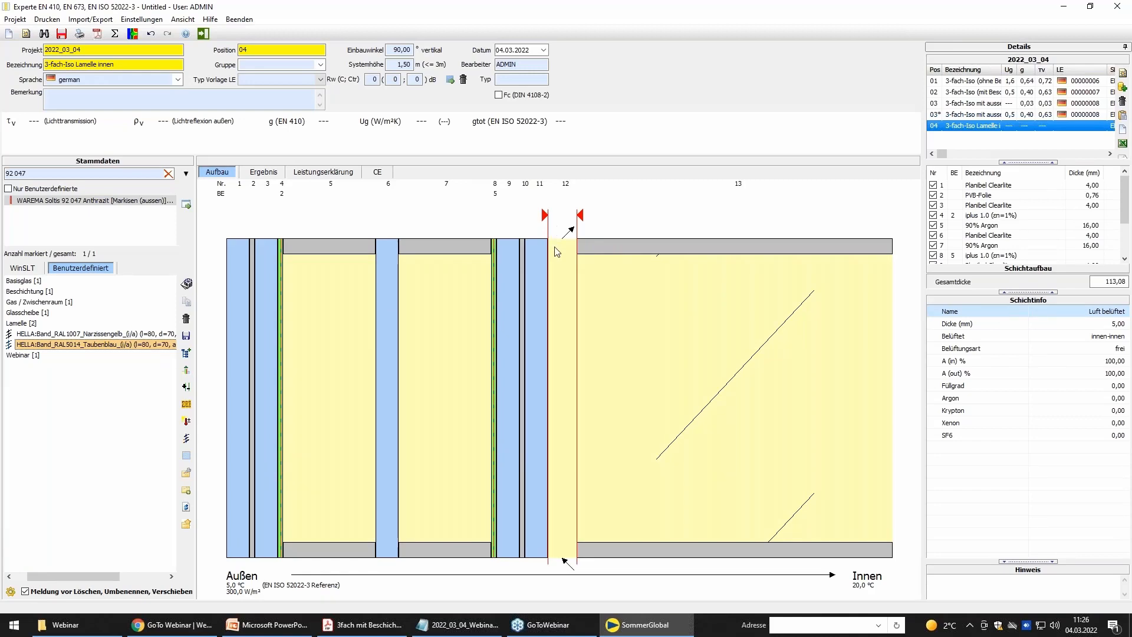
{"action": "left_click", "coordinate": [561, 270]}
{"action": "type", "text": "10"}
{"action": "key", "text": "Return"}
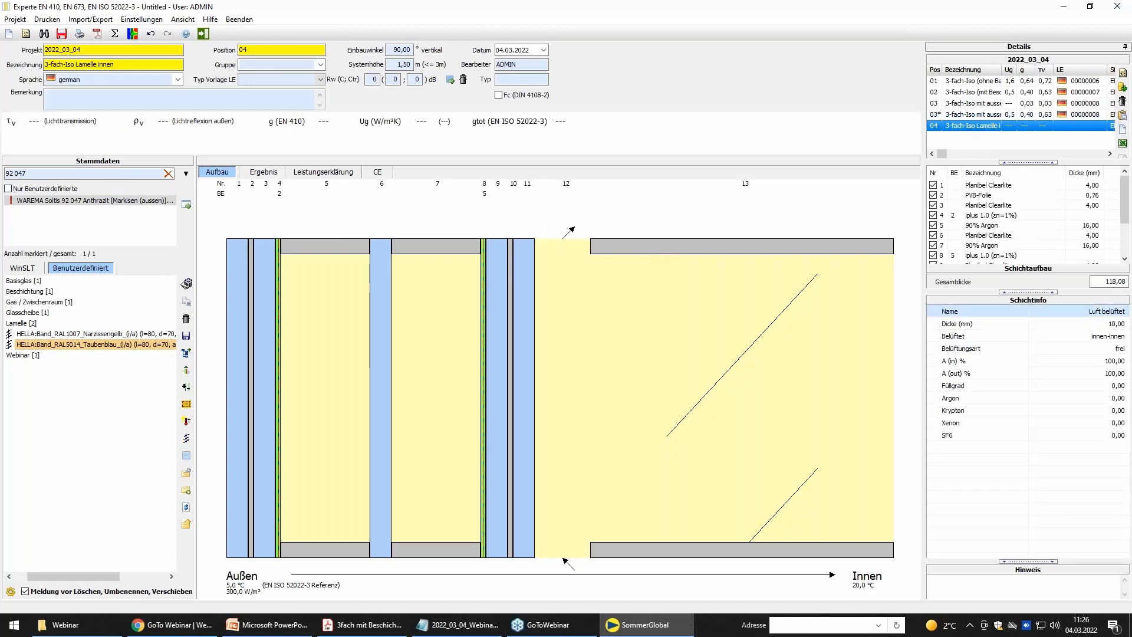
{"action": "right_click", "coordinate": [578, 276]}
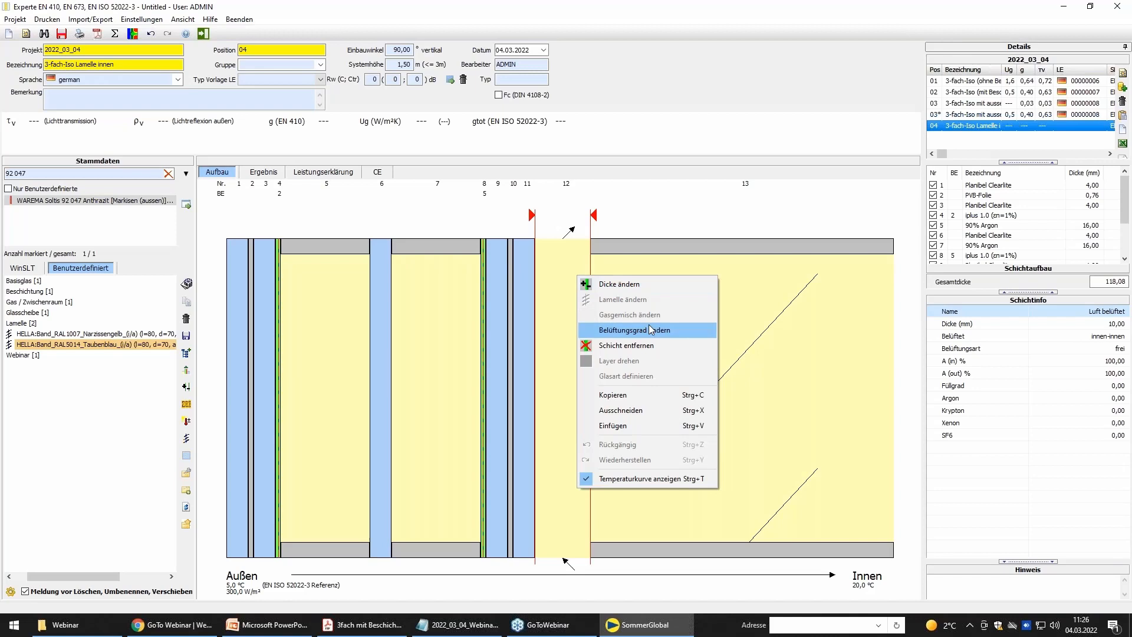
{"action": "left_click", "coordinate": [643, 329]}
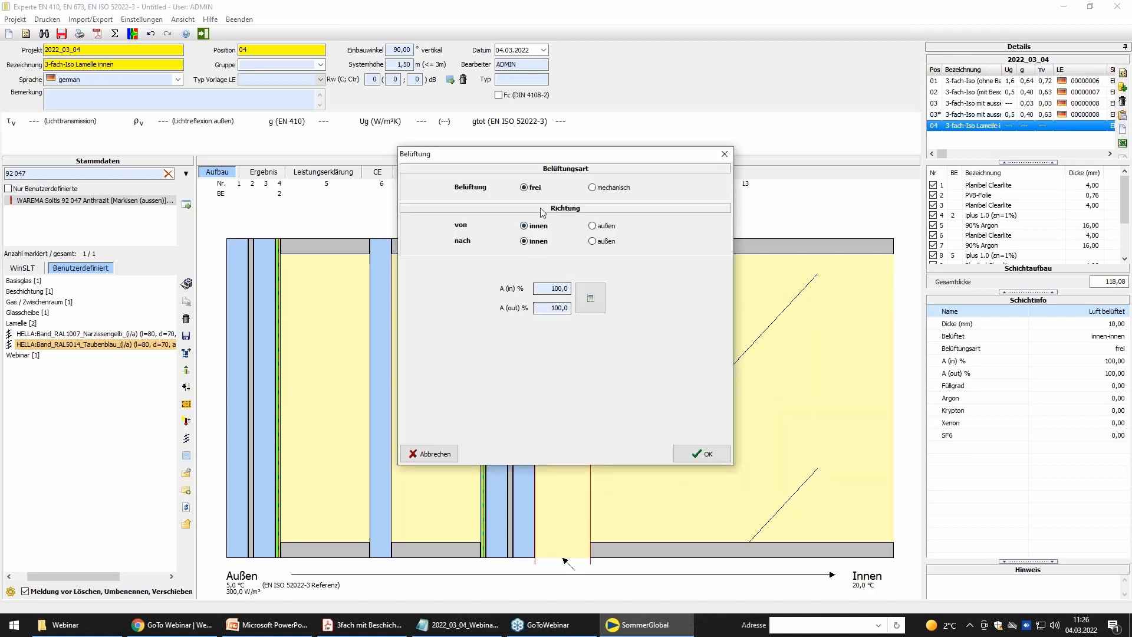
{"action": "left_click", "coordinate": [701, 453]}
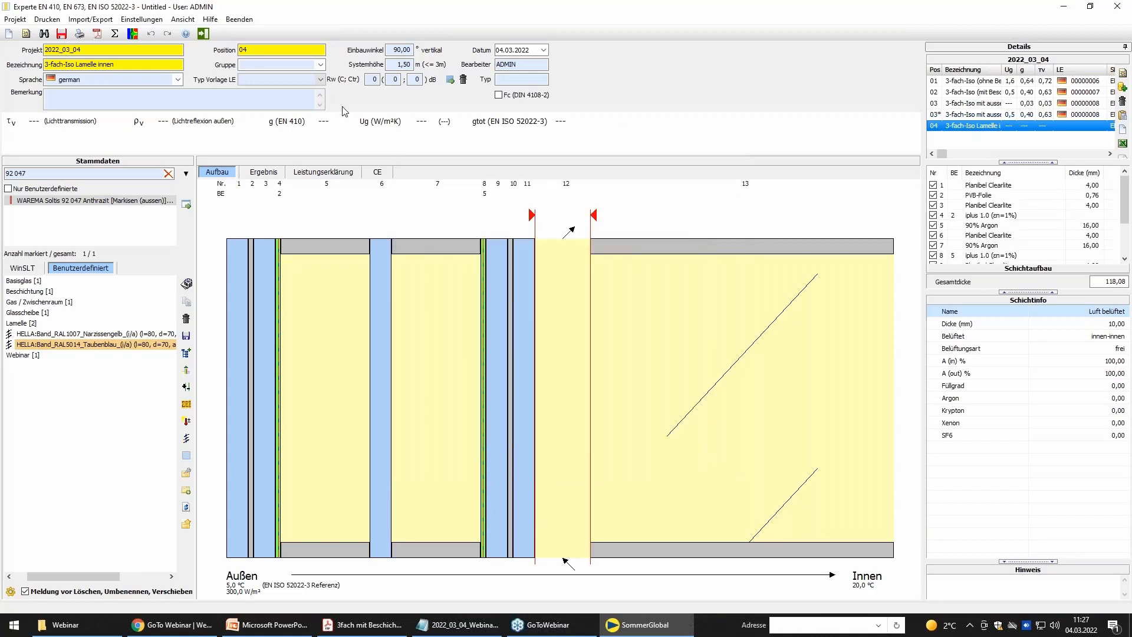
Calculate the glazing with internal slats at 43° and review the layer structure and transmission values in its result report.
{"action": "left_click", "coordinate": [116, 34]}
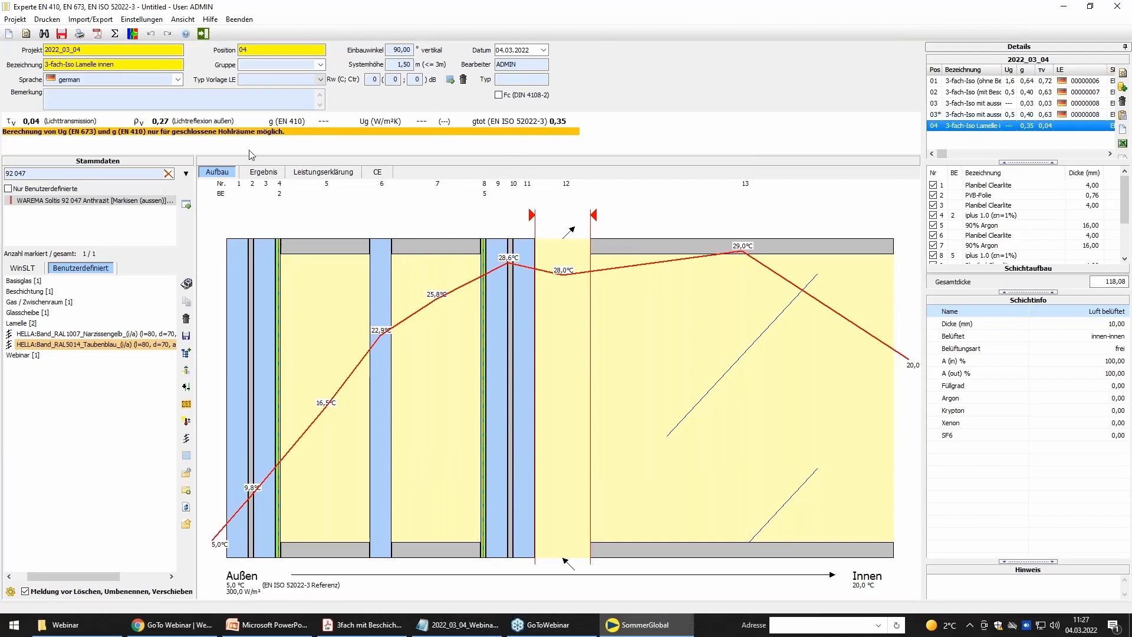
{"action": "left_click", "coordinate": [259, 172]}
{"action": "left_click_drag", "start_coordinate": [688, 553], "coordinate": [662, 418]}
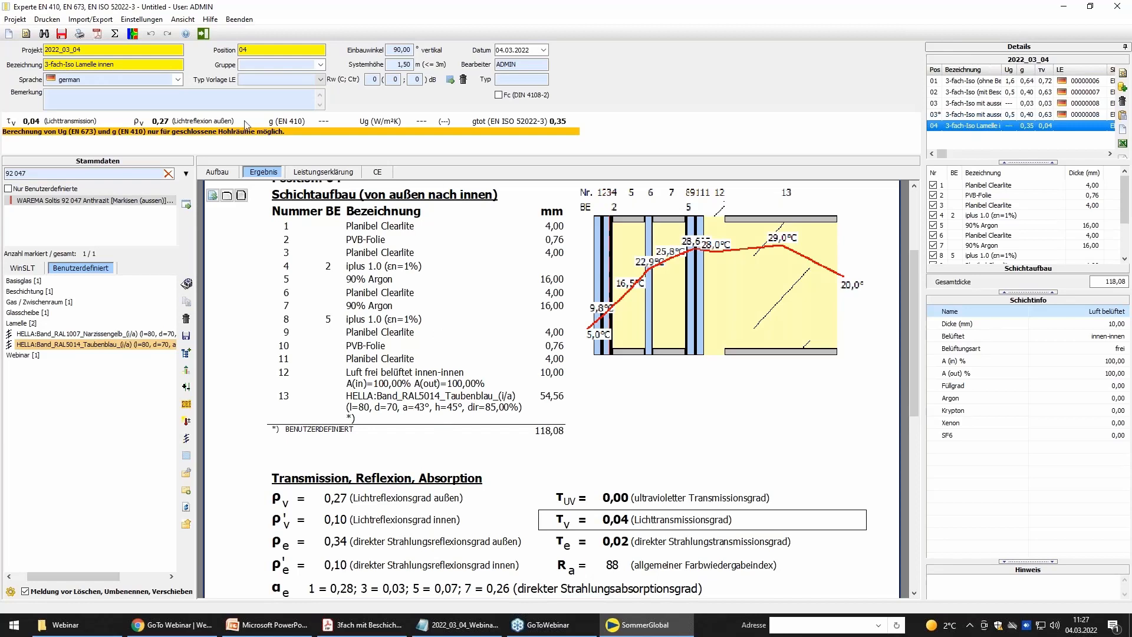
{"action": "left_click", "coordinate": [207, 172]}
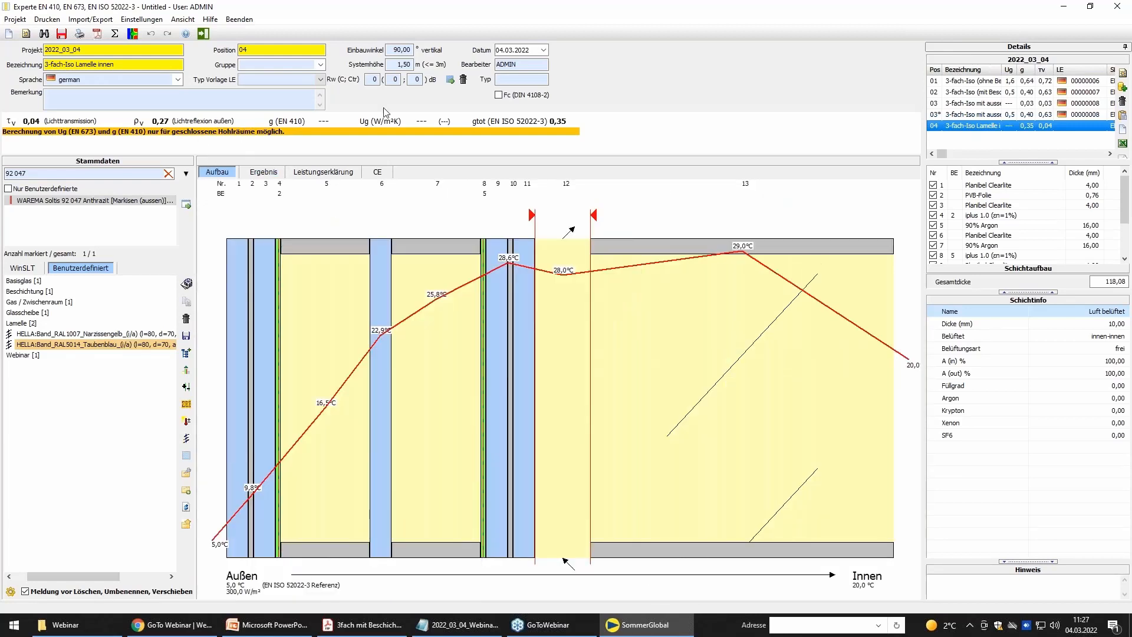
Change the inclination of the slat layer in the glazing structure to 5°.
{"action": "left_click", "coordinate": [759, 405]}
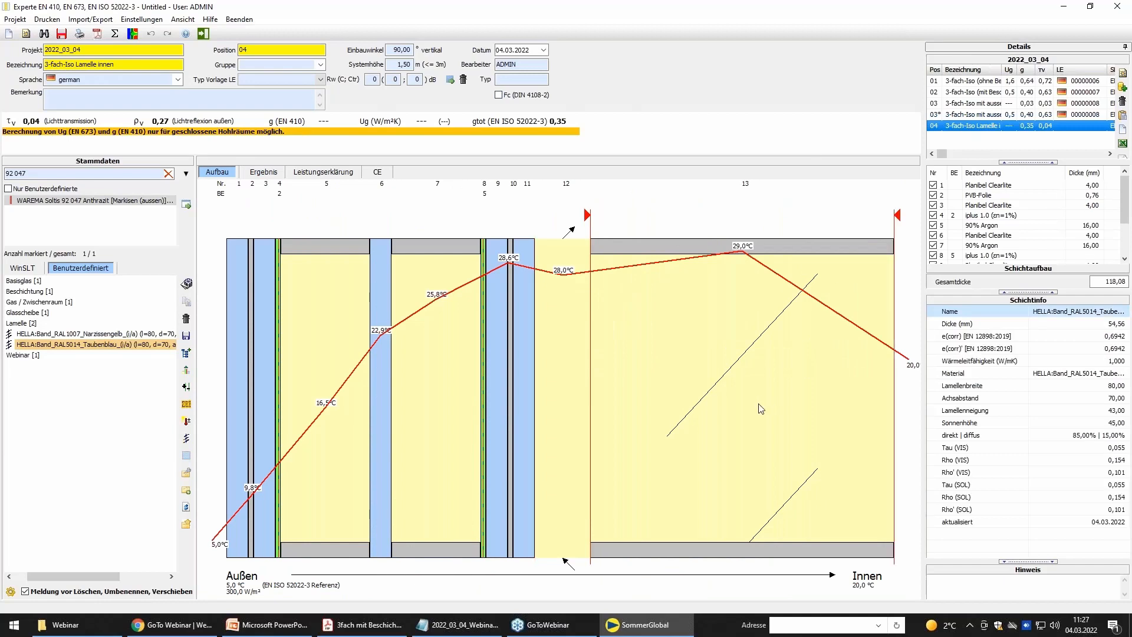
{"action": "right_click", "coordinate": [761, 409]}
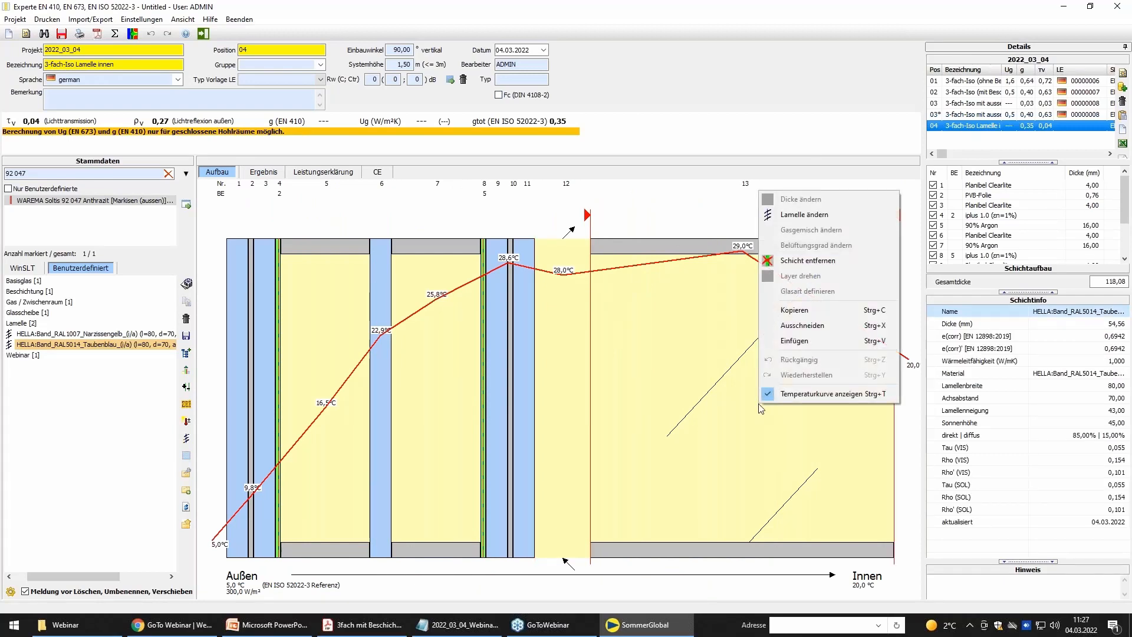
{"action": "left_click", "coordinate": [812, 214]}
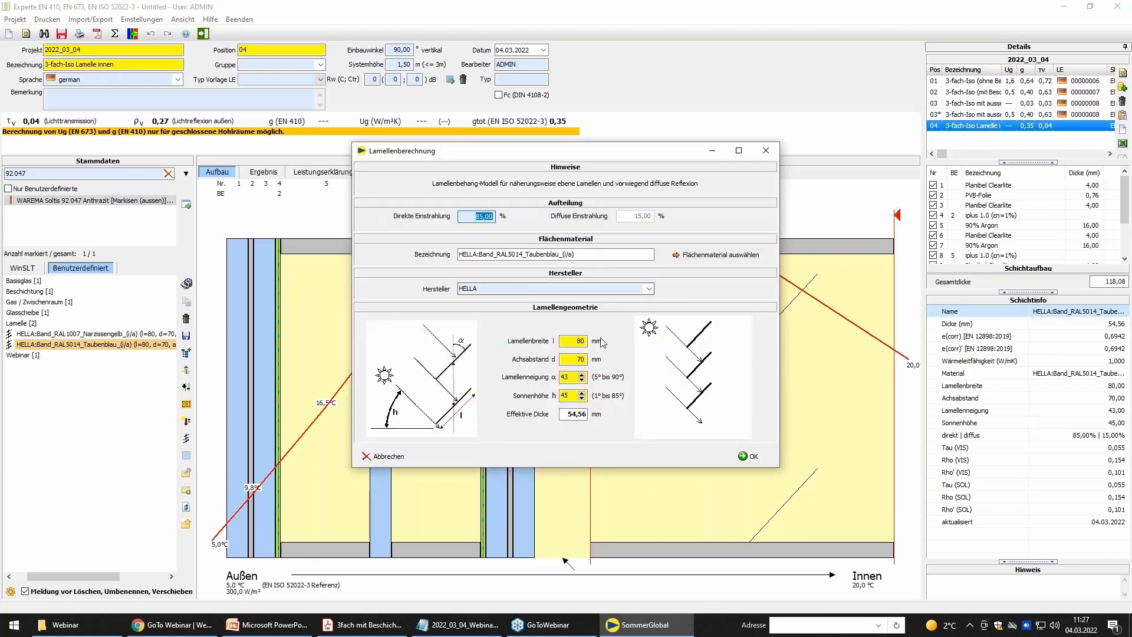
{"action": "left_click", "coordinate": [574, 378]}
{"action": "left_click_drag", "start_coordinate": [574, 378], "coordinate": [557, 378]}
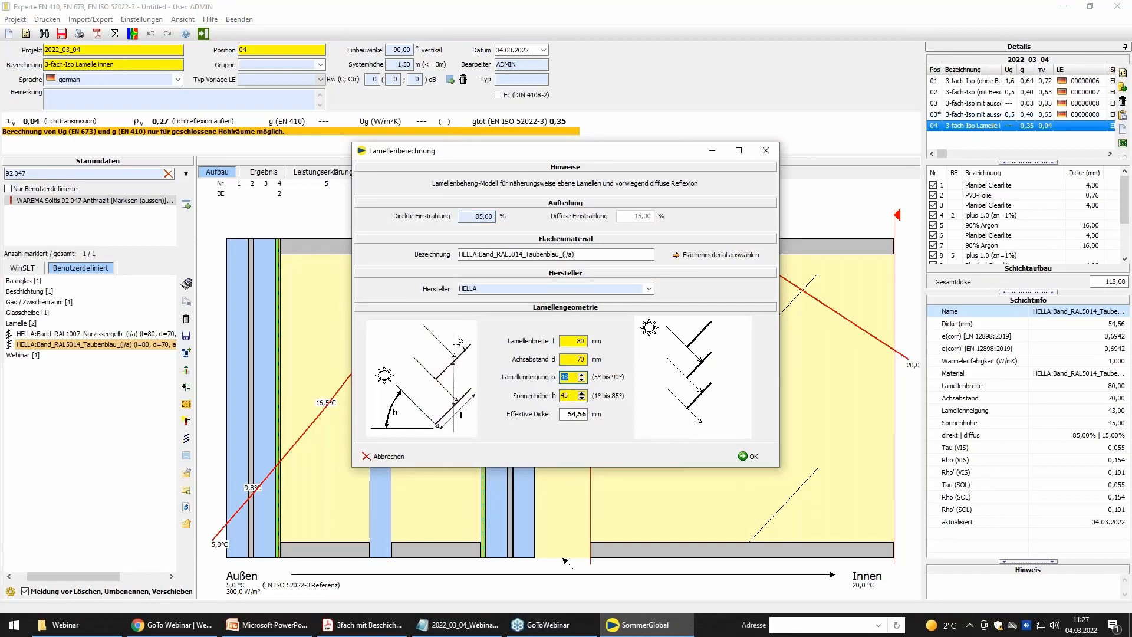
{"action": "type", "text": "5"}
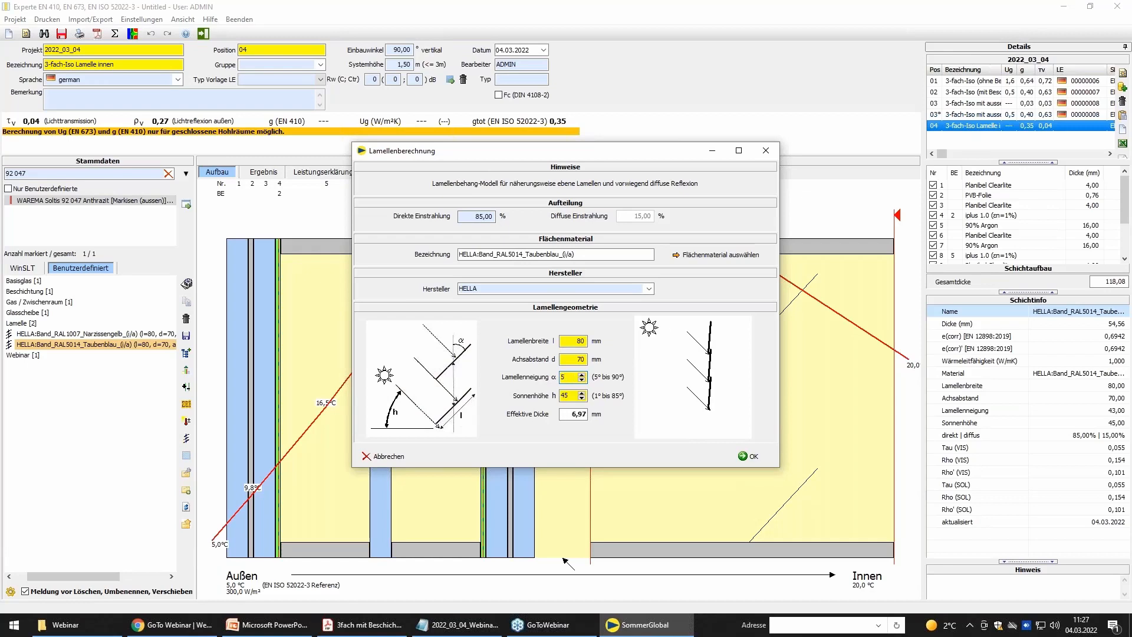
{"action": "left_click", "coordinate": [748, 456]}
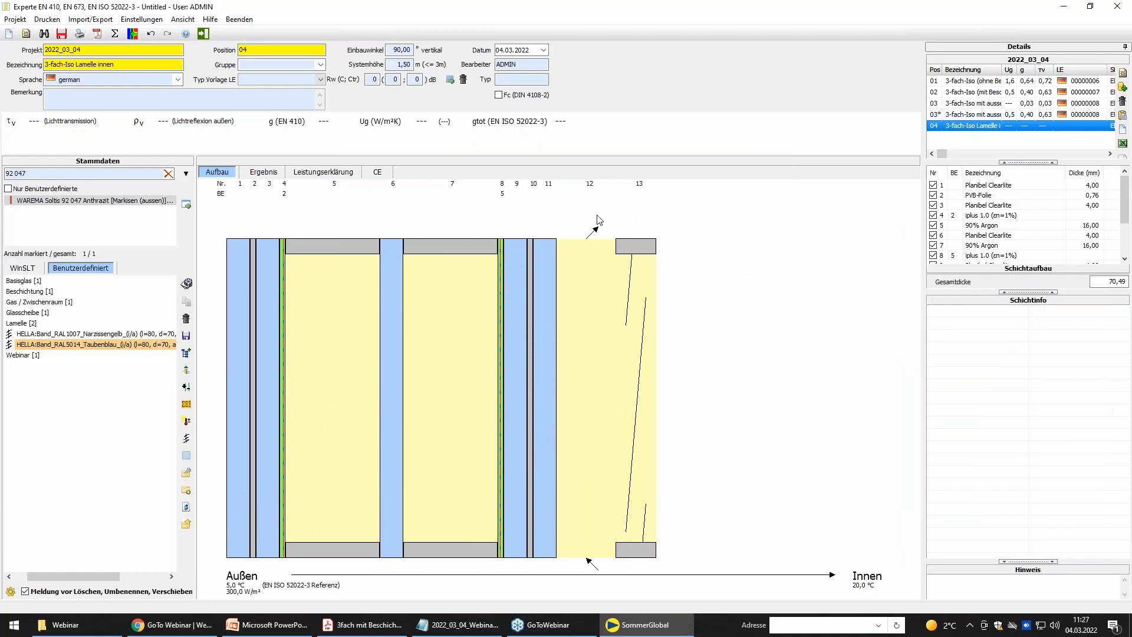
Recalculate the glazing with the nearly closed slats, save position 04 and check its result report.
{"action": "left_click", "coordinate": [116, 33]}
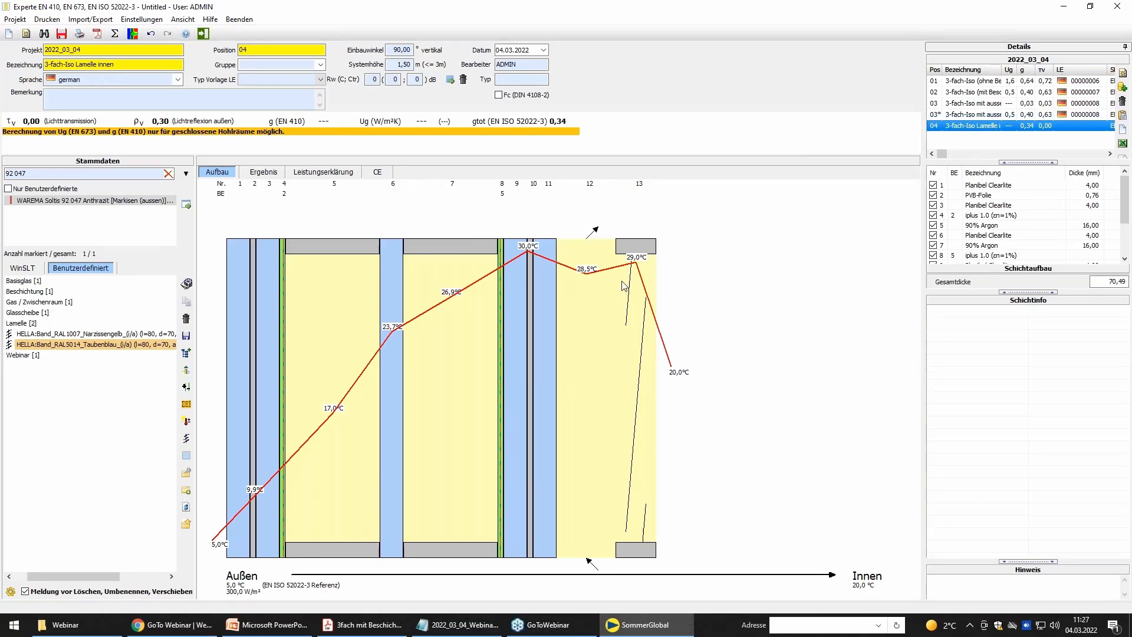
{"action": "left_click", "coordinate": [61, 37]}
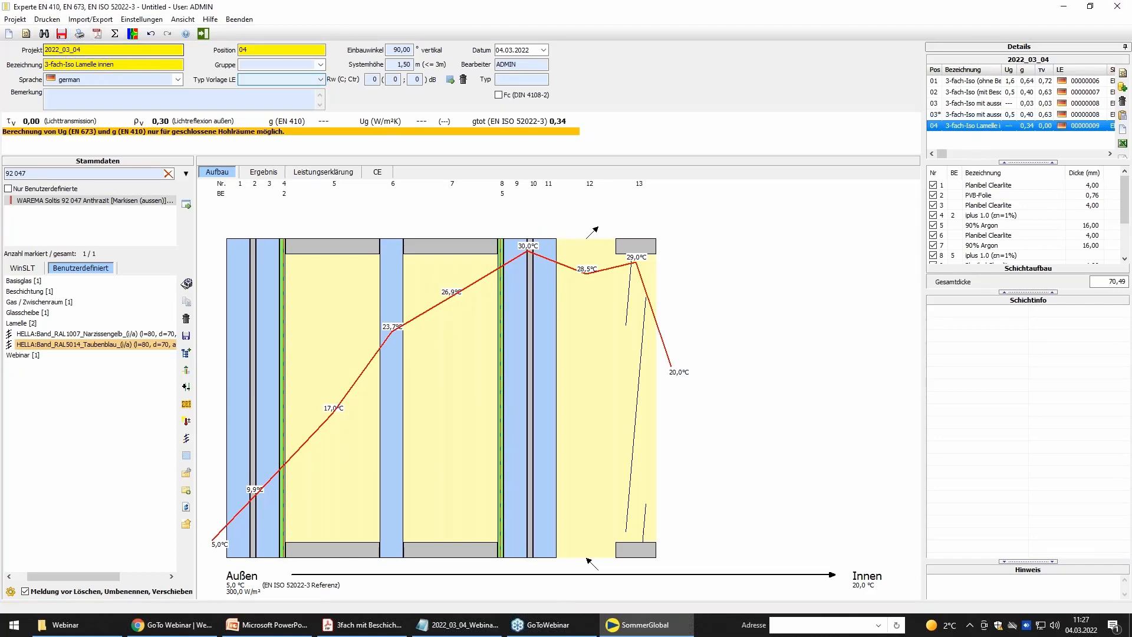
{"action": "left_click", "coordinate": [269, 171]}
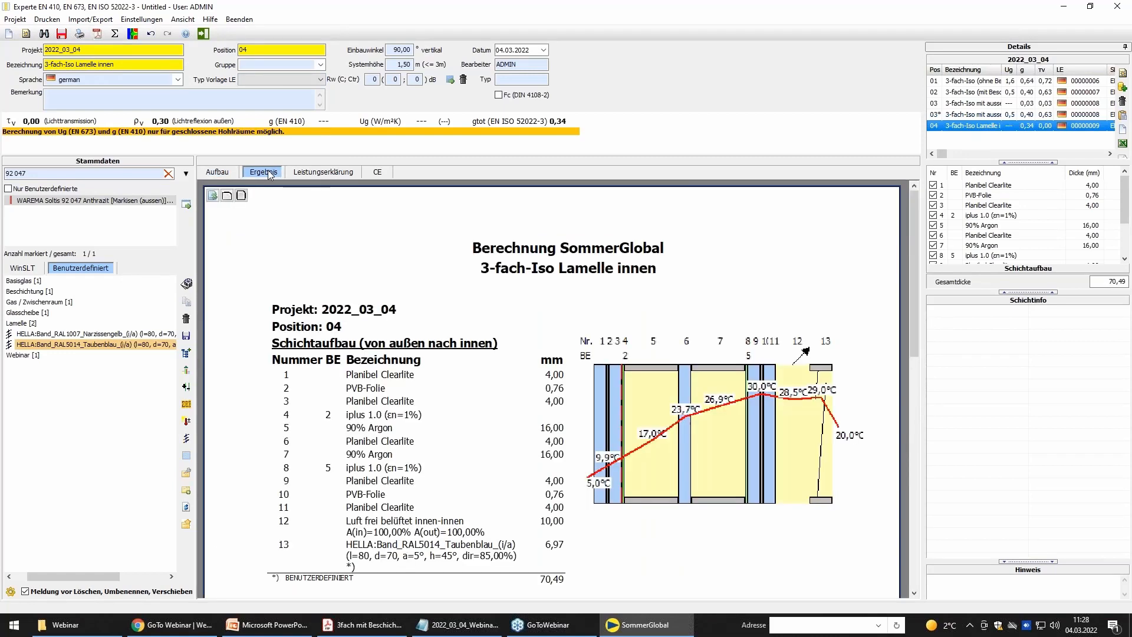
{"action": "scroll", "coordinate": [505, 427], "scroll_direction": "down", "scroll_amount": 3}
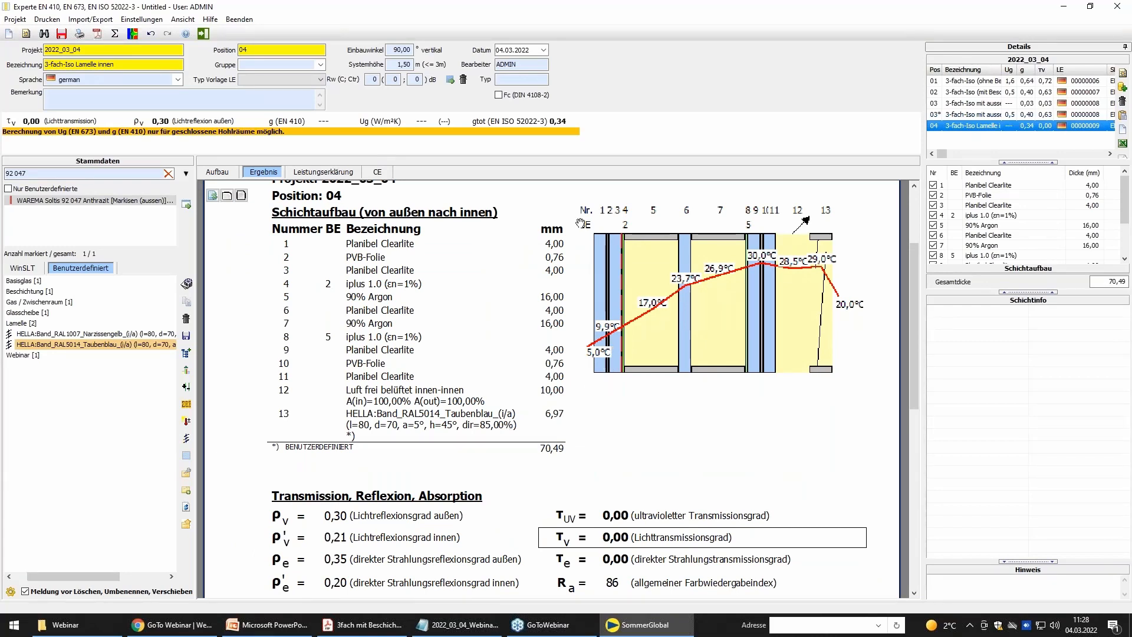
Export all pages of position 04's result report as 3-fach-Iso Lamelle innen_SLT.pdf, with the file opened after export.
{"action": "left_click", "coordinate": [101, 34]}
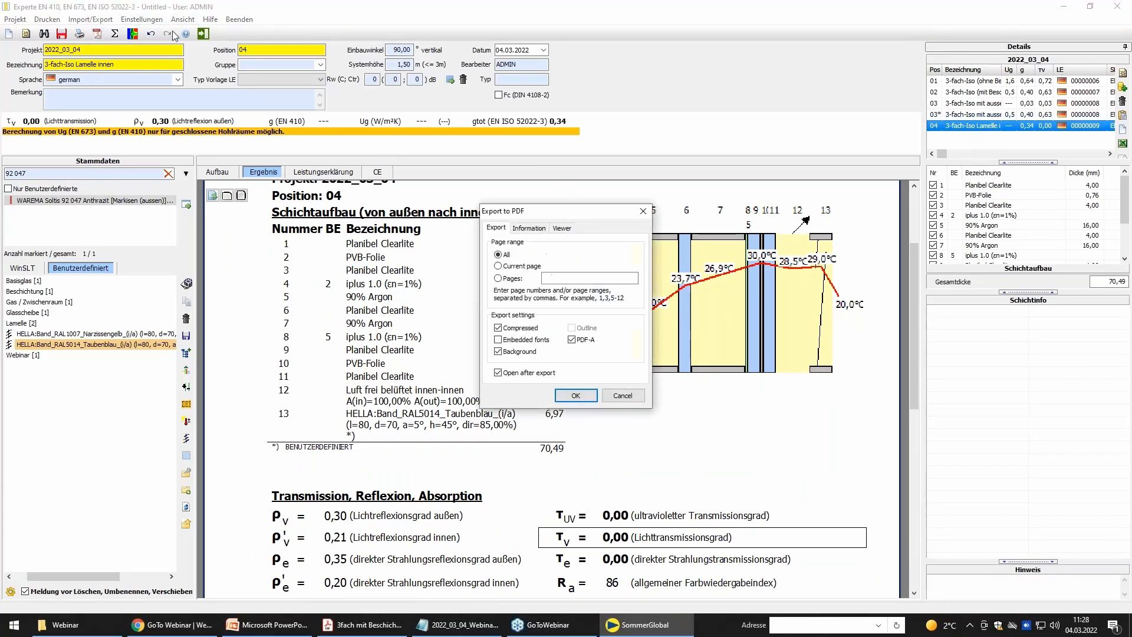
{"action": "left_click", "coordinate": [576, 396]}
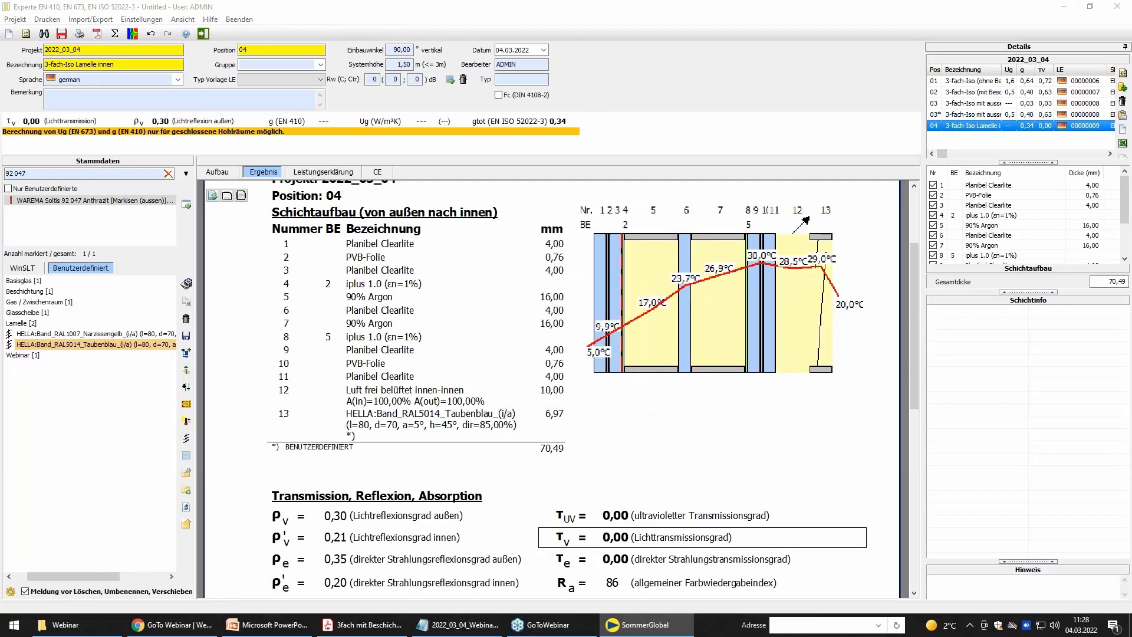
{"action": "left_click", "coordinate": [468, 308]}
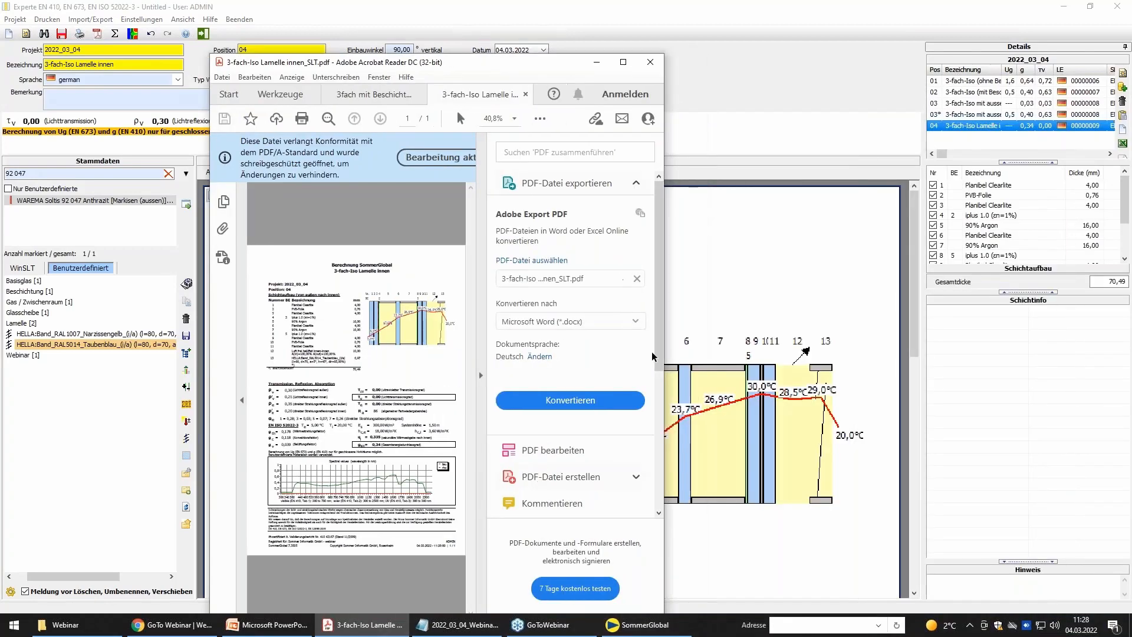
View the exported PDF report full screen, close only its document and return to the glazing calculation in Experte.
{"action": "left_click", "coordinate": [623, 62]}
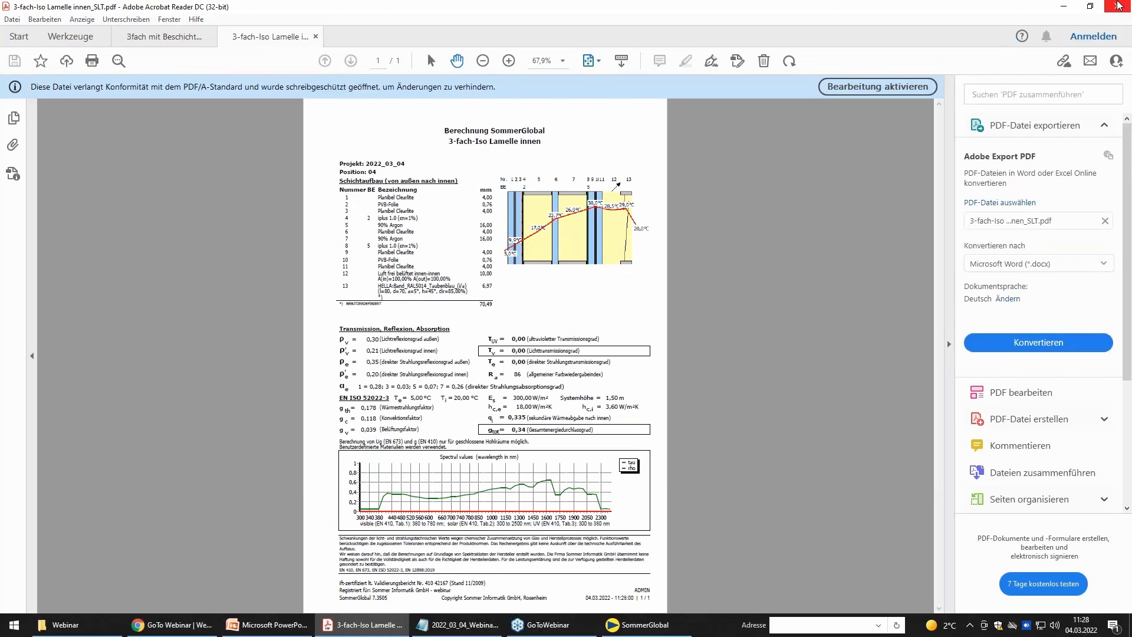
{"action": "left_click", "coordinate": [1118, 6]}
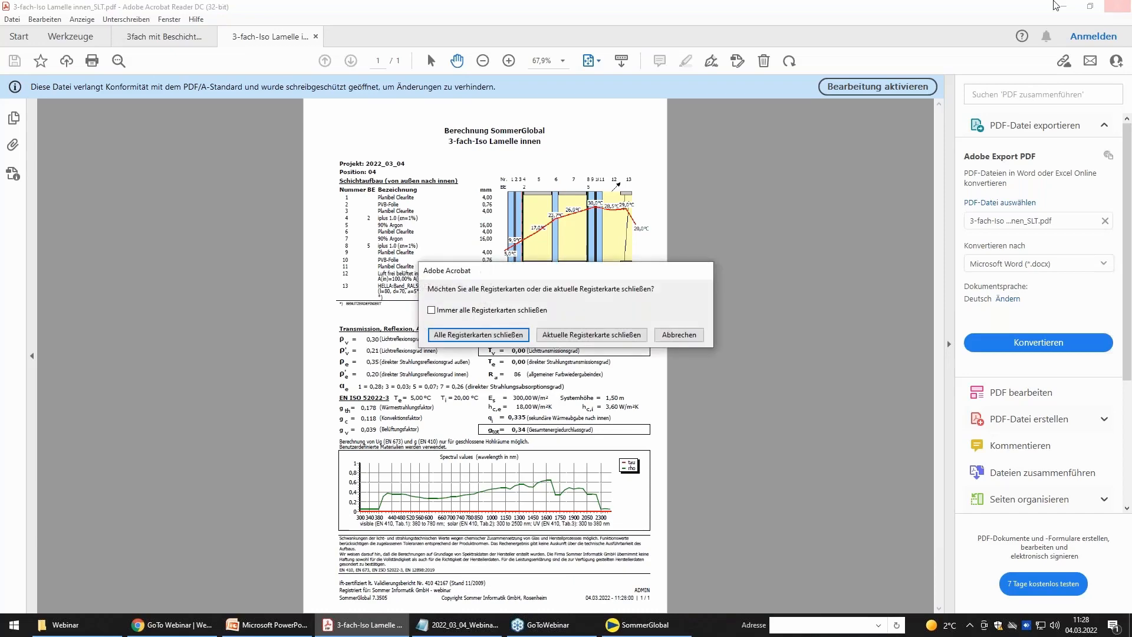
{"action": "left_click", "coordinate": [597, 335]}
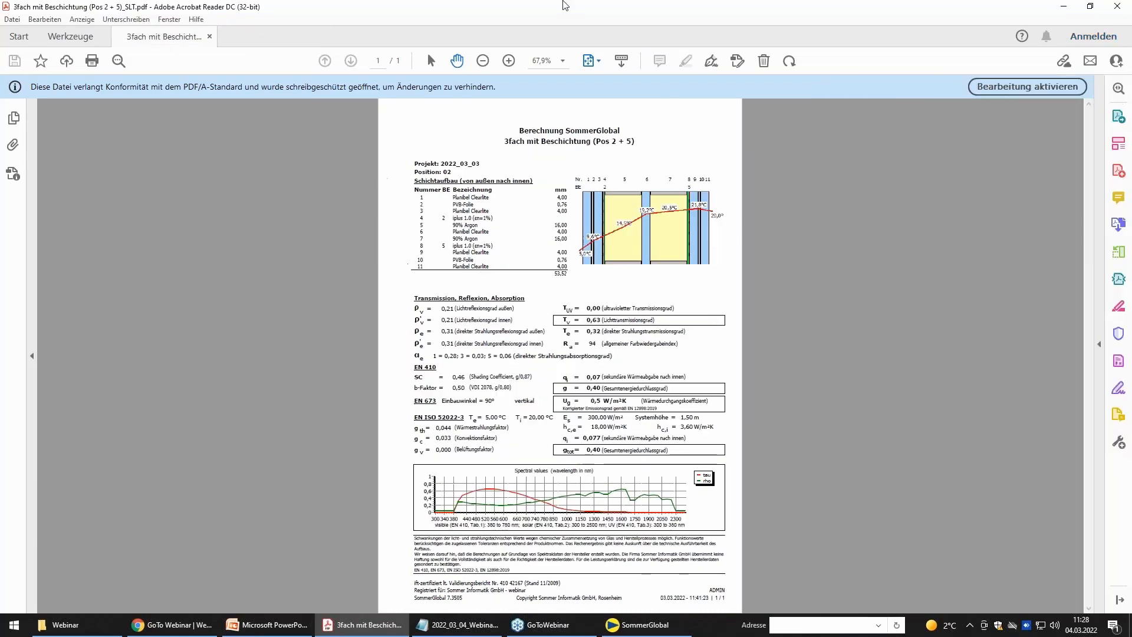
{"action": "left_click", "coordinate": [1064, 6]}
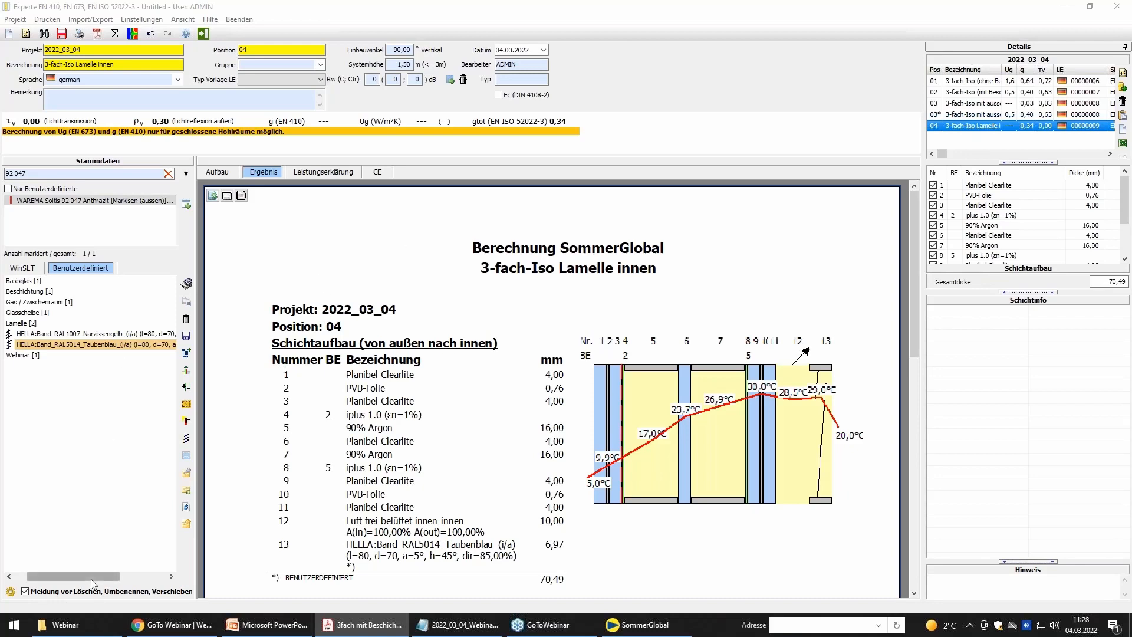
{"action": "left_click_drag", "start_coordinate": [91, 579], "coordinate": [78, 579]}
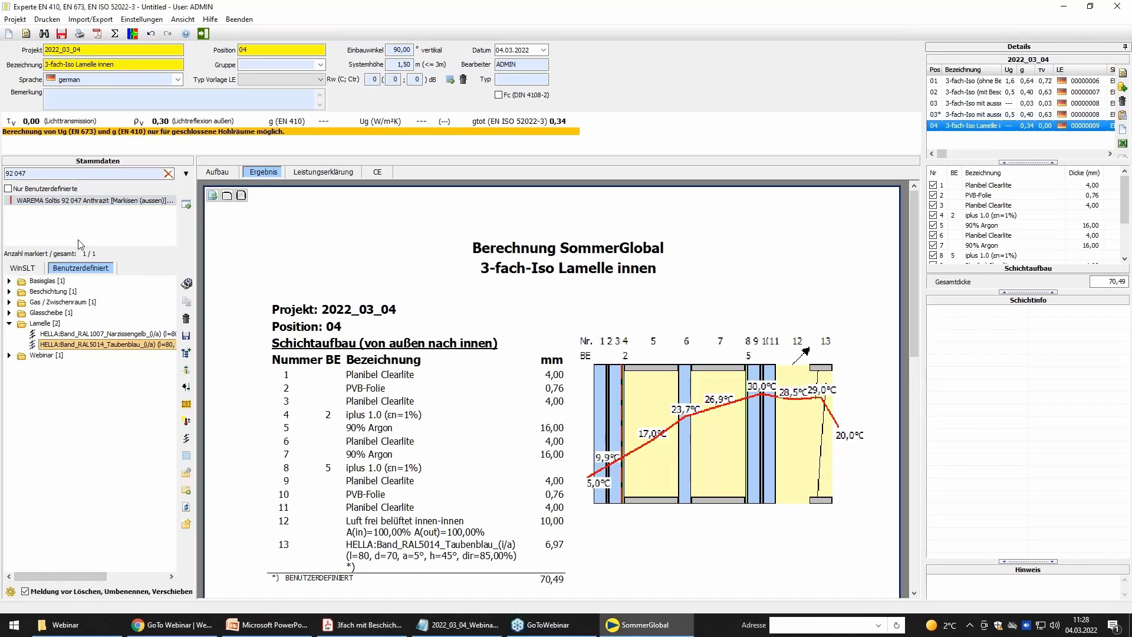
Clear the master data search, look through the sample files in the import dialog, including WinSLT_Basisglas.xls, and cancel the import.
{"action": "left_click", "coordinate": [169, 174]}
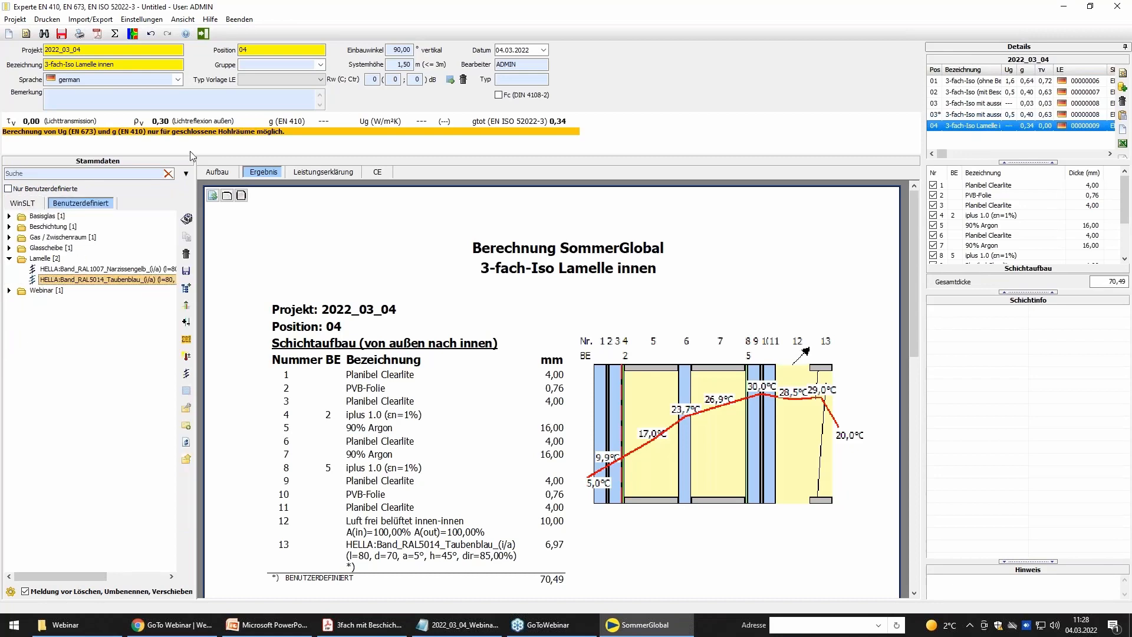
{"action": "left_click", "coordinate": [185, 288]}
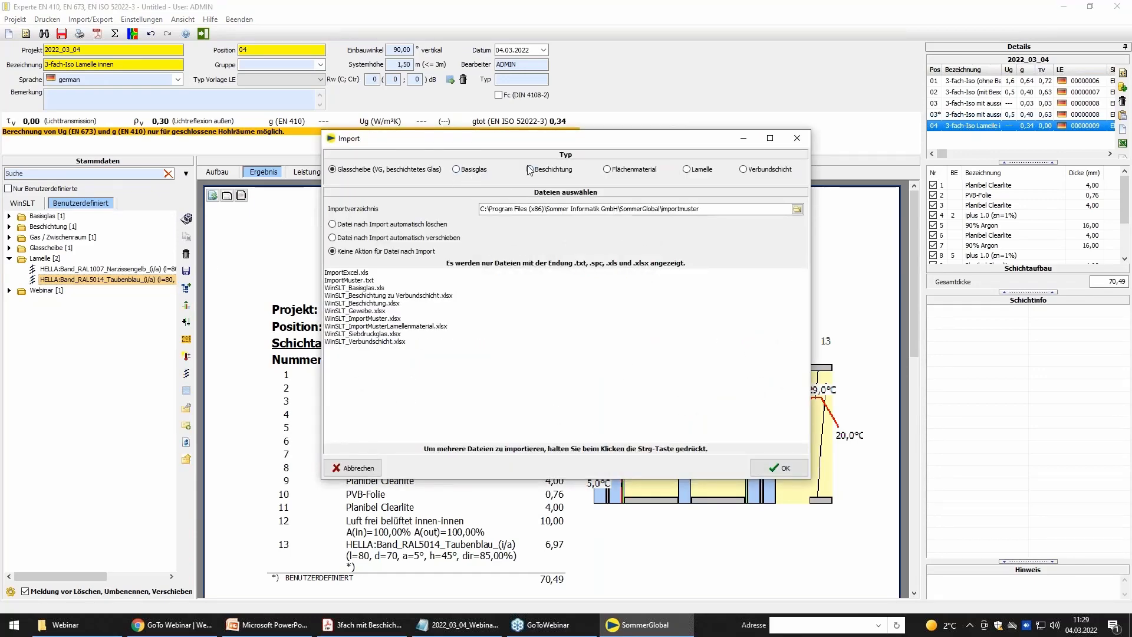
{"action": "left_click", "coordinate": [367, 288]}
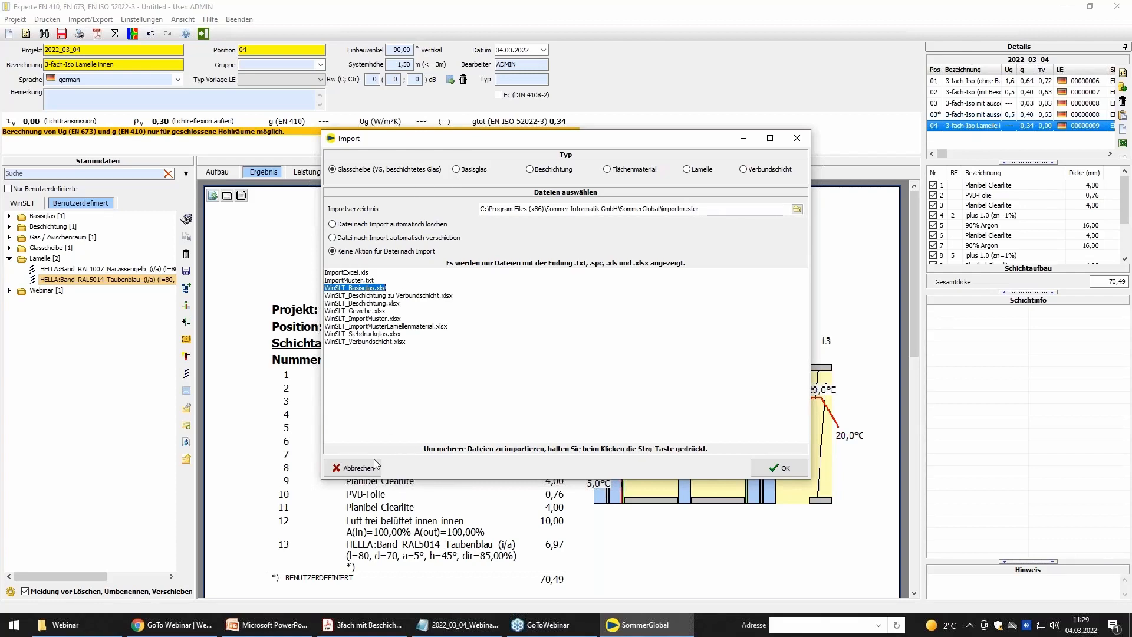
{"action": "left_click", "coordinate": [357, 467]}
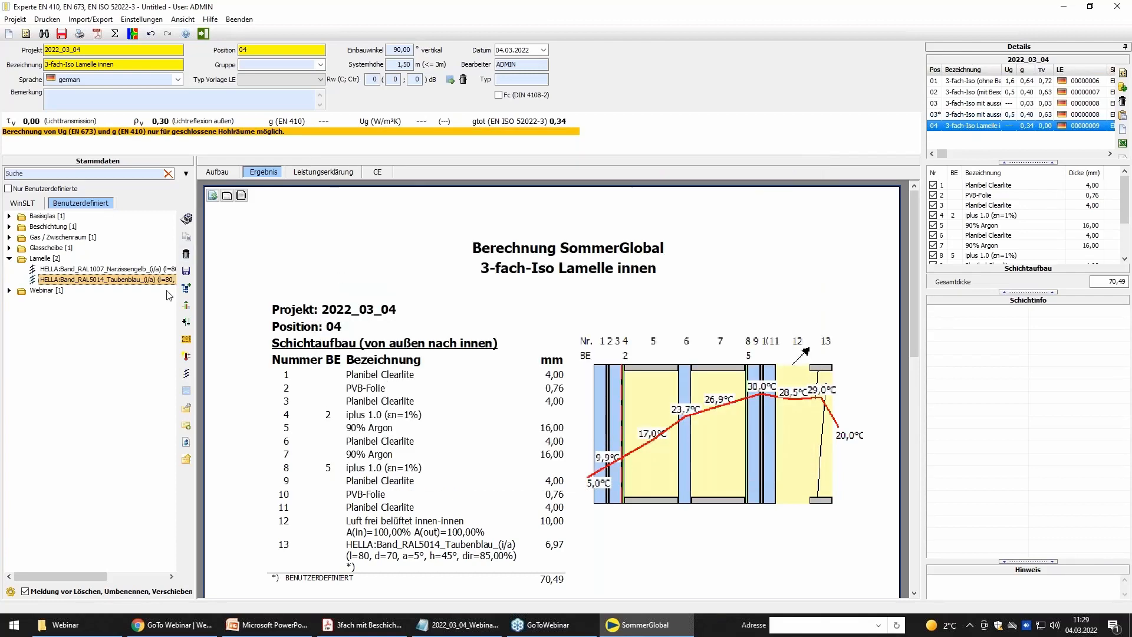
Examine the gas mixer with its input by parts and the custom boundary condition settings, cancelling both dialogs.
{"action": "left_click", "coordinate": [186, 322]}
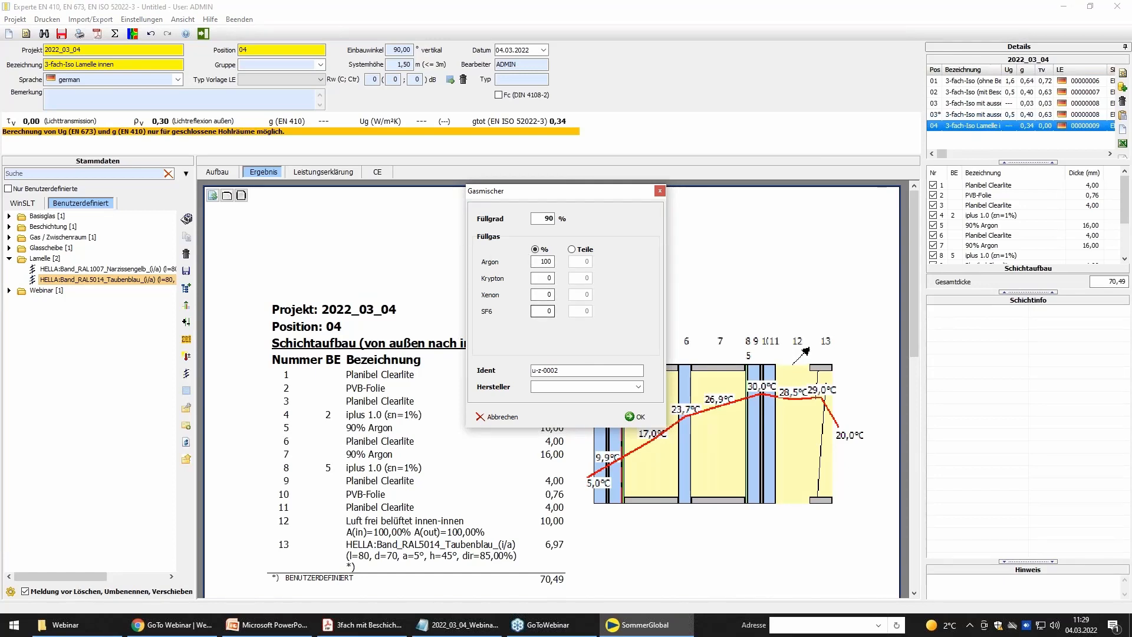
{"action": "left_click", "coordinate": [571, 251]}
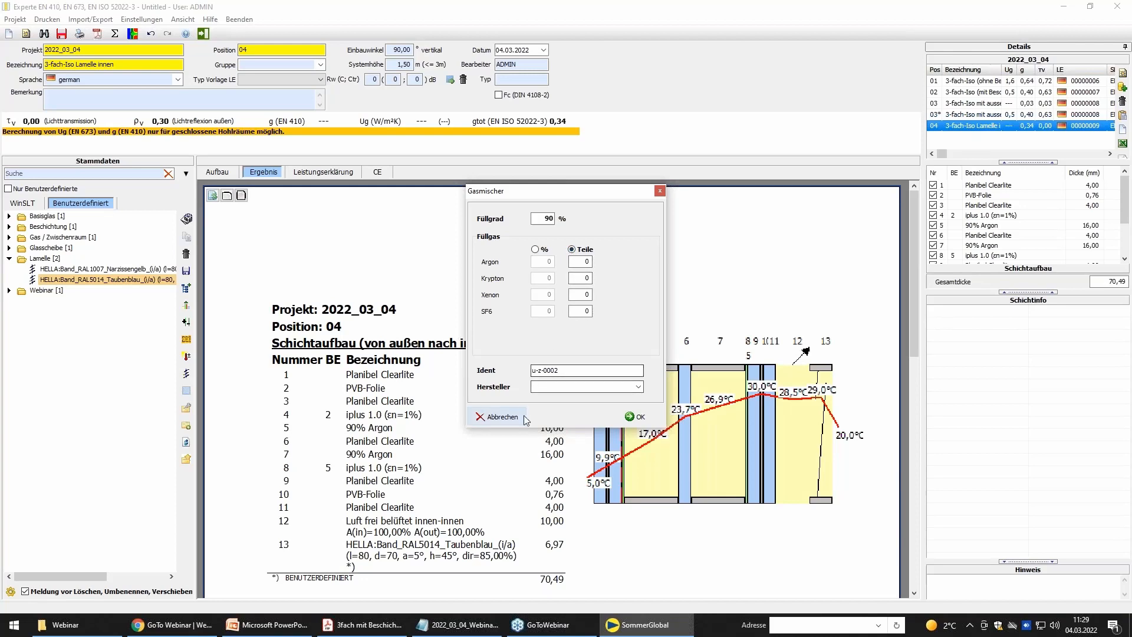
{"action": "left_click", "coordinate": [503, 416]}
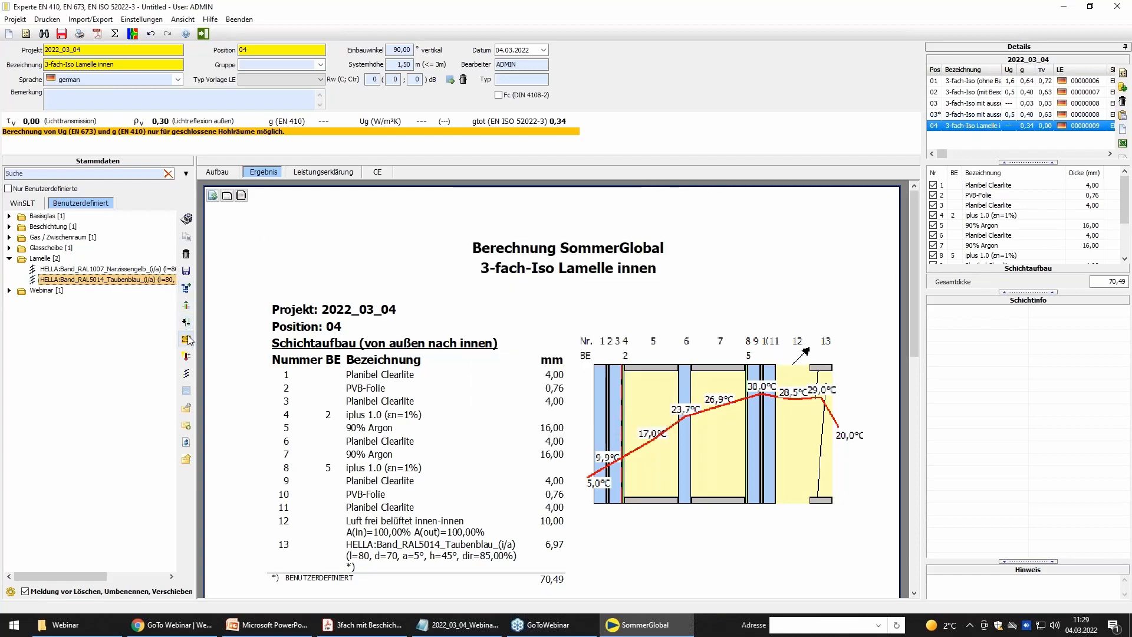
{"action": "left_click", "coordinate": [186, 357]}
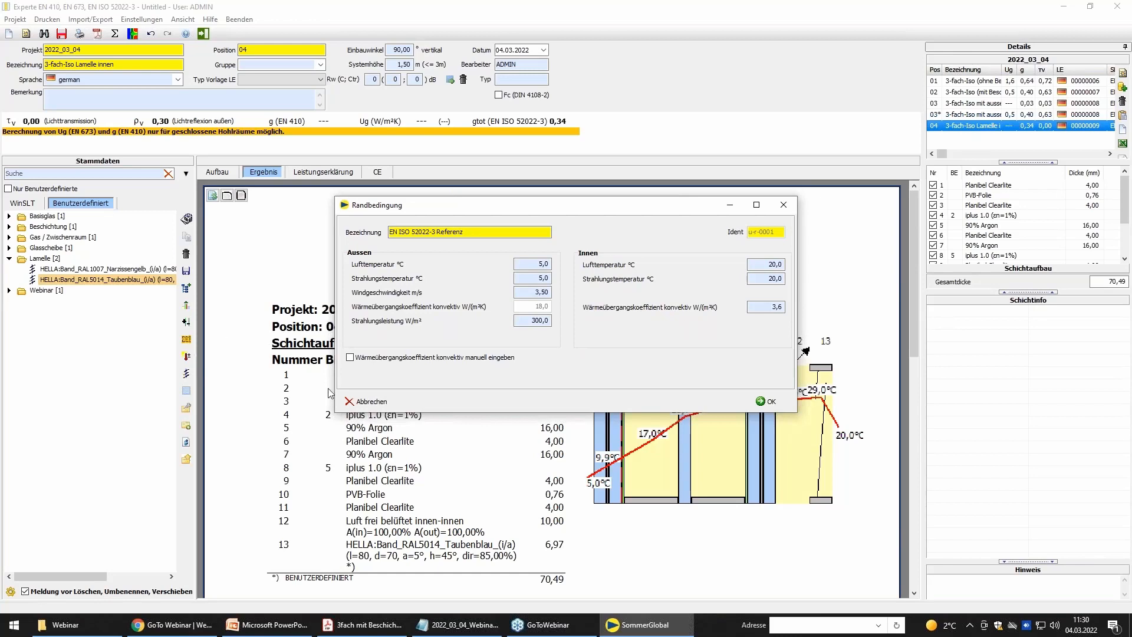
{"action": "left_click", "coordinate": [391, 407]}
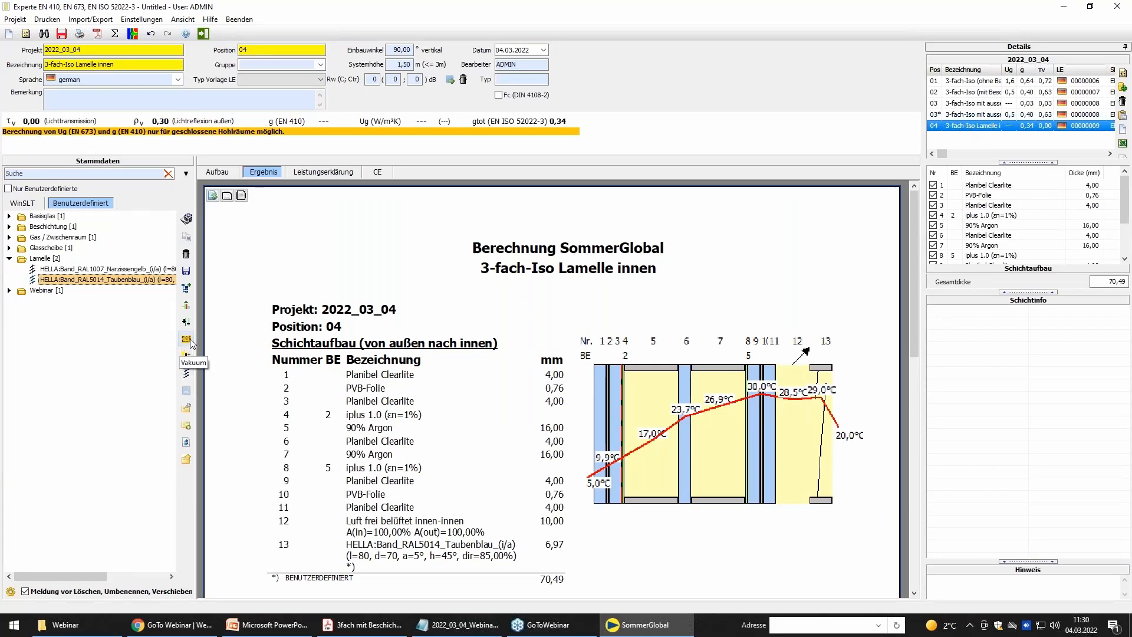
Create a vacuum layer with hp+ha = 0,750 W/(m²K), insert it before the outer argon gap and delete that gap from the structure.
{"action": "left_click", "coordinate": [228, 172]}
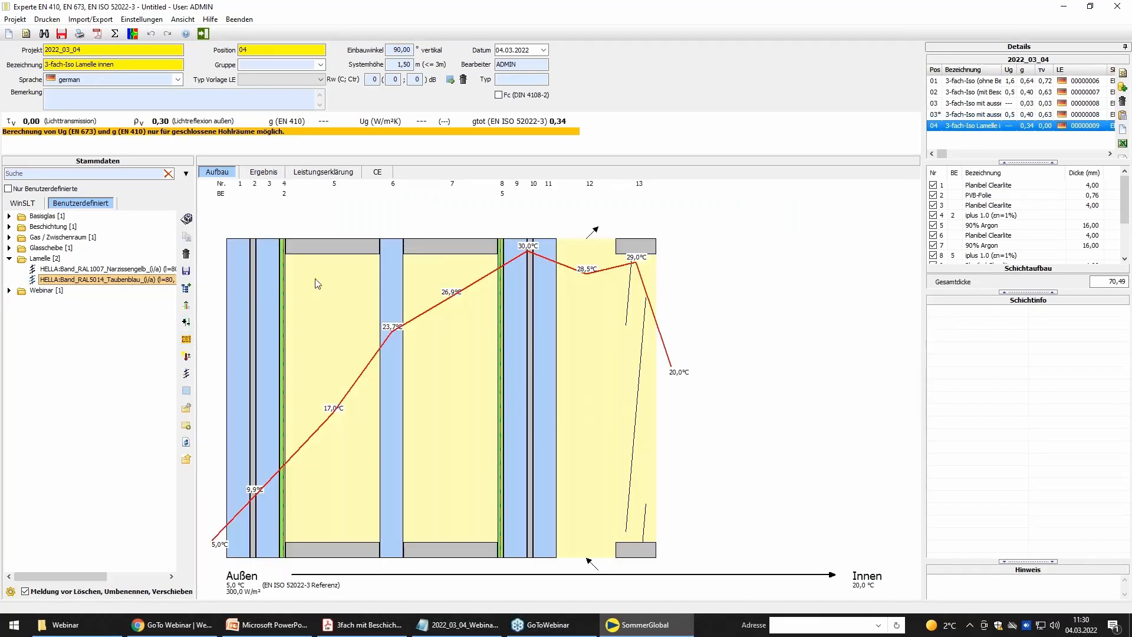
{"action": "left_click", "coordinate": [187, 340]}
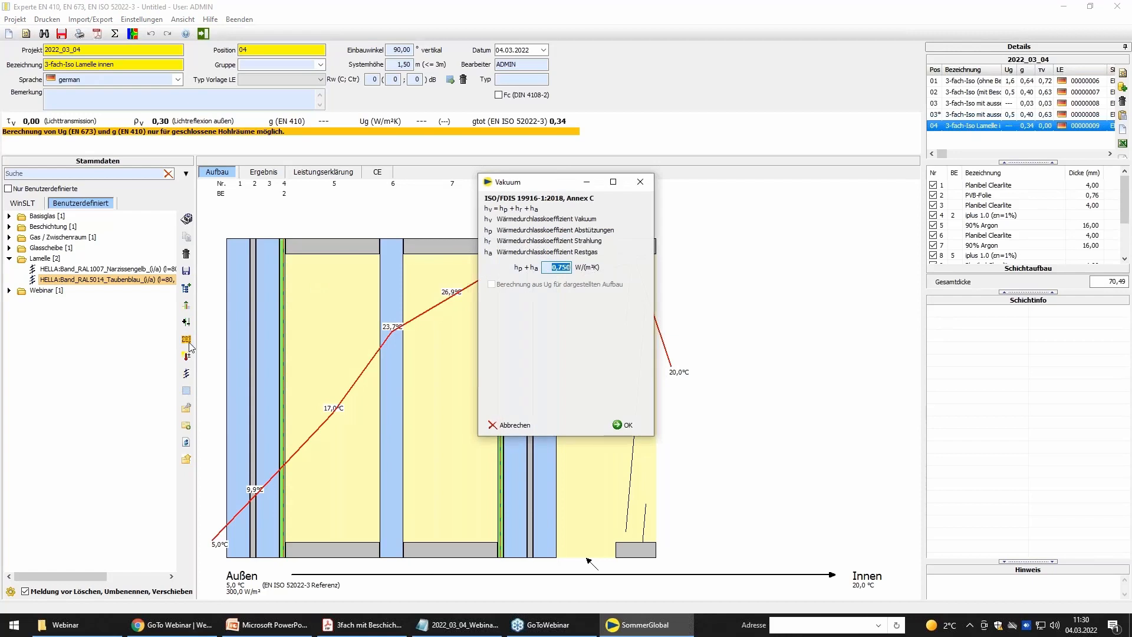
{"action": "left_click", "coordinate": [624, 426]}
{"action": "left_click_drag", "start_coordinate": [197, 306], "coordinate": [301, 324]}
{"action": "left_click", "coordinate": [360, 351]}
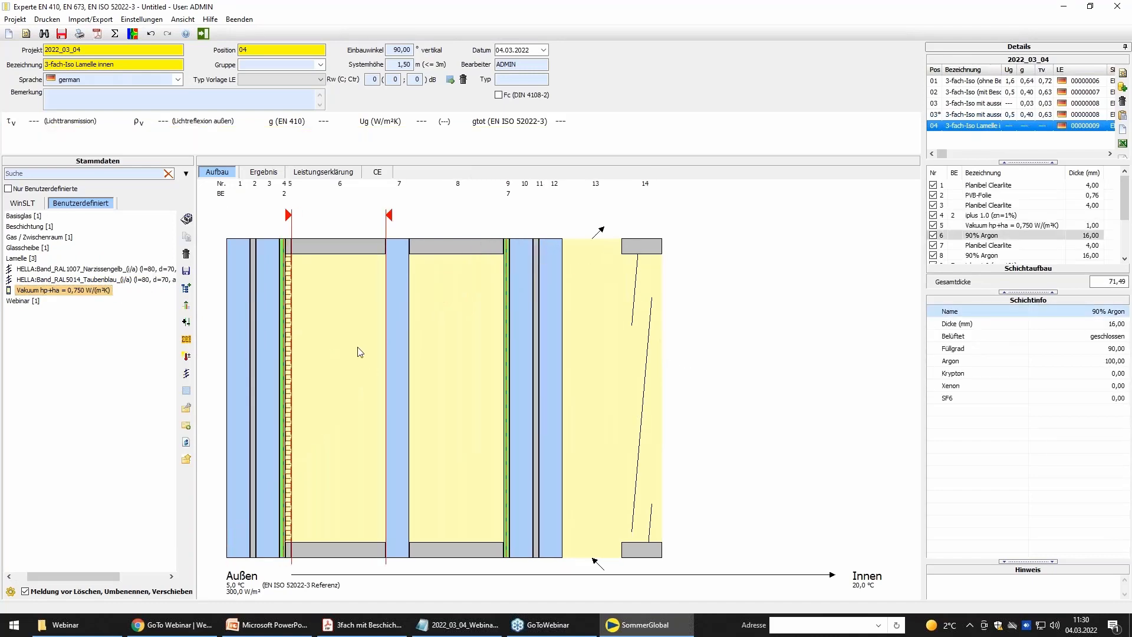
{"action": "key", "text": "Delete"}
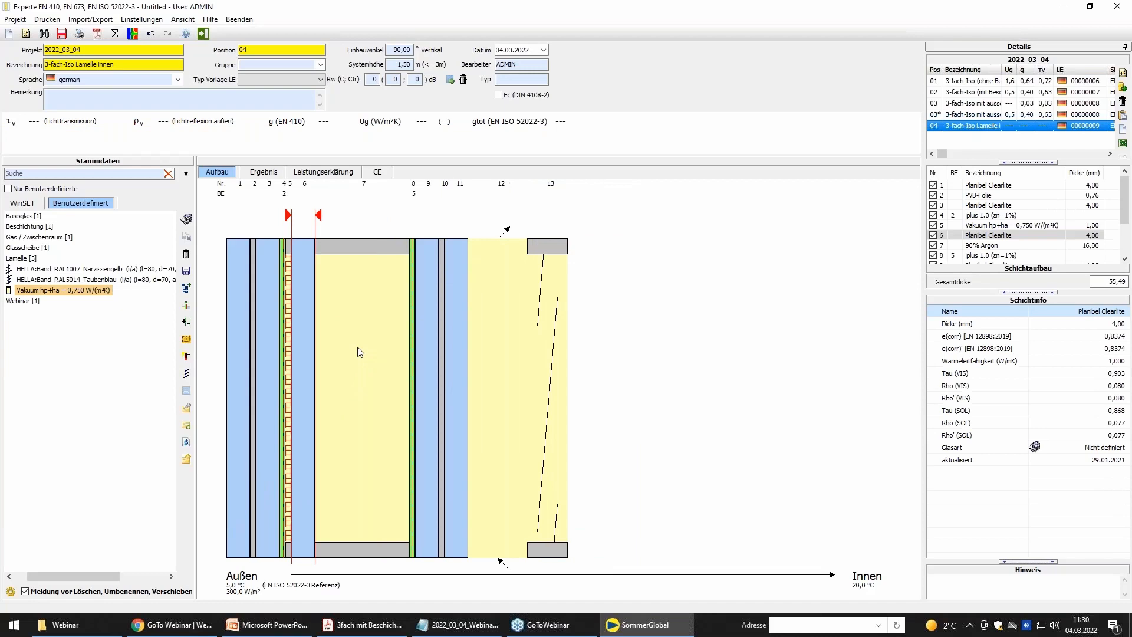
Examine the screen-printed glass import with its base glass selection and area share A1, and cancel it.
{"action": "left_click", "coordinate": [187, 391]}
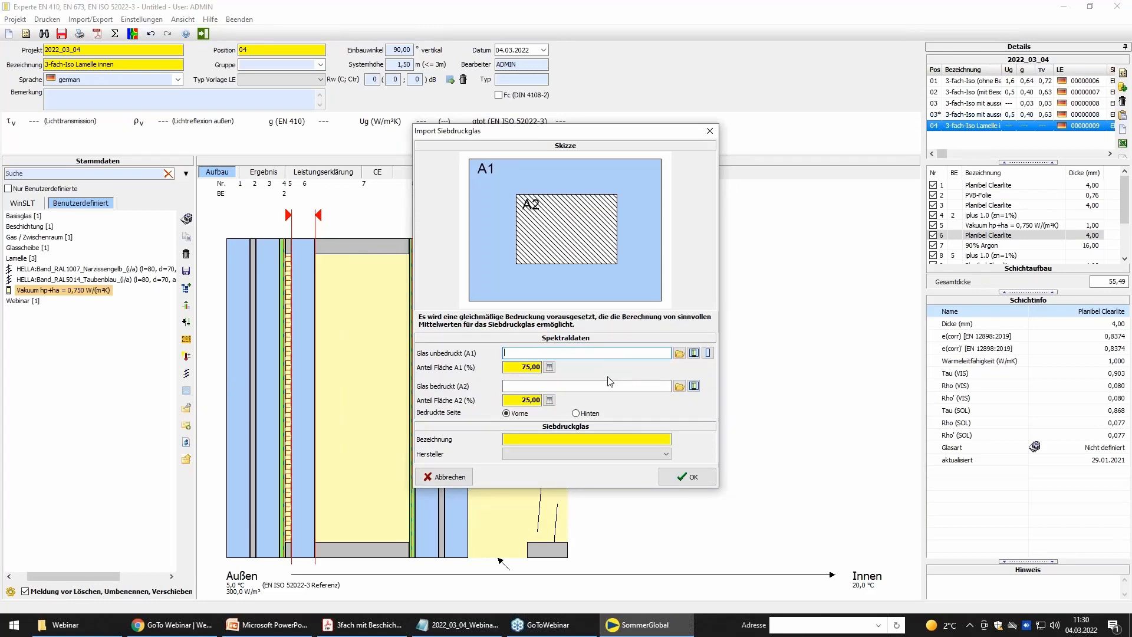
{"action": "left_click", "coordinate": [708, 354]}
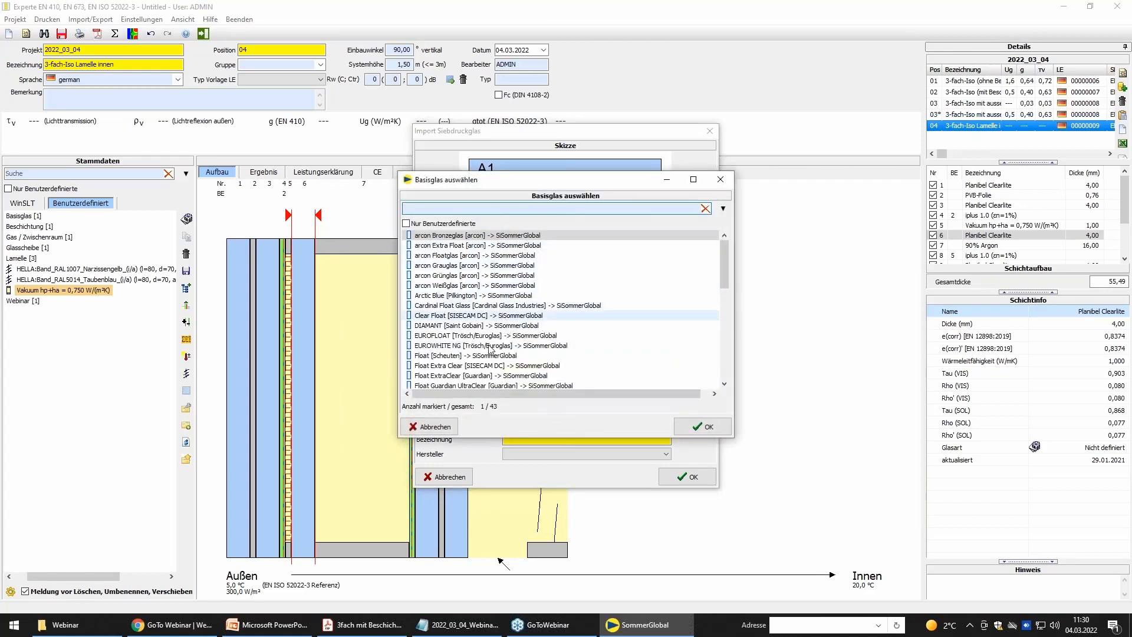
{"action": "left_click", "coordinate": [433, 427]}
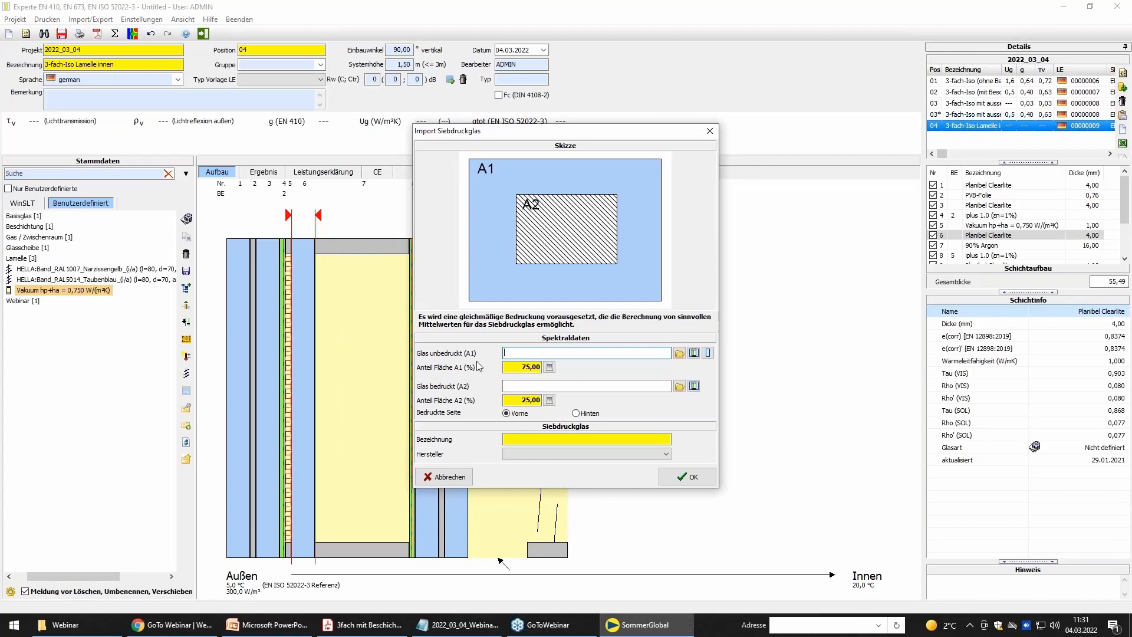
{"action": "double_click", "coordinate": [537, 366]}
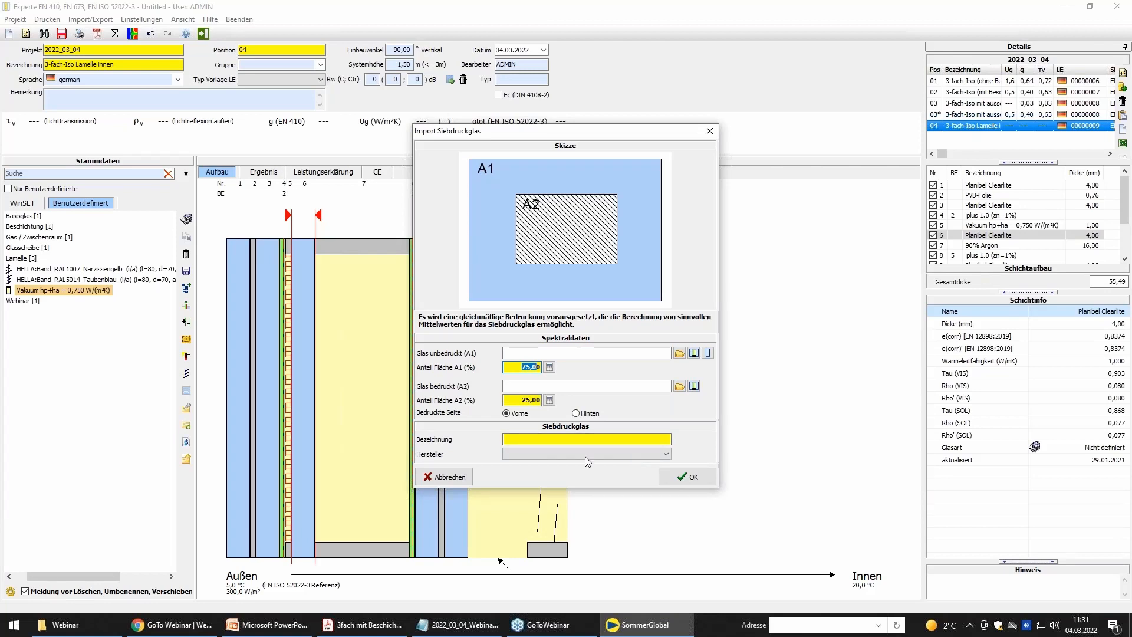
{"action": "left_click", "coordinate": [450, 478]}
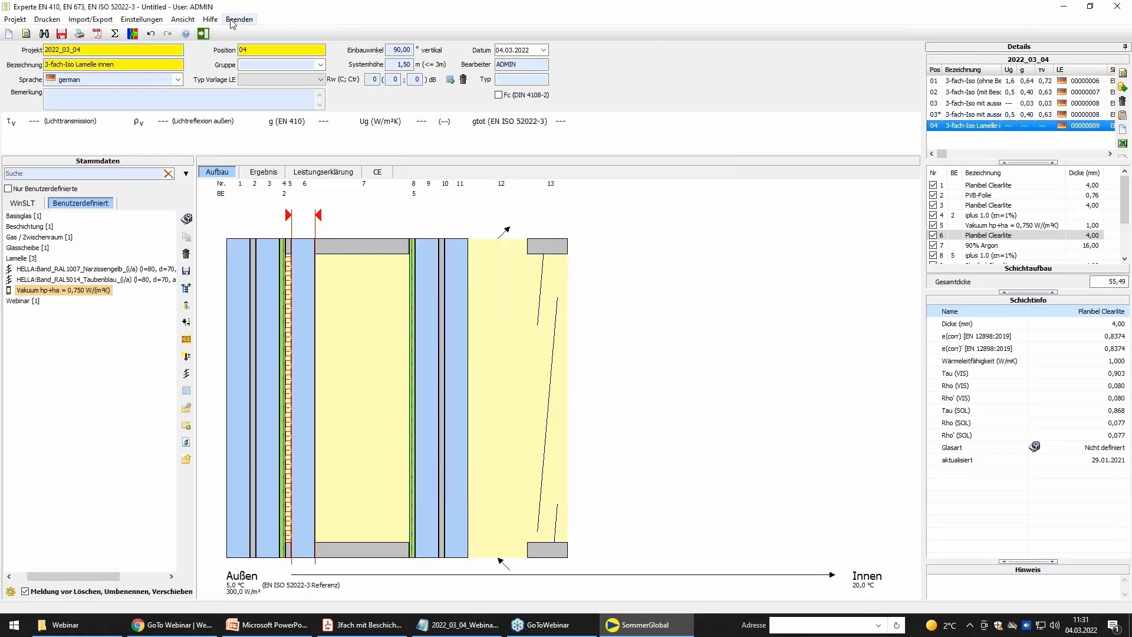
Load position 02 with the coated triple glazing, save it and return to the SommerGlobal start screen.
{"action": "left_click", "coordinate": [967, 93]}
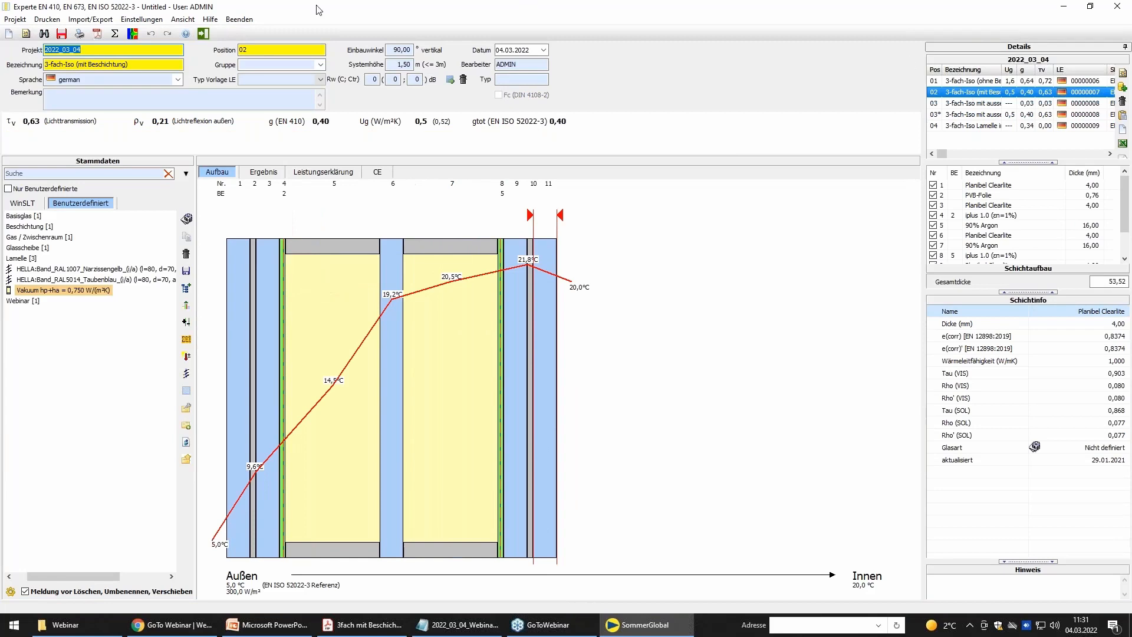
{"action": "left_click", "coordinate": [62, 33]}
{"action": "left_click", "coordinate": [203, 33]}
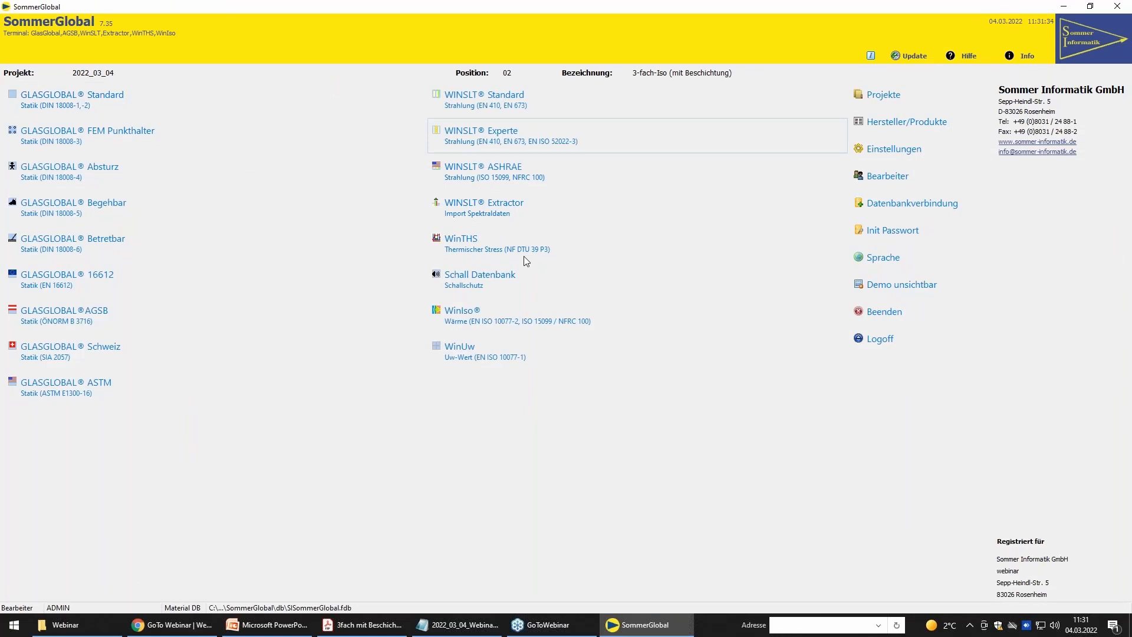
Open position 02 in GLASGLOBAL Standard, show its glass structure, run the static calculation and close the module.
{"action": "left_click", "coordinate": [65, 102]}
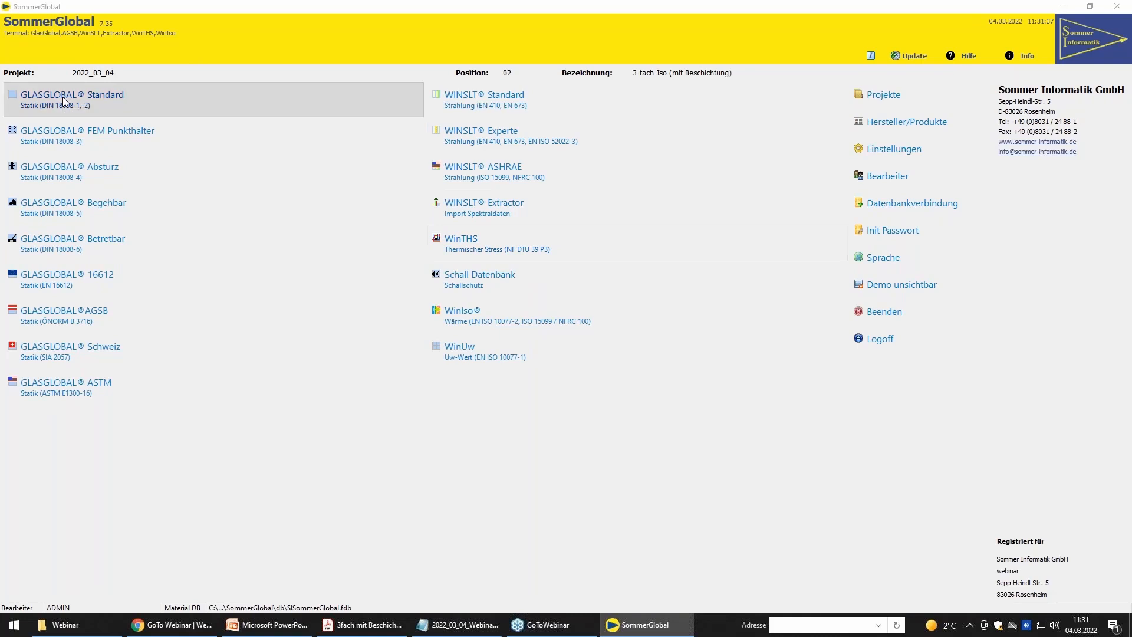
{"action": "left_click", "coordinate": [45, 188]}
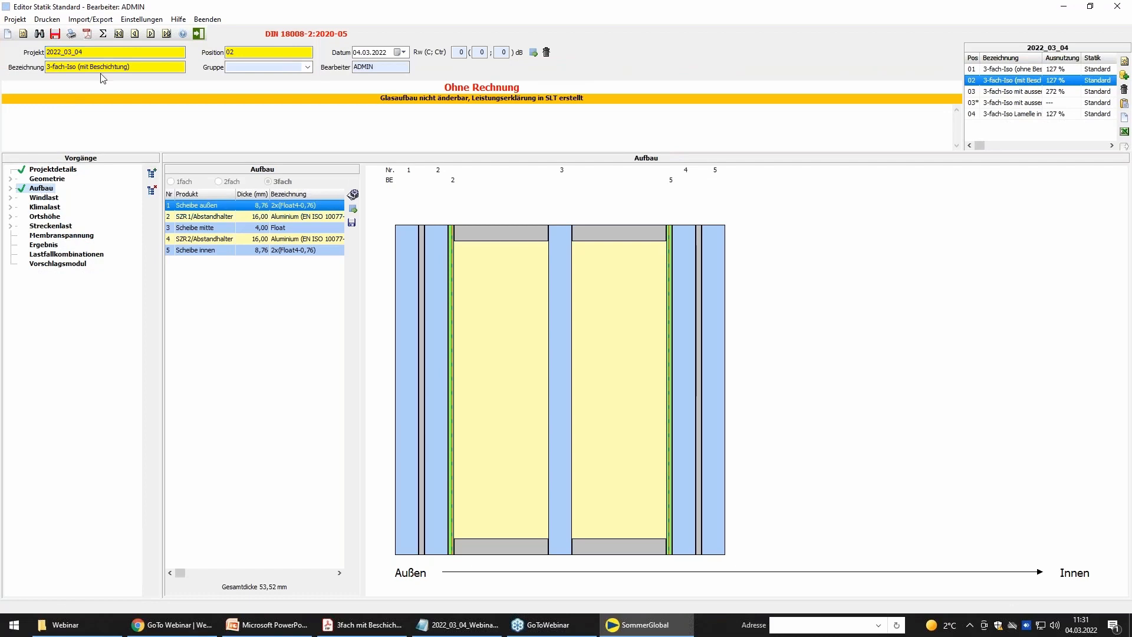
{"action": "left_click", "coordinate": [103, 34]}
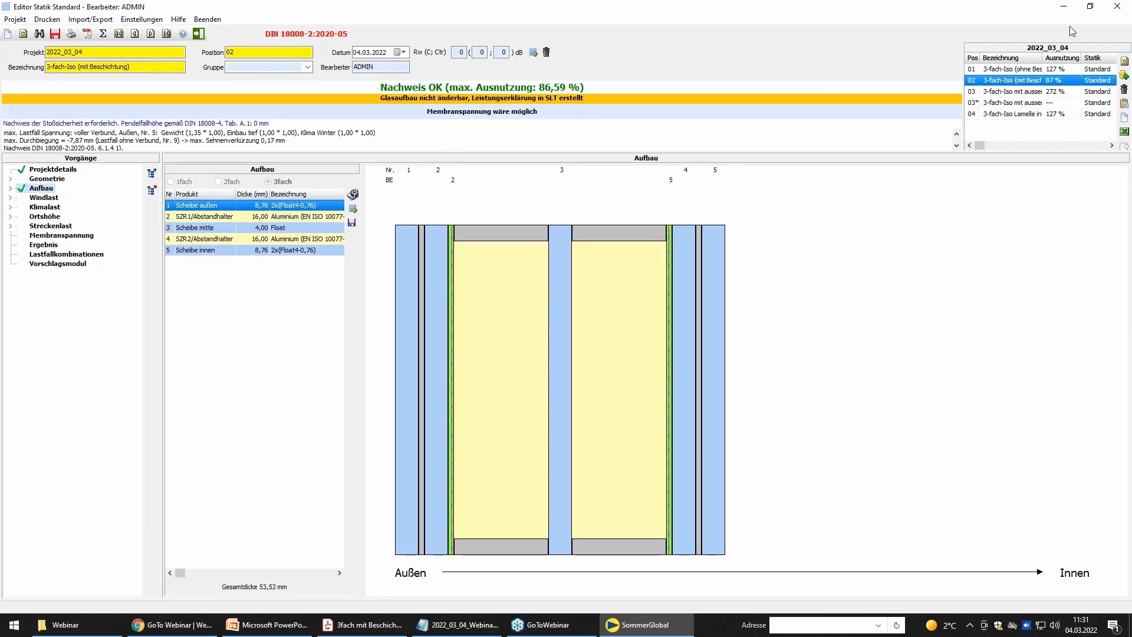
{"action": "left_click", "coordinate": [1118, 7]}
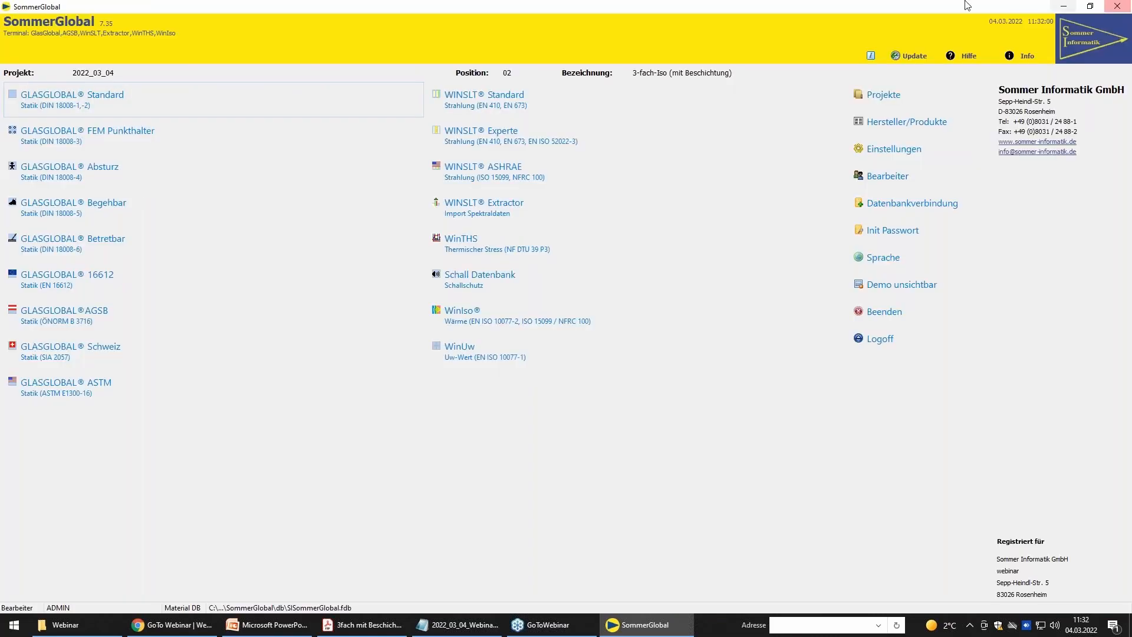
Open position 02 in WINSLT ASHRAE and calculate it with the ASHRAE boundary conditions.
{"action": "left_click", "coordinate": [531, 169]}
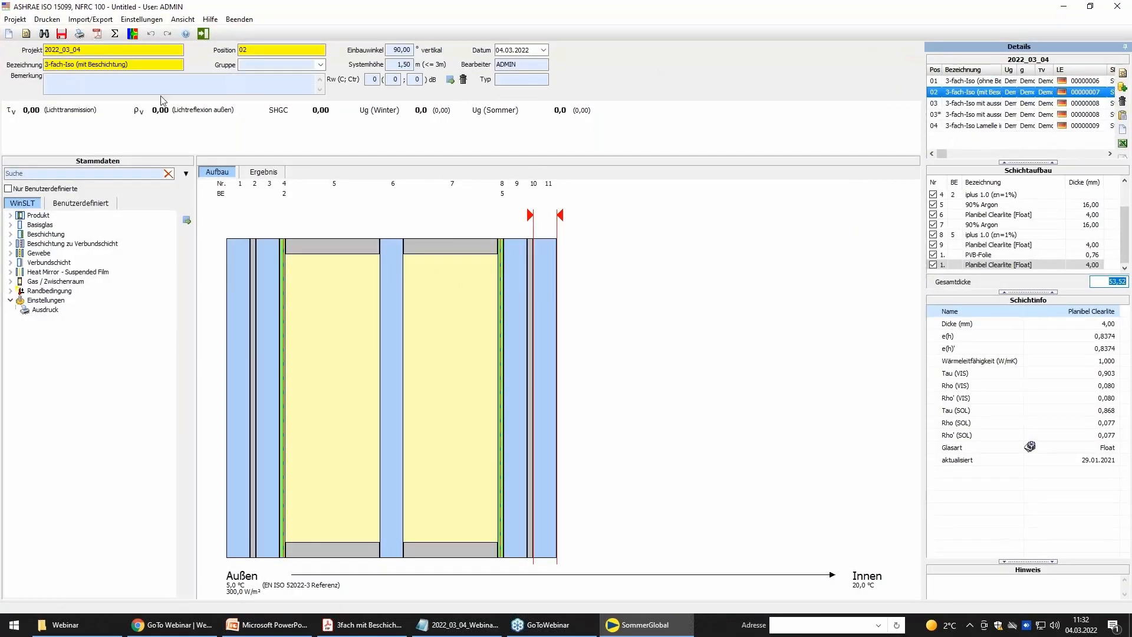
{"action": "left_click", "coordinate": [114, 33]}
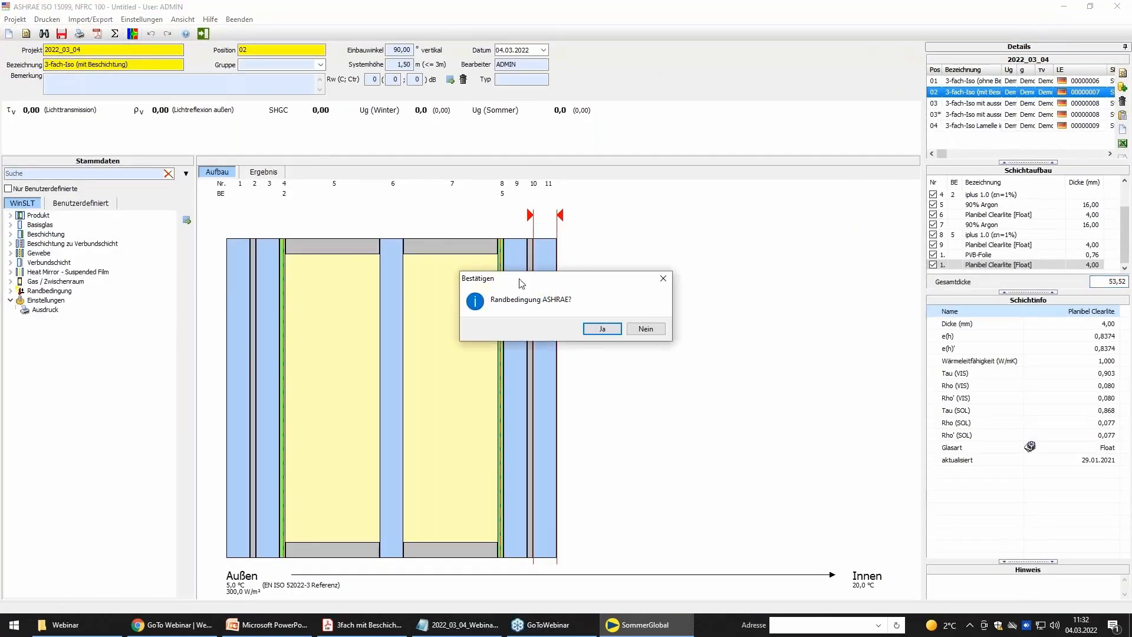
{"action": "left_click", "coordinate": [605, 327]}
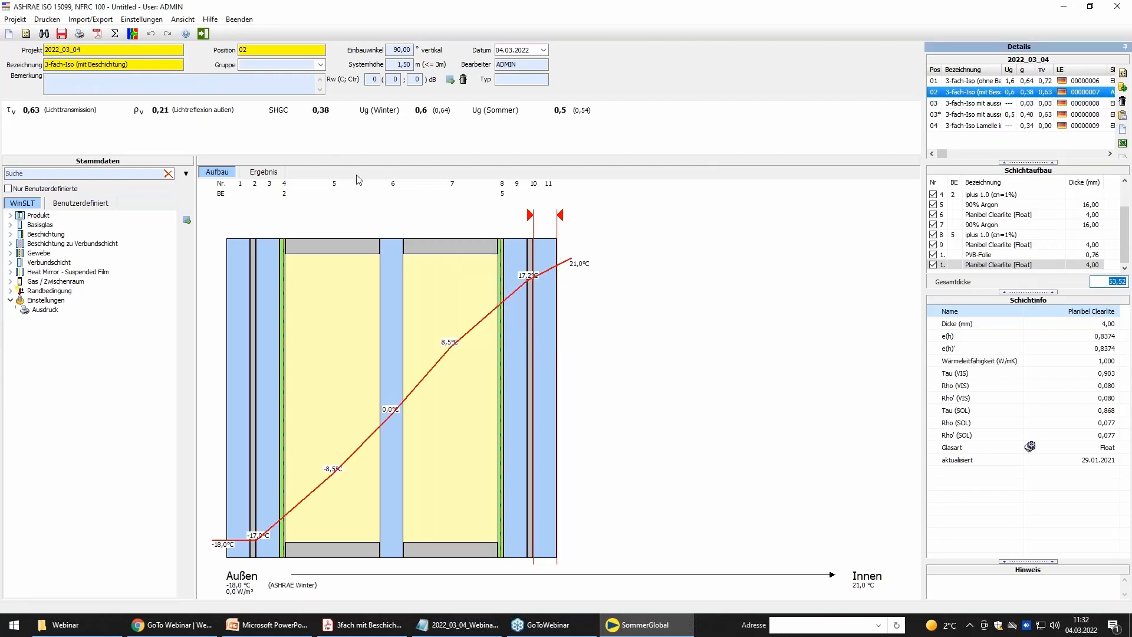
Review the ASHRAE result report's transmission, SHGC, Ug and boundary condition values, and return to the start screen.
{"action": "left_click", "coordinate": [264, 172]}
{"action": "scroll", "coordinate": [639, 519], "scroll_direction": "down", "scroll_amount": 3}
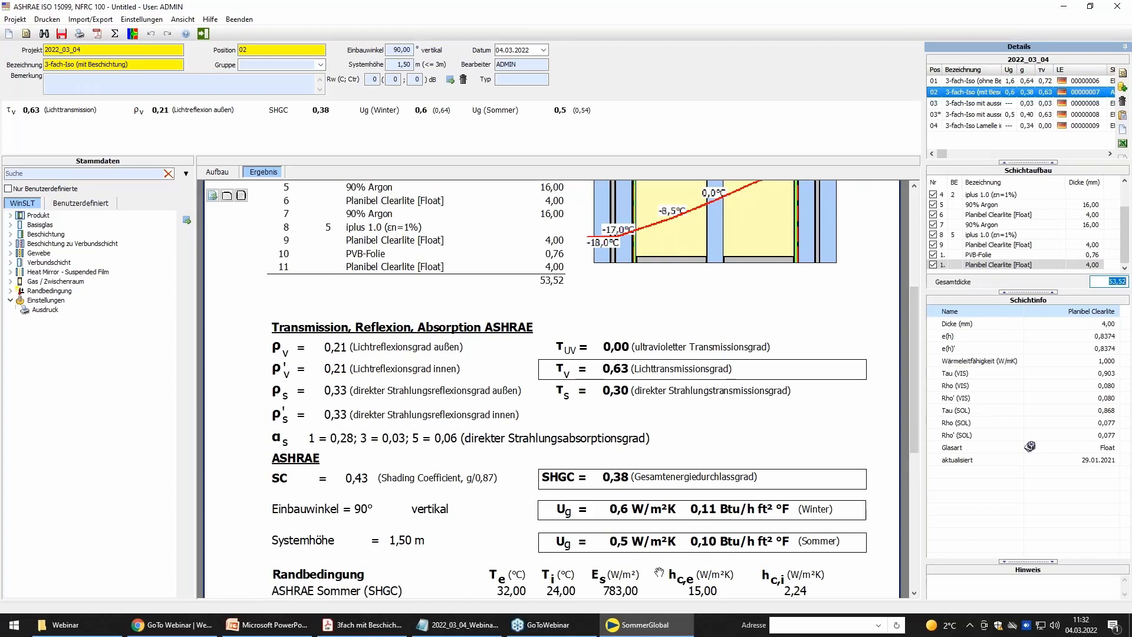
{"action": "scroll", "coordinate": [634, 539], "scroll_direction": "down", "scroll_amount": 1}
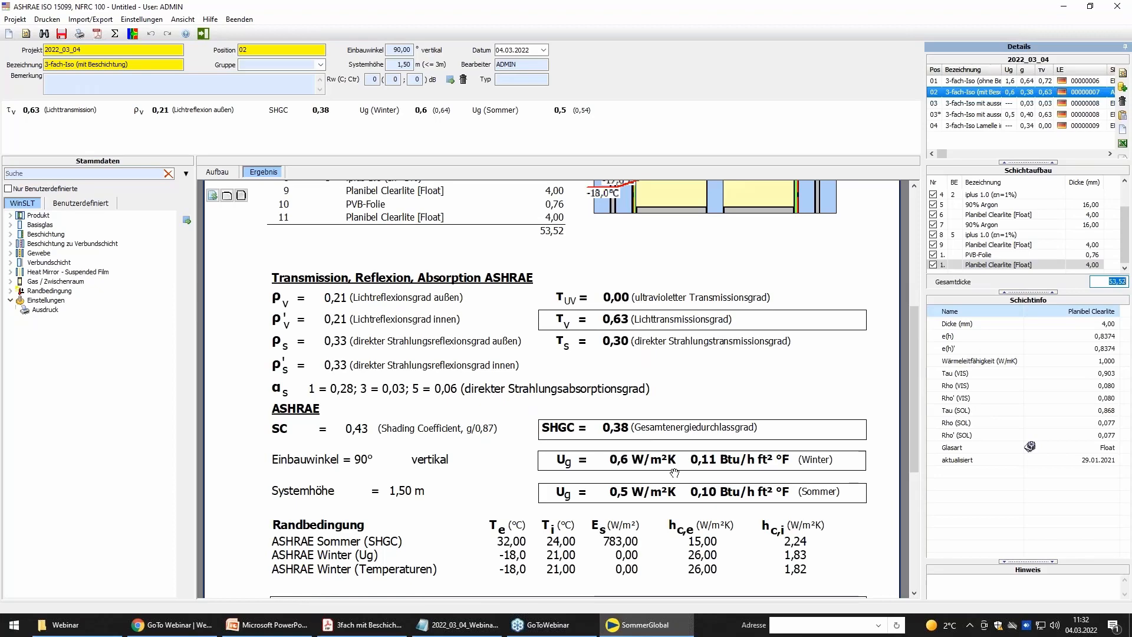
{"action": "left_click", "coordinate": [202, 34]}
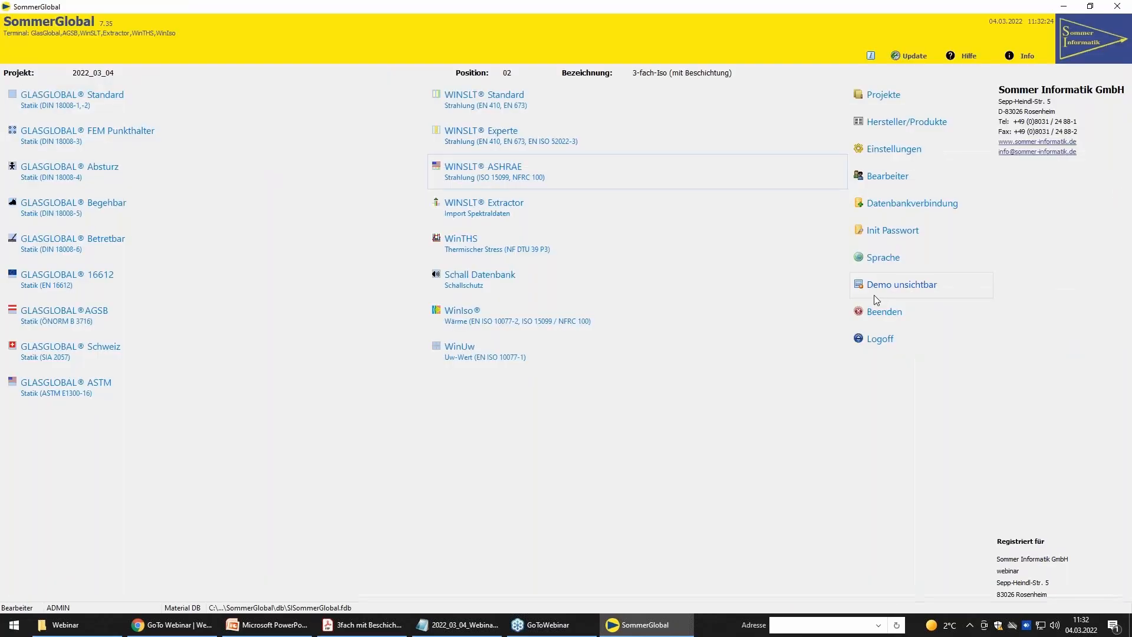